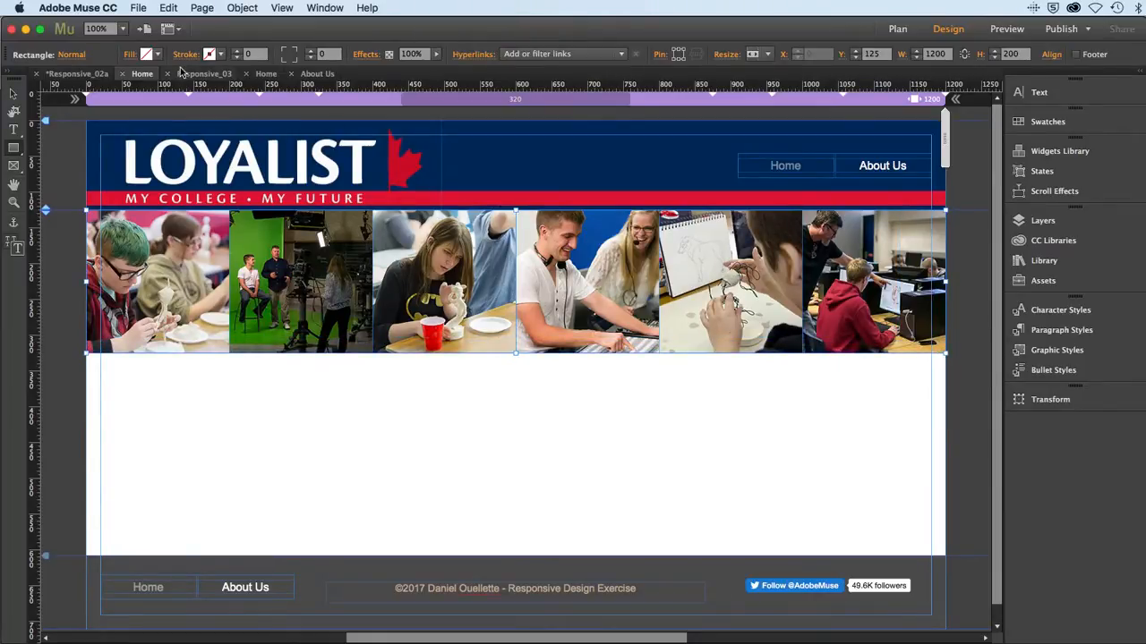
Fill the rectangle over the photo banner with red C2272F and lower its opacity to 40%
click(157, 55)
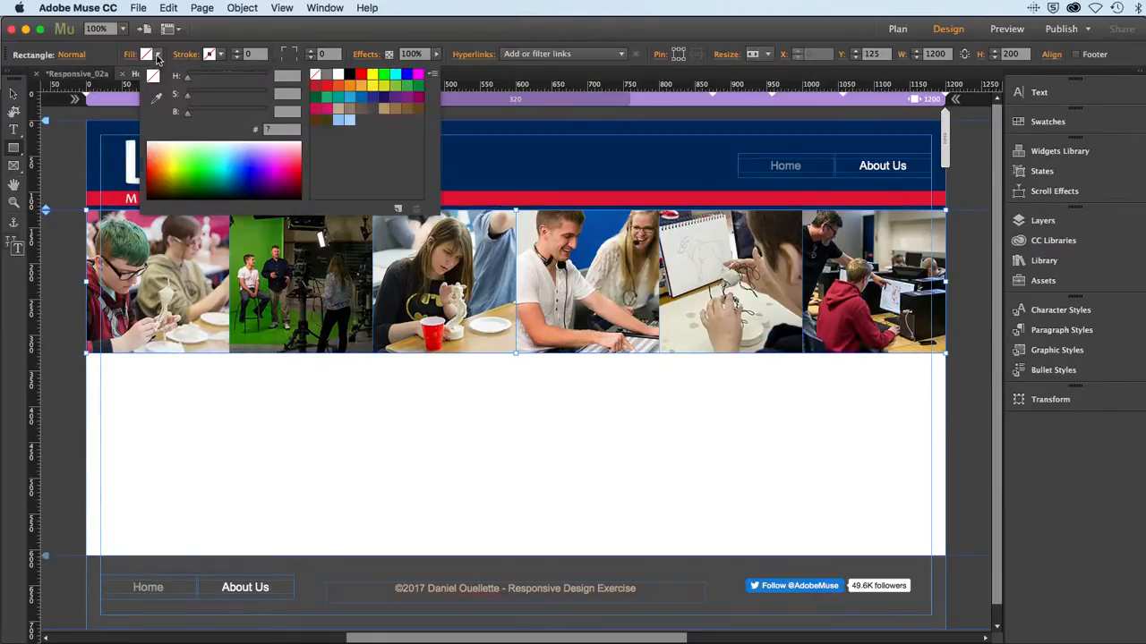
click(315, 87)
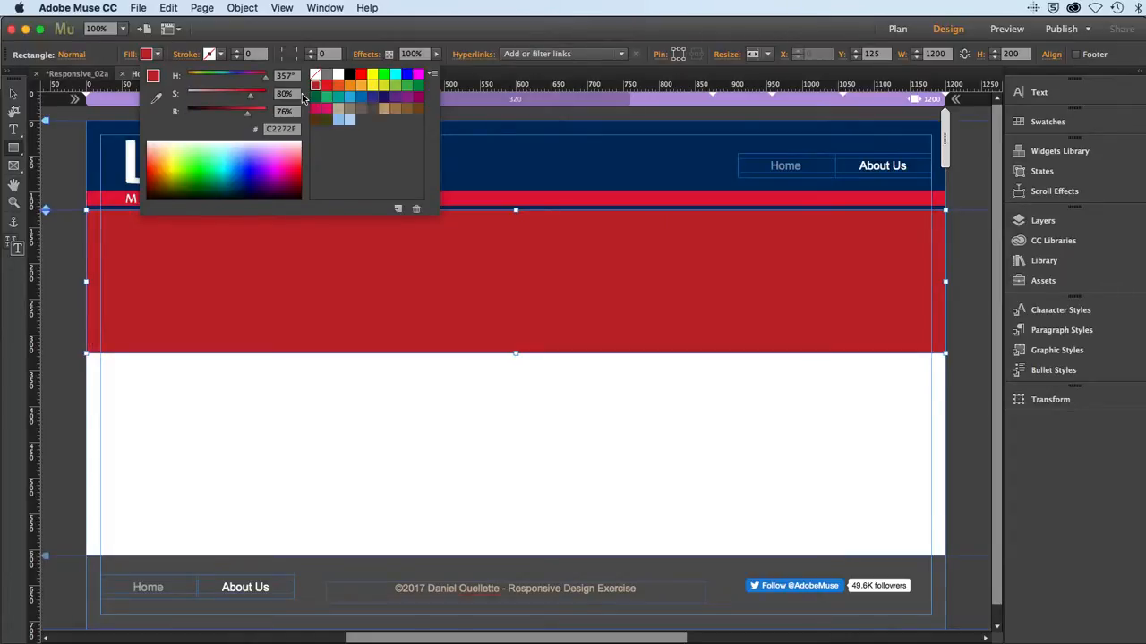
click(440, 64)
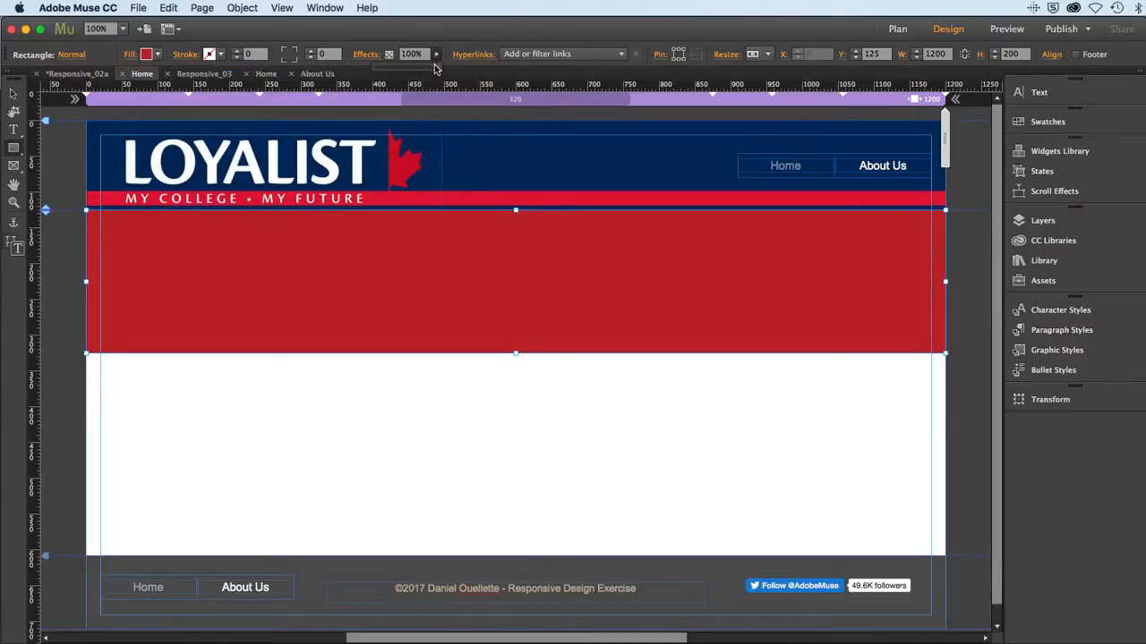
drag(435, 65, 399, 82)
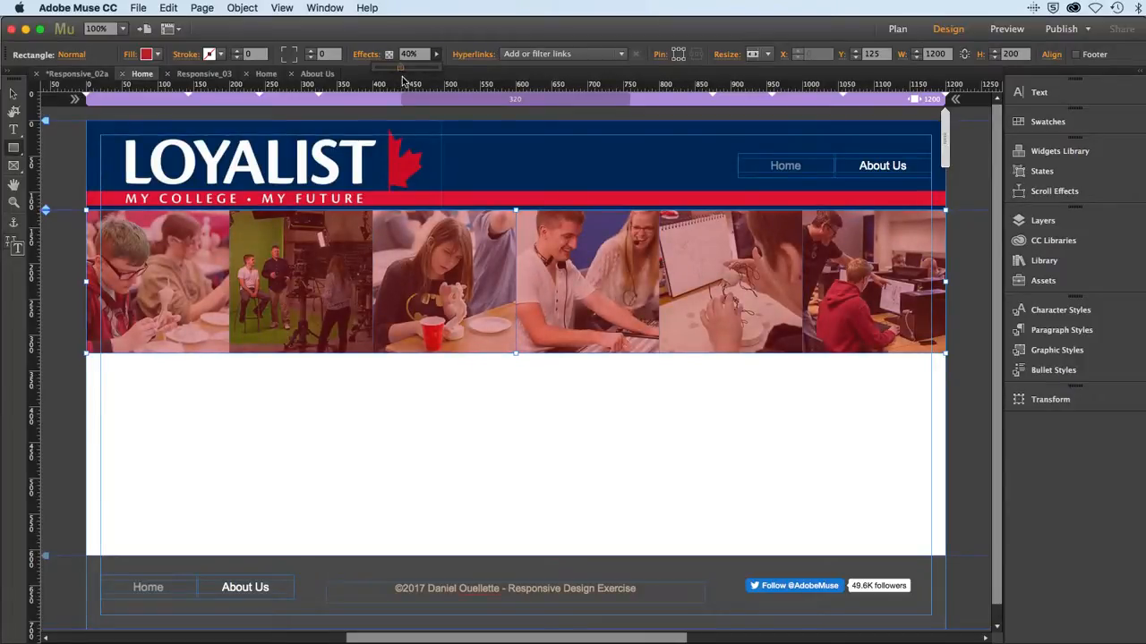
Set the banner rectangle's resize behaviour to Responsive Width and Height, then deselect it
click(764, 54)
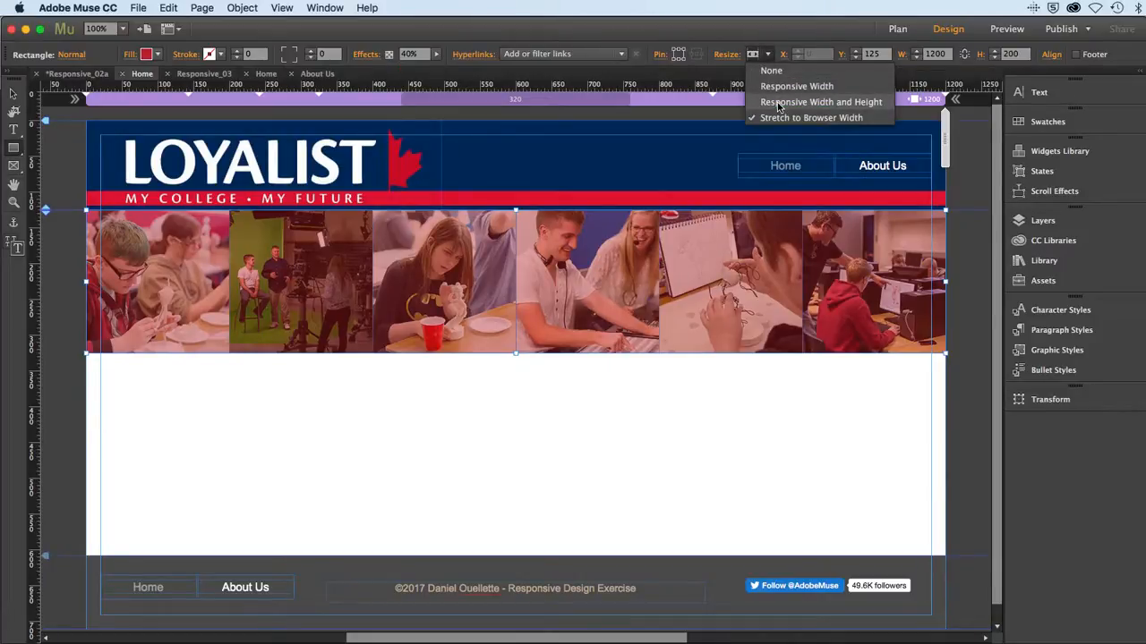
click(777, 106)
click(767, 57)
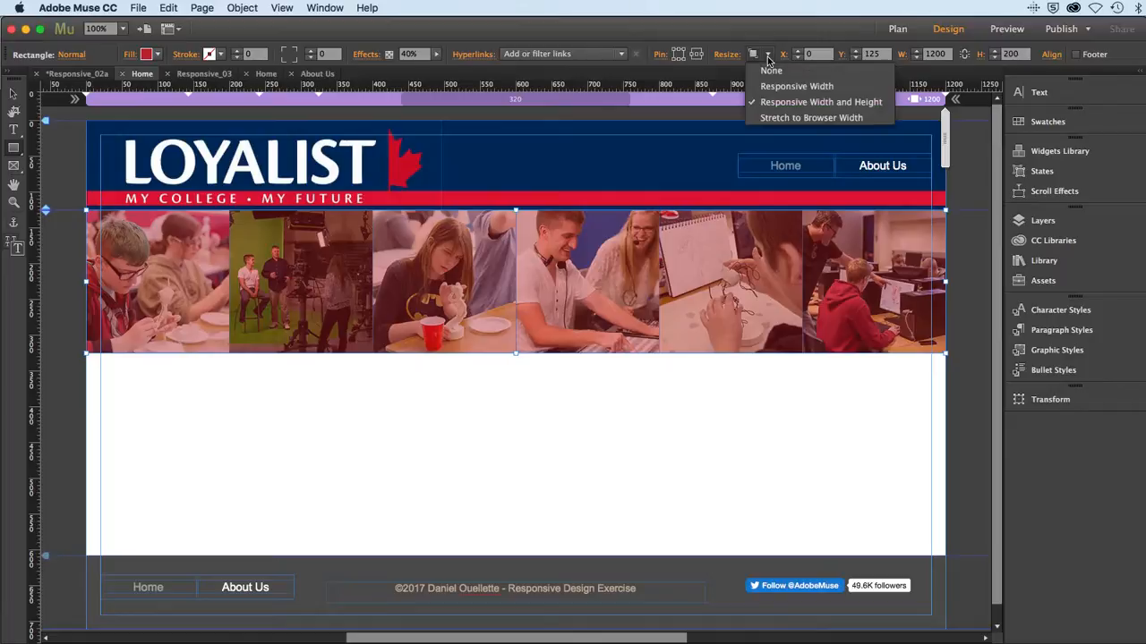
click(768, 56)
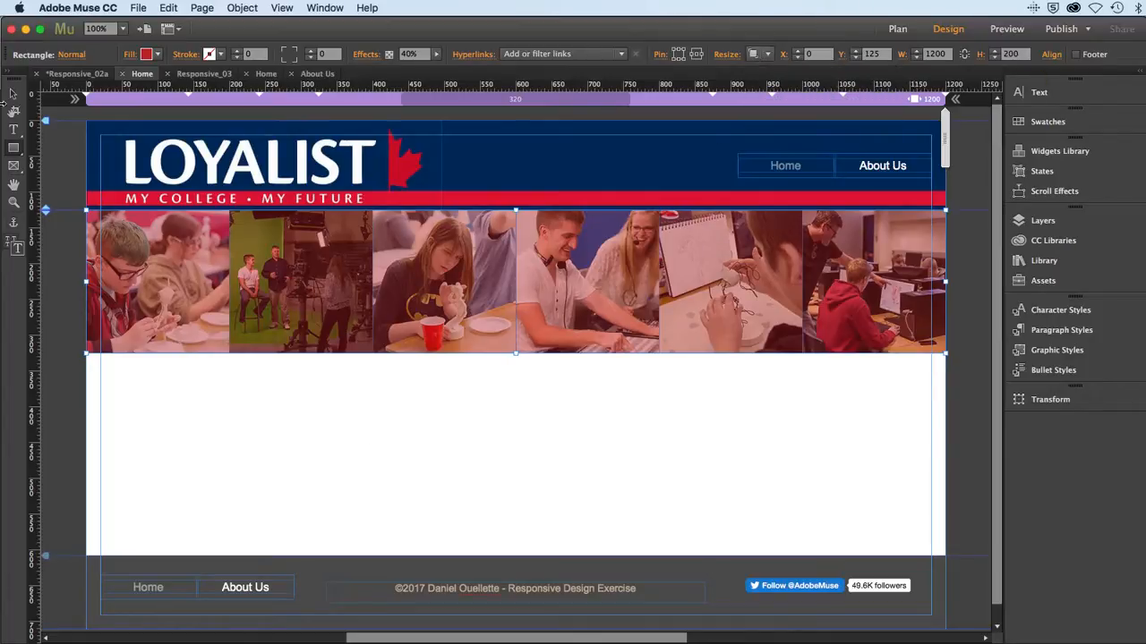
click(190, 418)
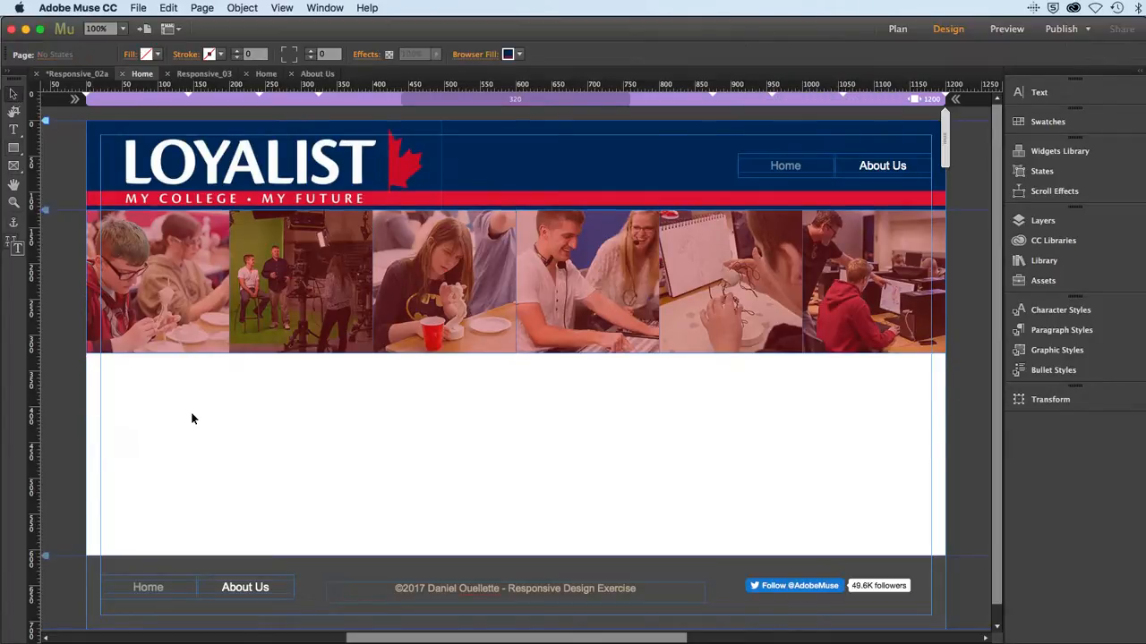
Save the site and preview the Home page in the browser
click(138, 8)
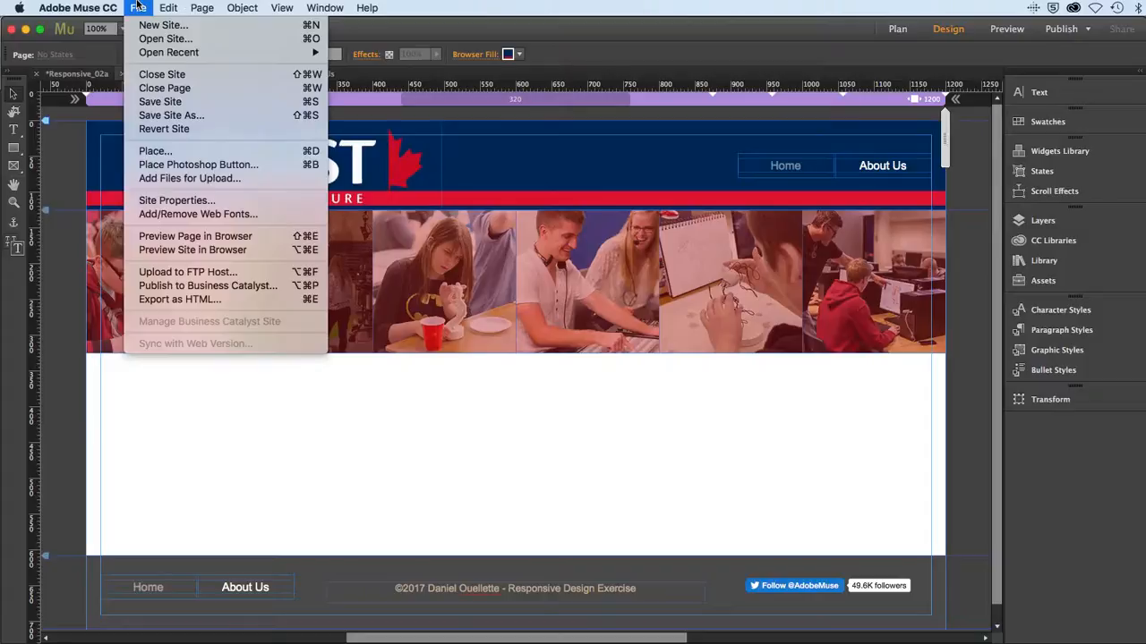
click(159, 102)
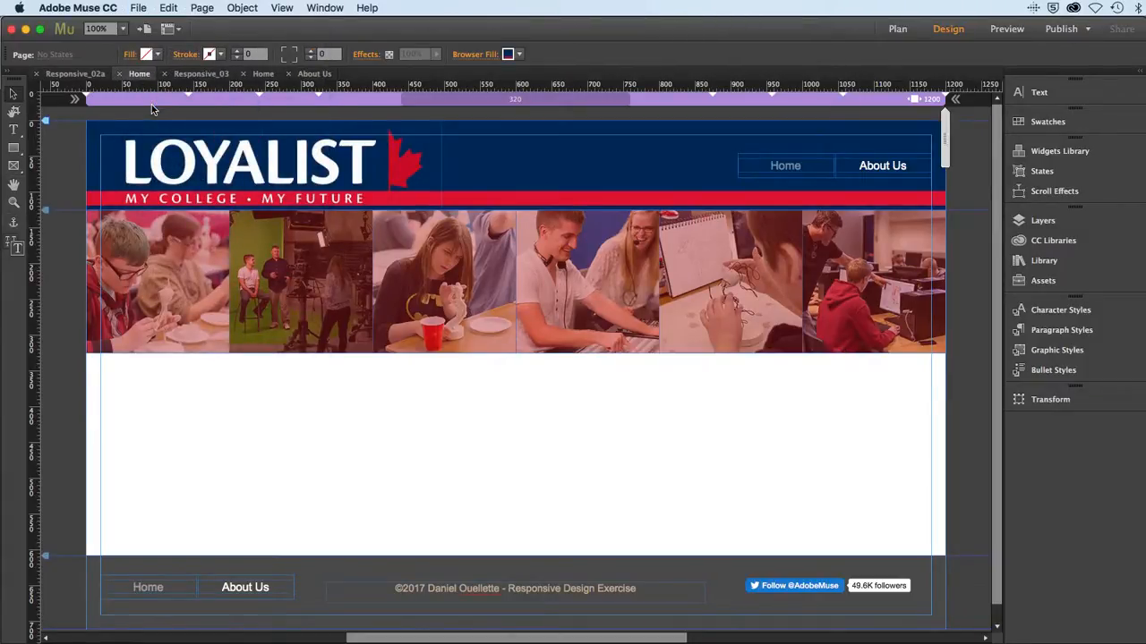
click(141, 8)
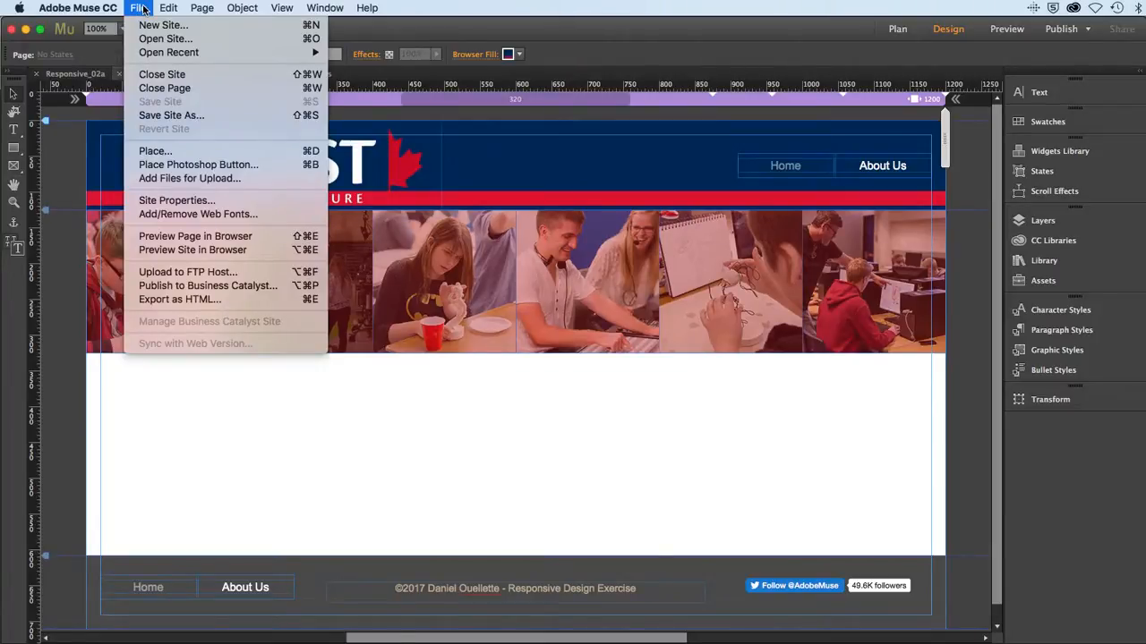
click(166, 237)
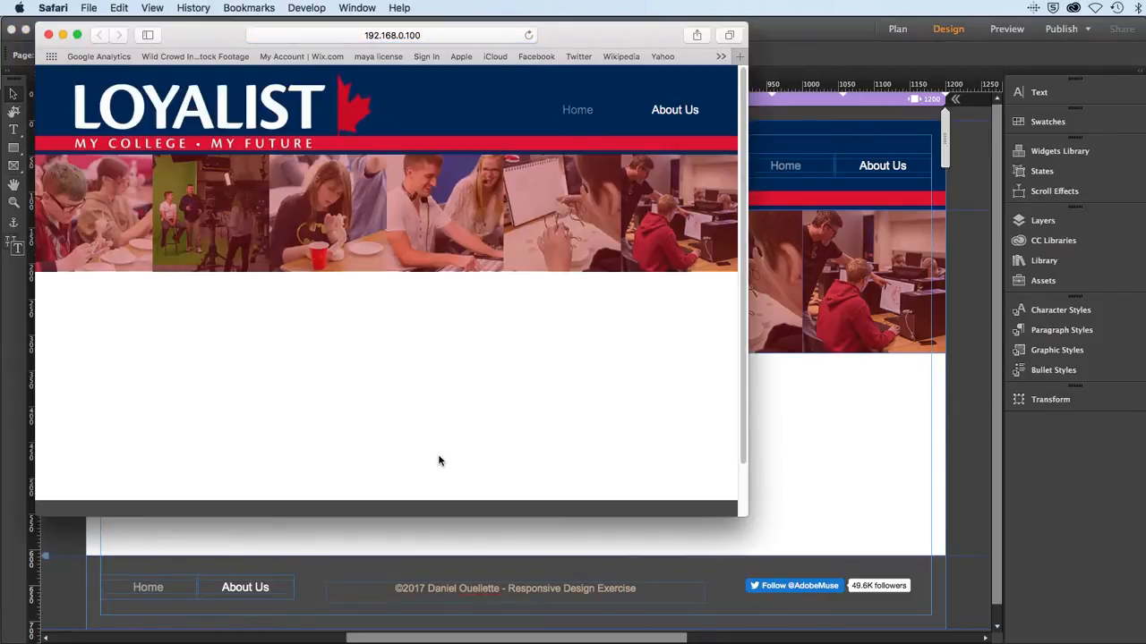
Narrow the Safari preview window to check the banner and hamburger menu at mobile width, then return to Adobe Muse
drag(740, 518, 366, 434)
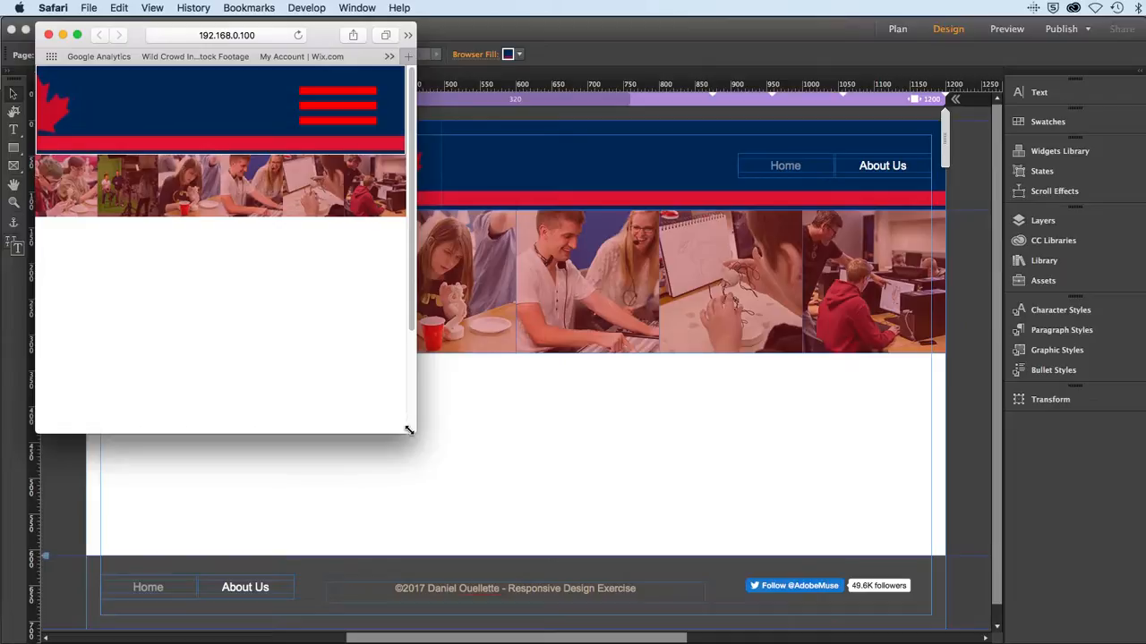
drag(409, 433, 382, 433)
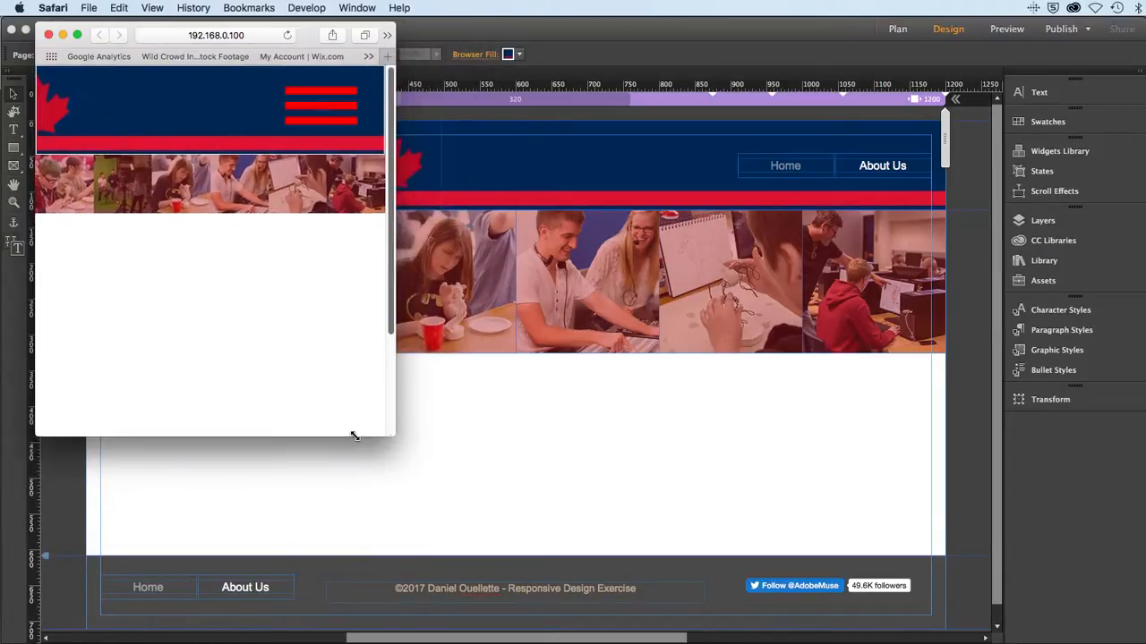
scroll(328, 367, down, 5)
scroll(328, 367, up, 5)
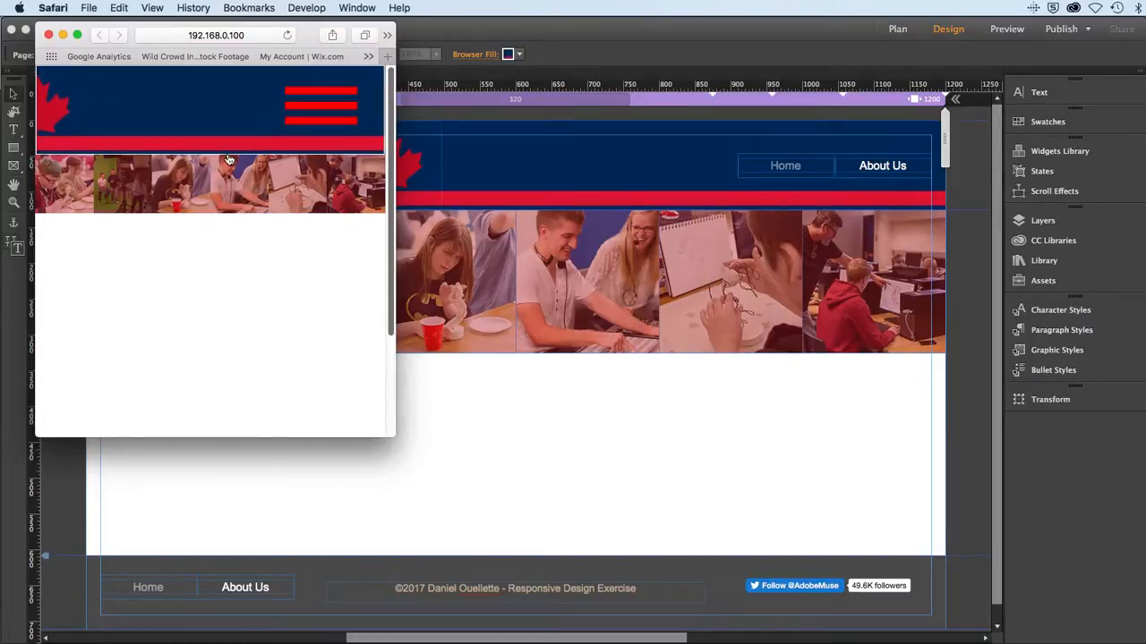
click(276, 126)
click(276, 126)
click(583, 506)
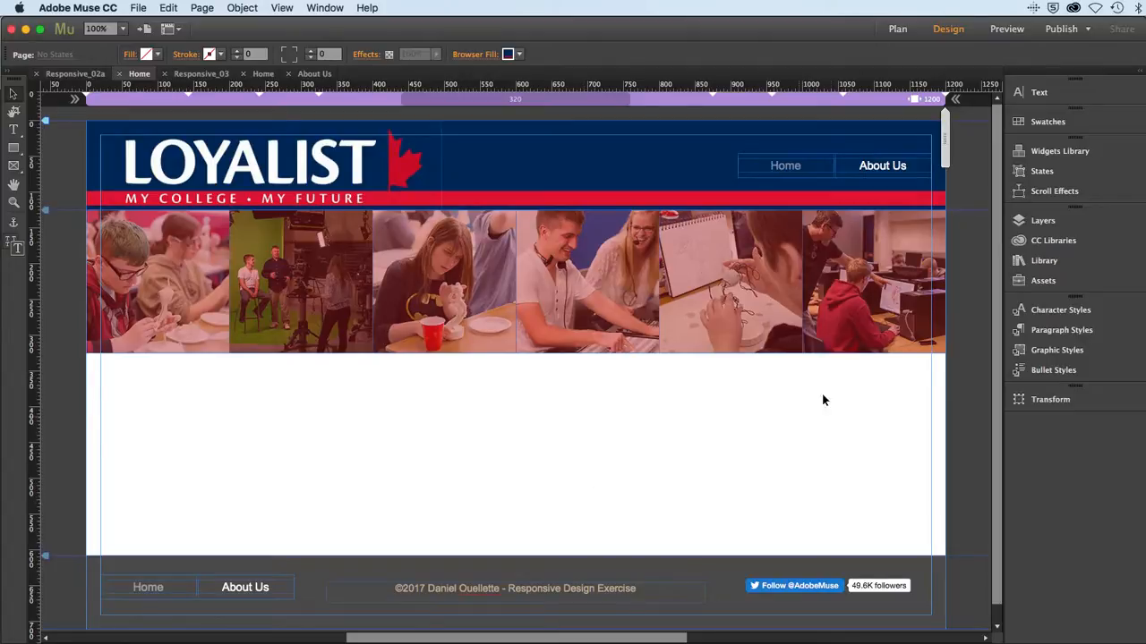
click(1017, 223)
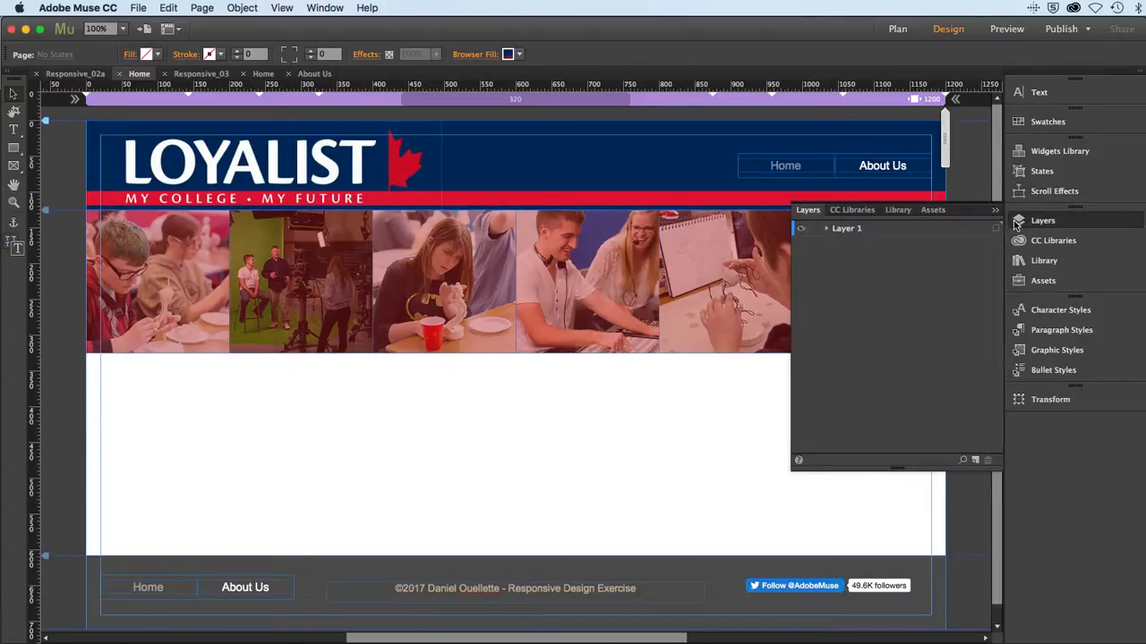
click(1017, 224)
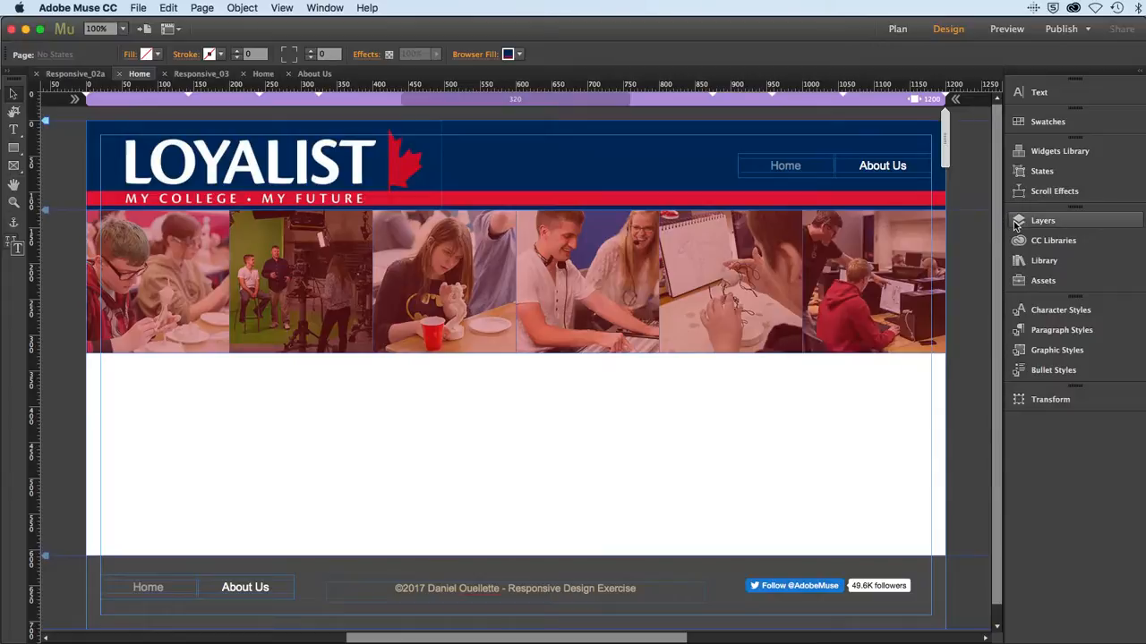
Open the A-Master page from the Responsive_02a site plan and switch to its 550 breakpoint
click(88, 74)
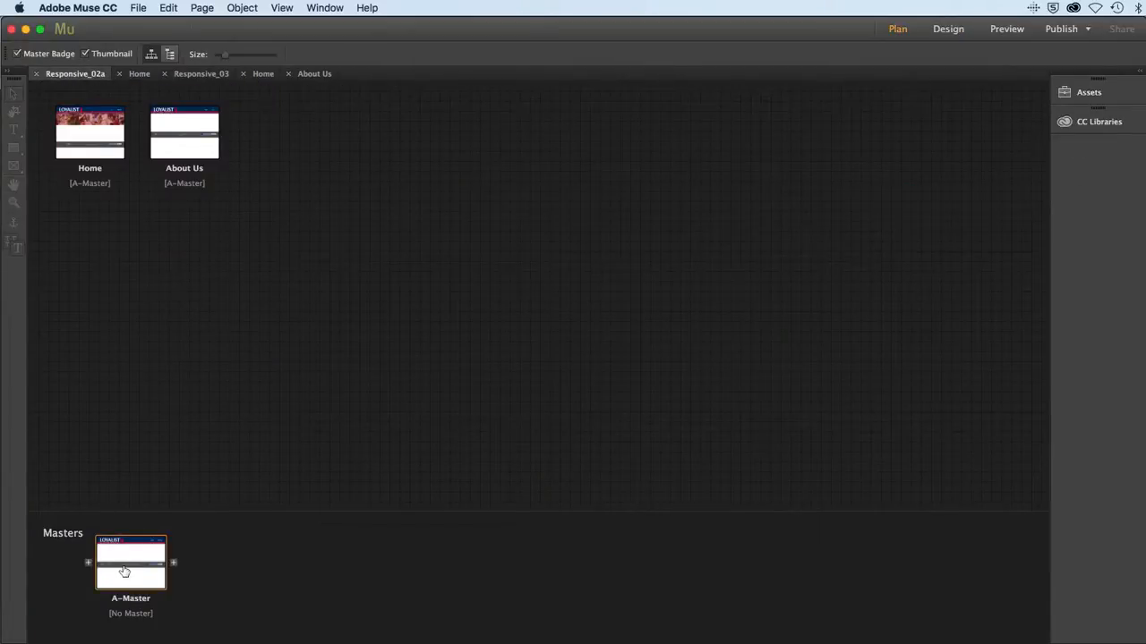
double_click(125, 568)
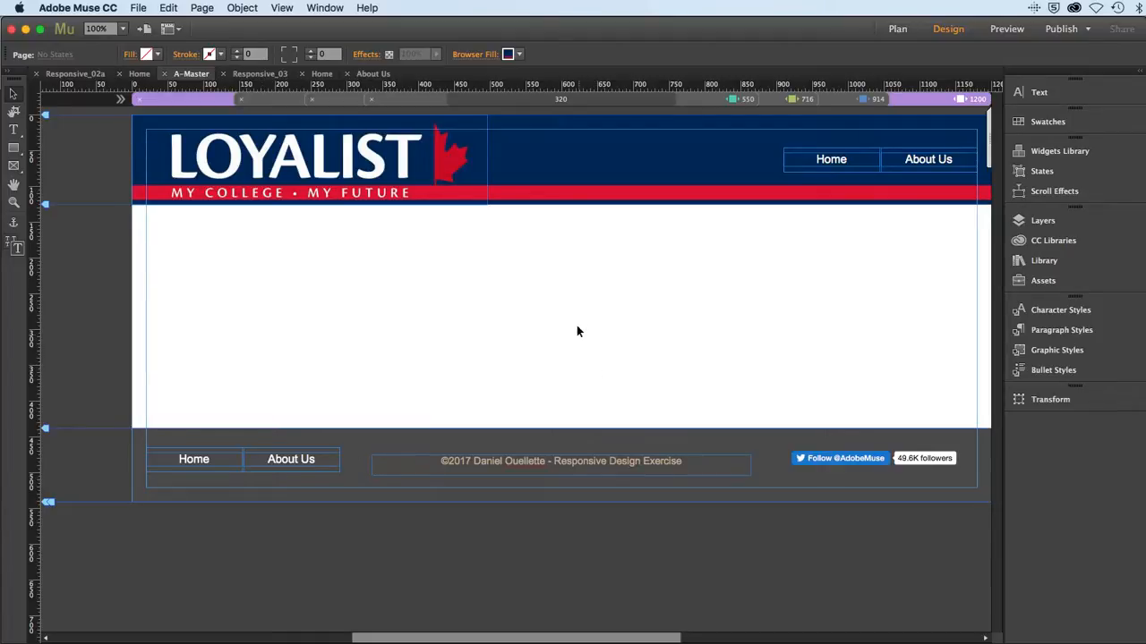
click(701, 102)
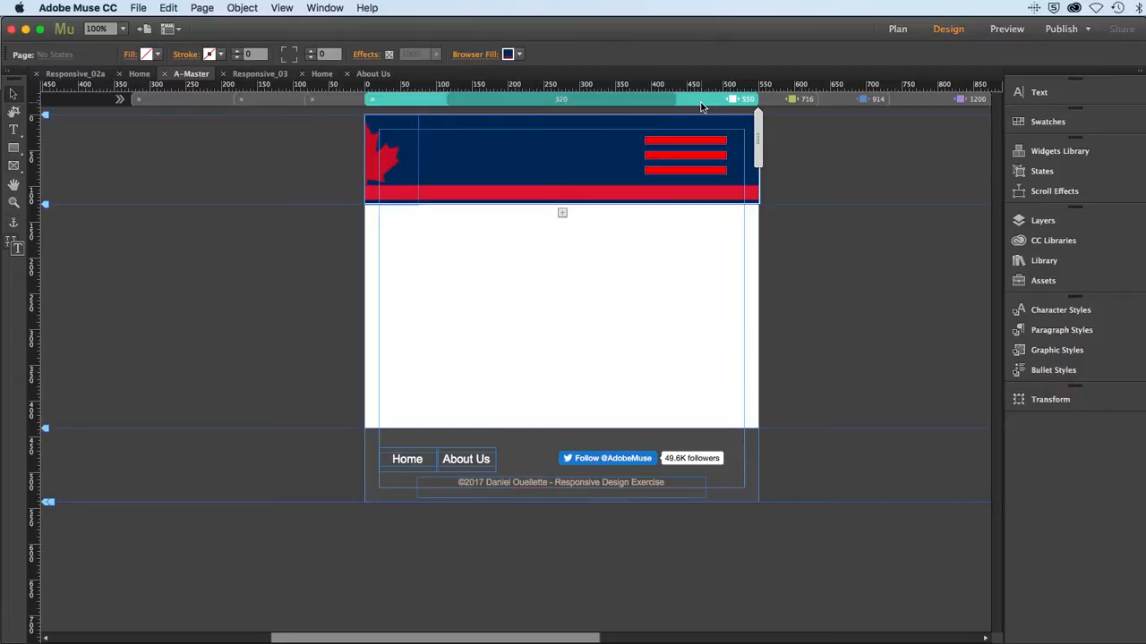
Set the stroke of the header's accordion menu widget to none
click(559, 171)
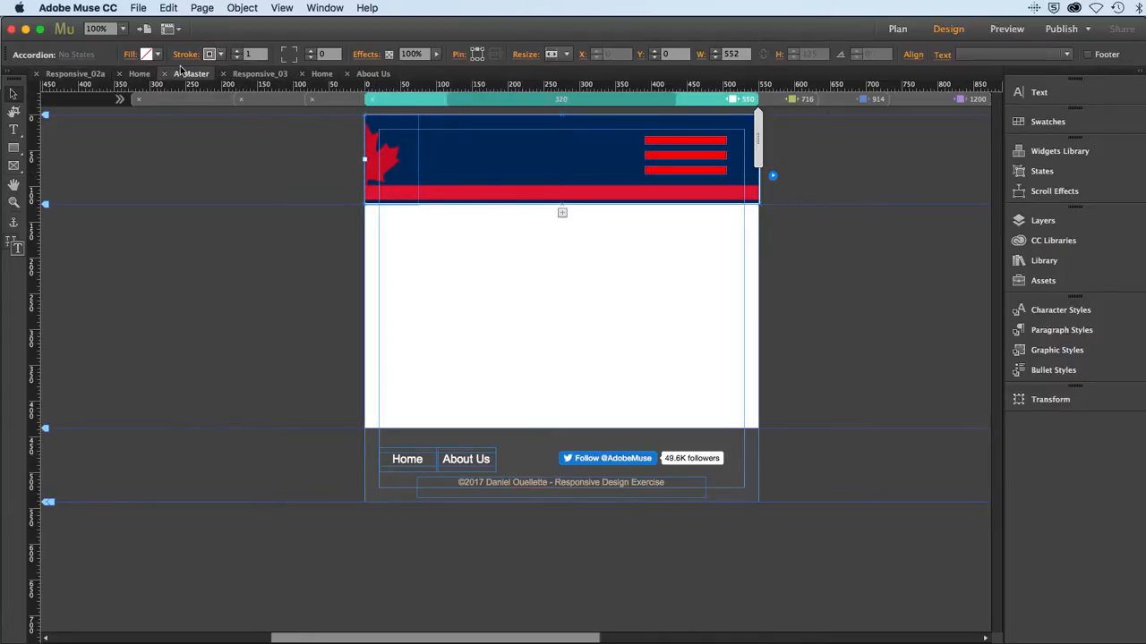
click(221, 54)
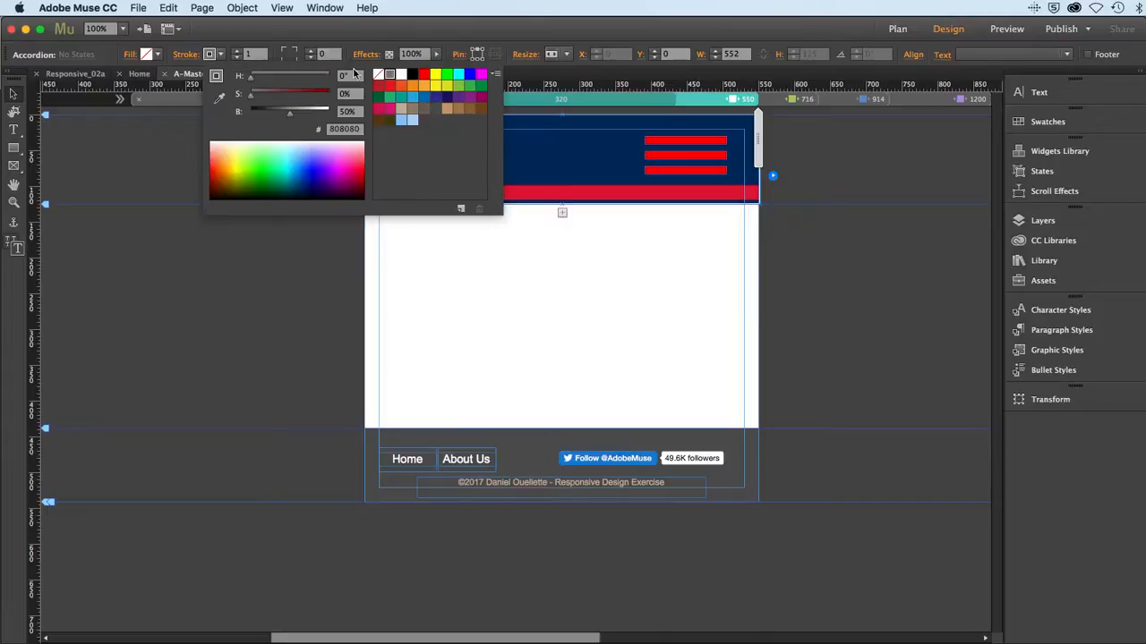
click(379, 75)
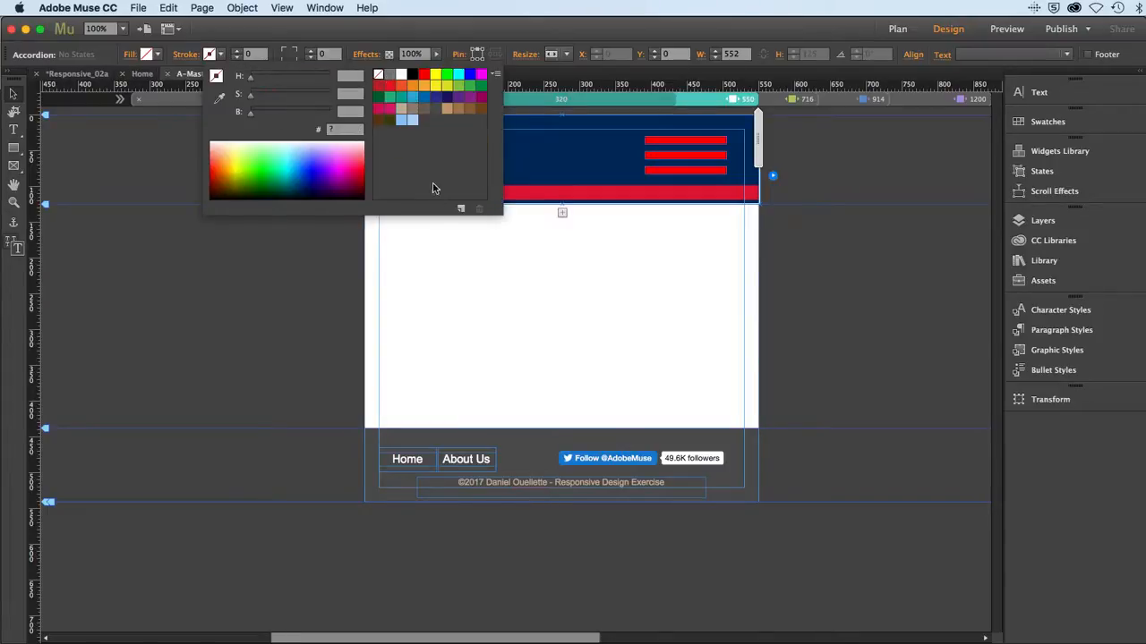
key(Escape)
Expand the accordion menu and remove the stroke from its header label in the Active state
click(472, 178)
click(464, 175)
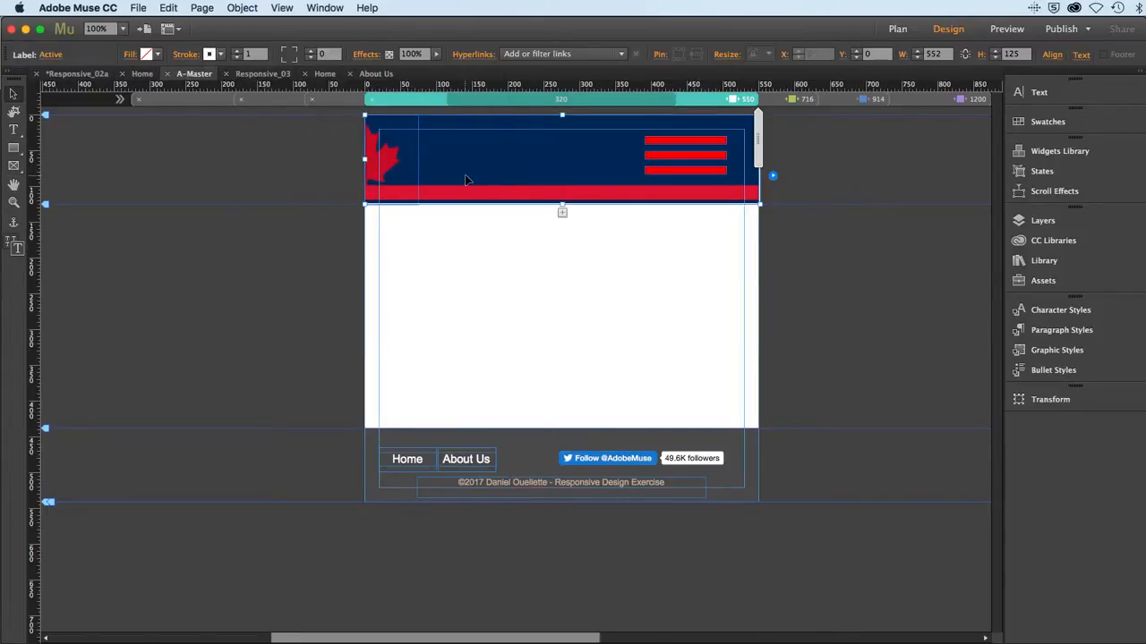
click(464, 175)
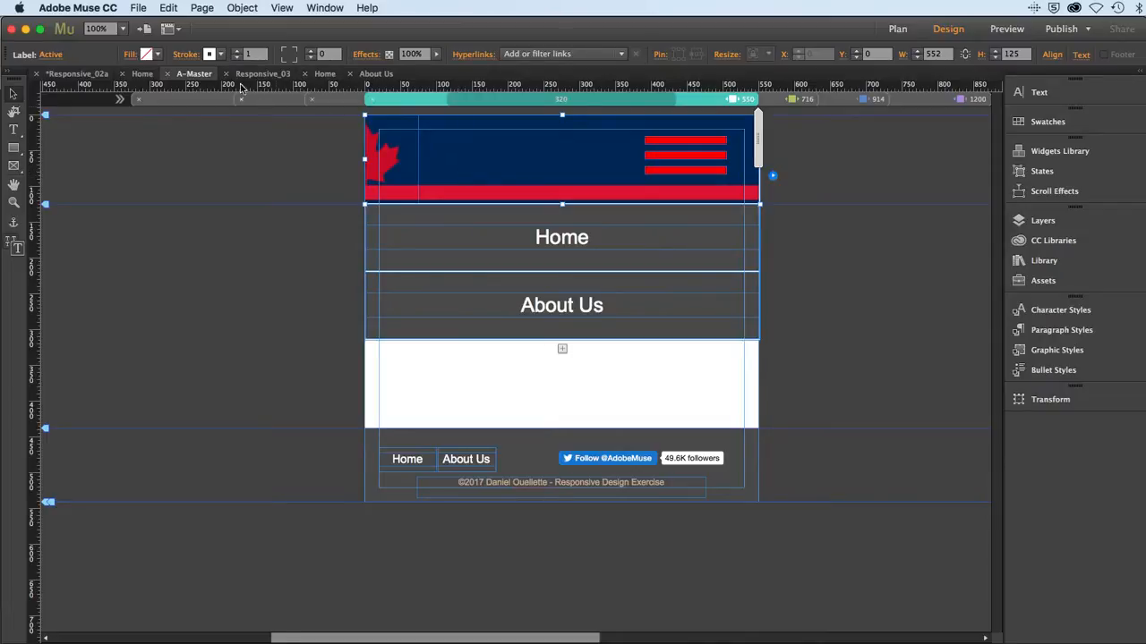
click(221, 54)
click(379, 76)
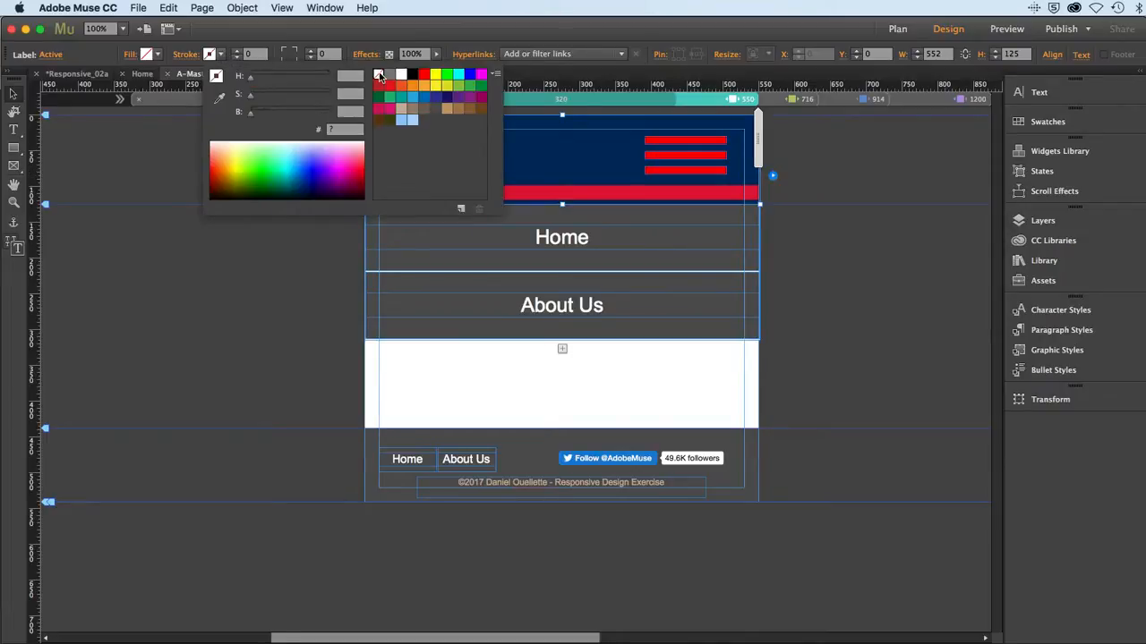
Remove the stroke from the accordion's content area, then collapse and re-expand the menu to check it
click(523, 284)
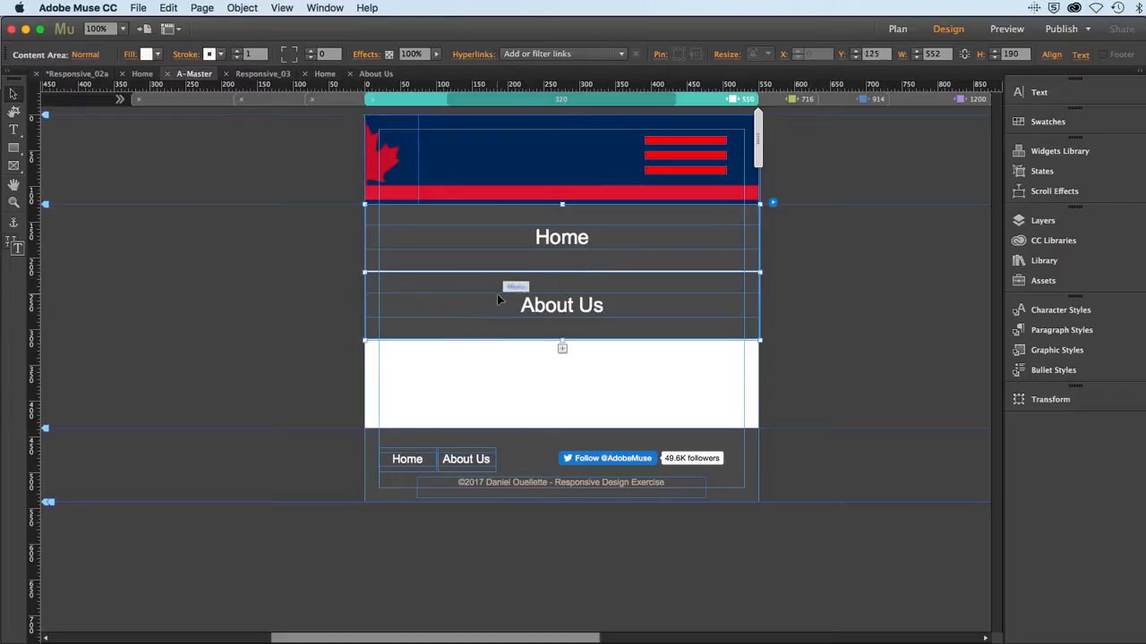
click(221, 55)
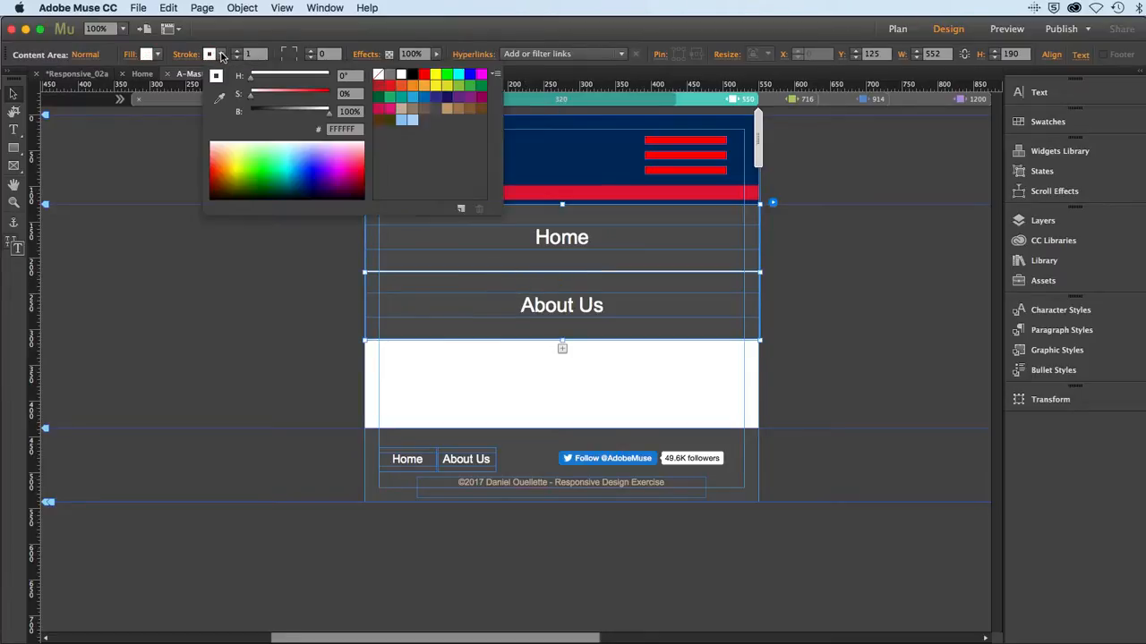
click(379, 75)
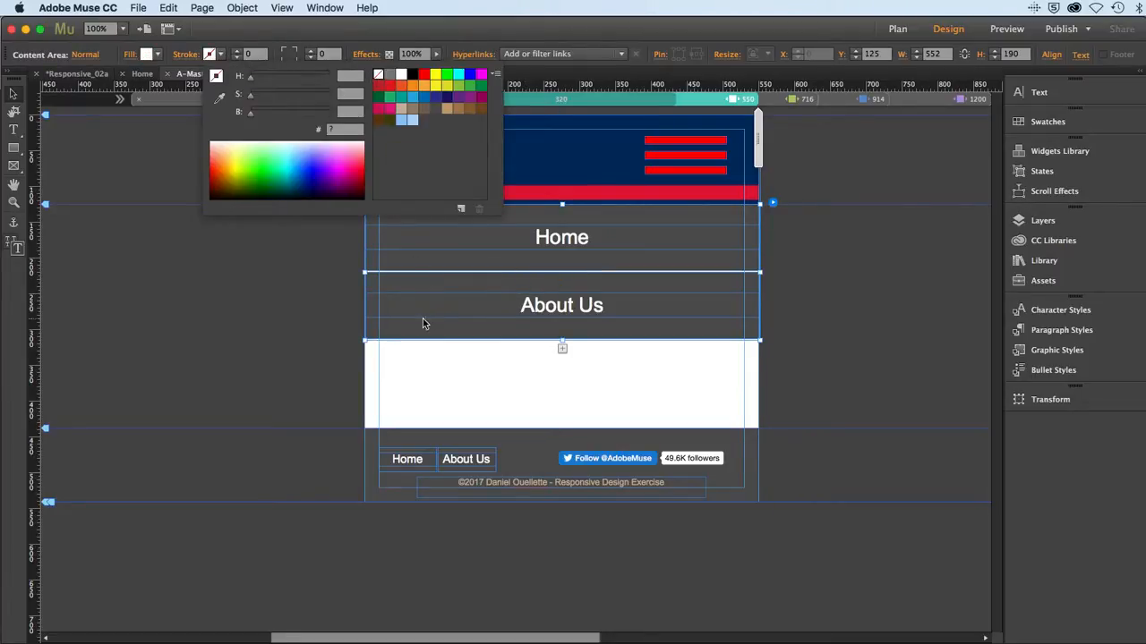
click(418, 258)
click(413, 187)
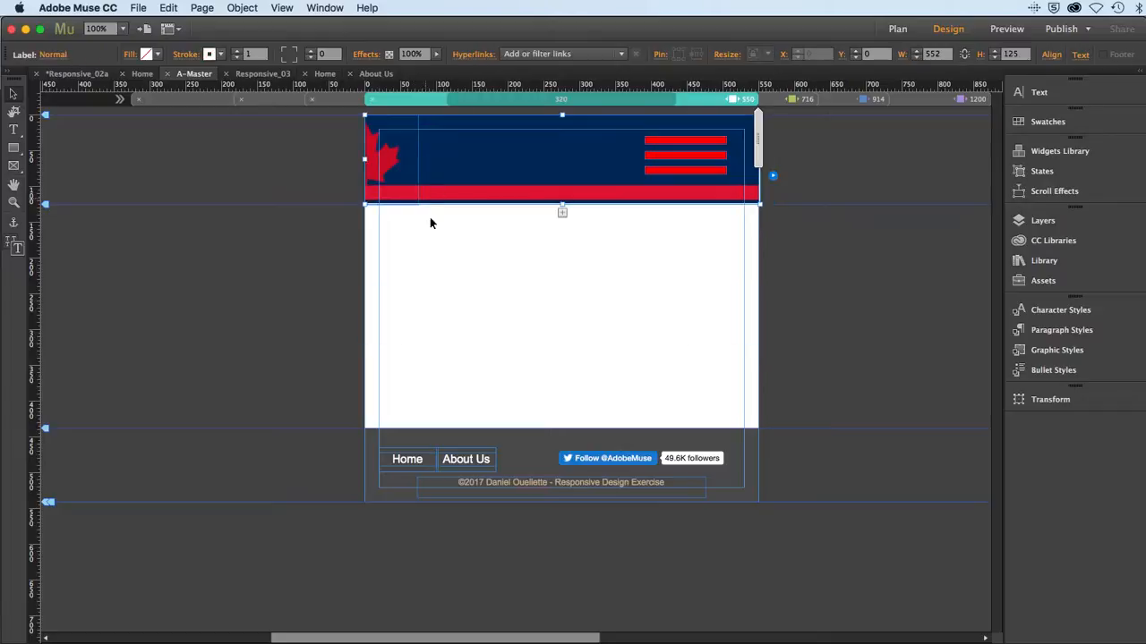
click(442, 154)
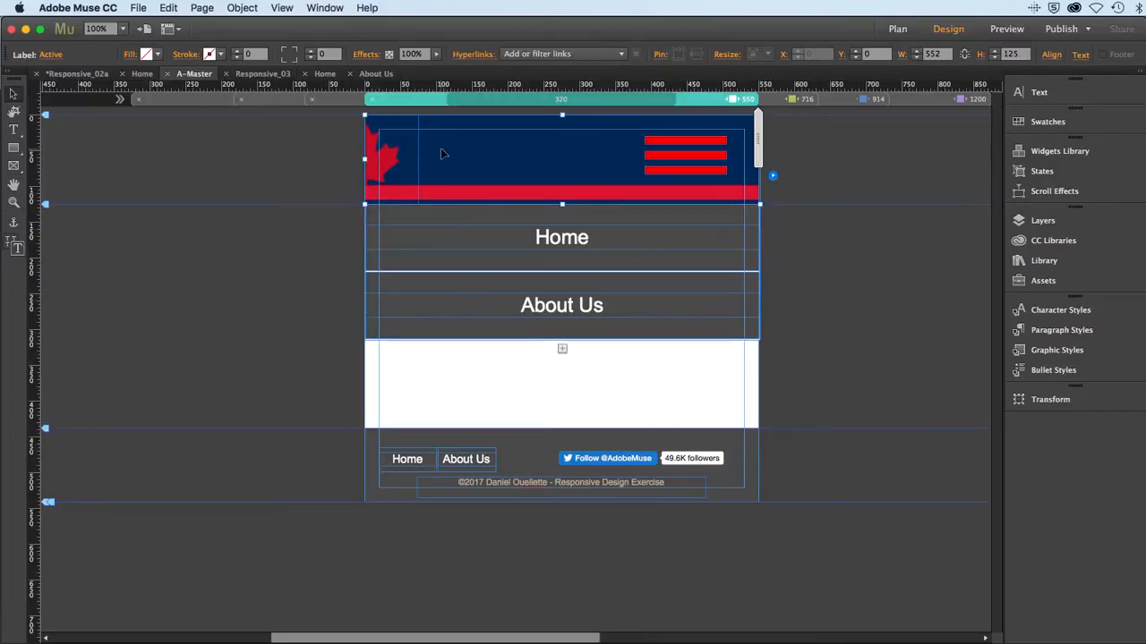
Change the fill of the accordion's content area to black (000000)
click(513, 251)
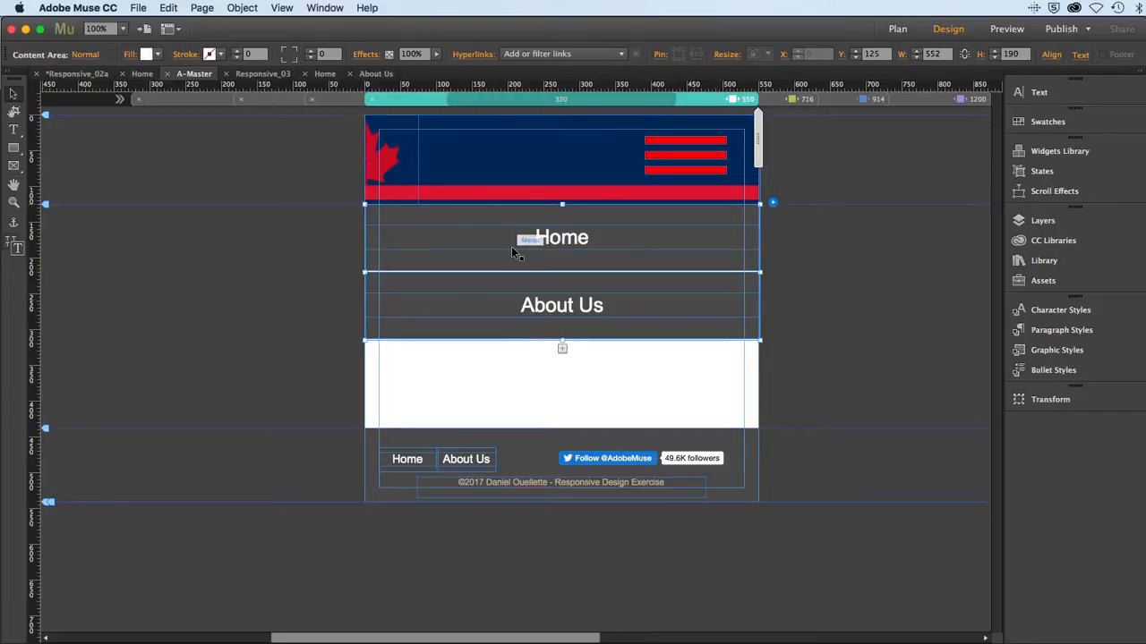
click(157, 56)
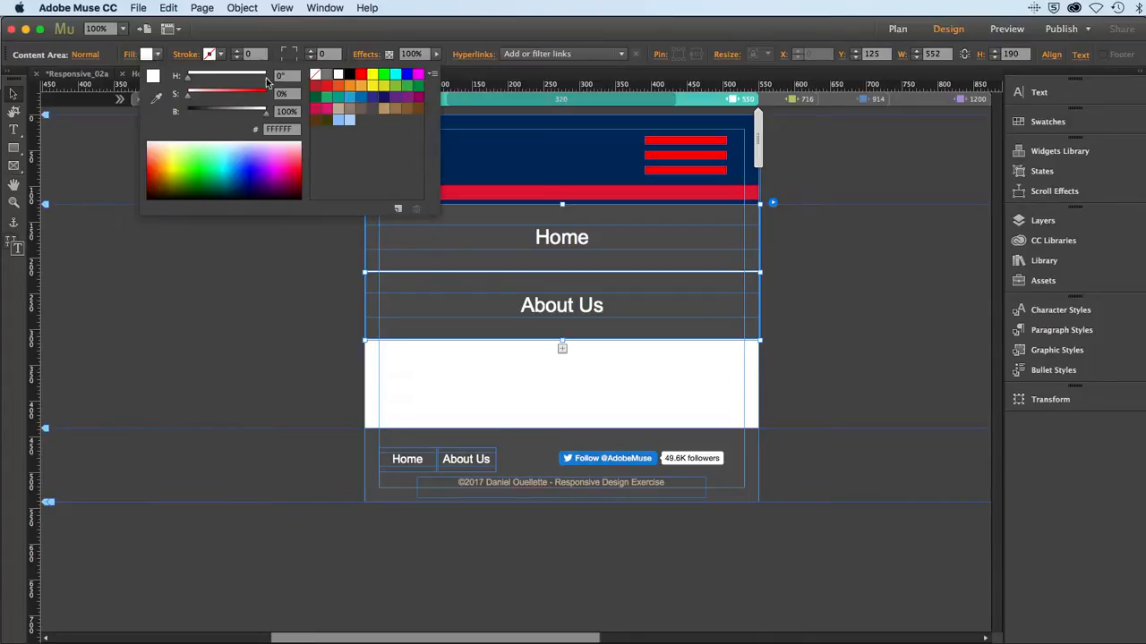
click(348, 75)
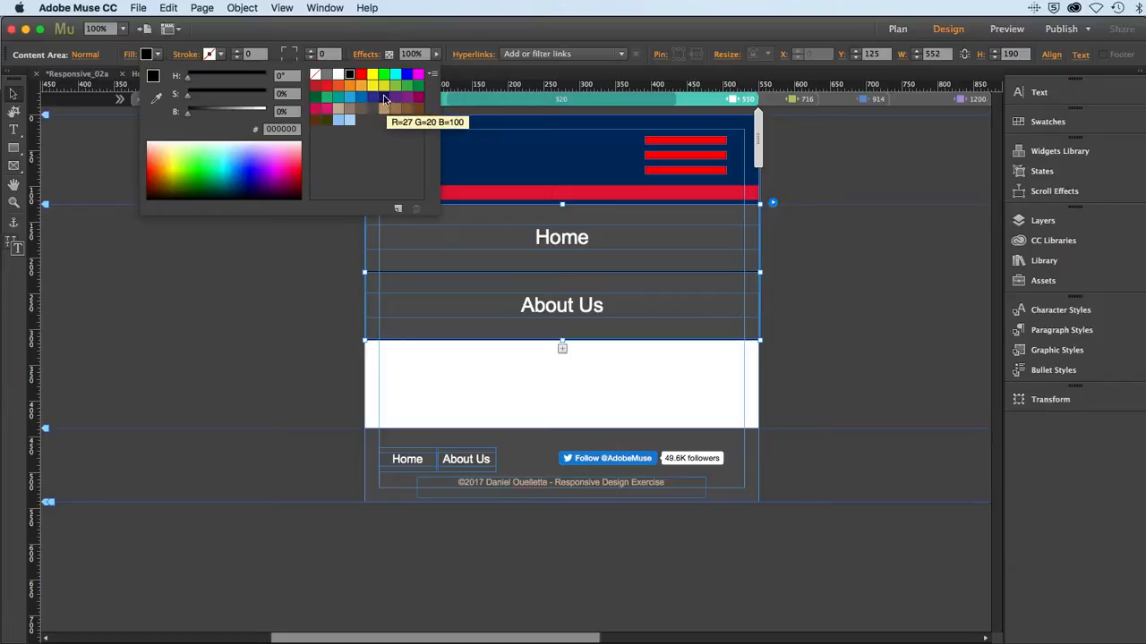
Set the fill of the accordion's content area to the dark blue swatch R=27 G=20 B=100
click(384, 98)
click(336, 299)
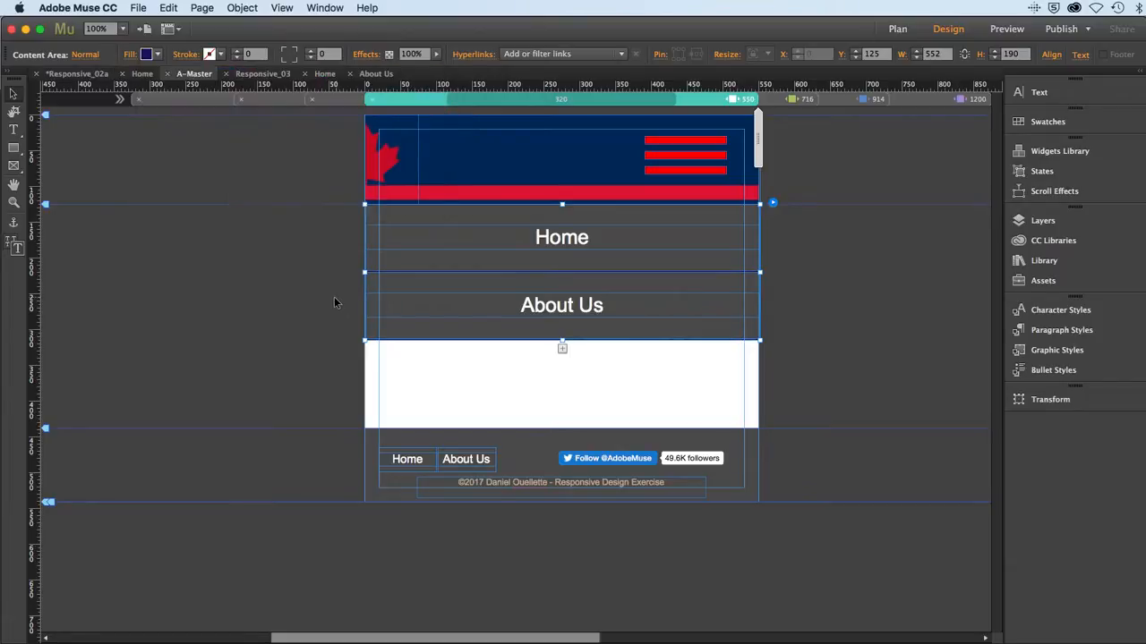
Collapse the accordion menu and remove the stroke from its header label in the Normal state
click(456, 175)
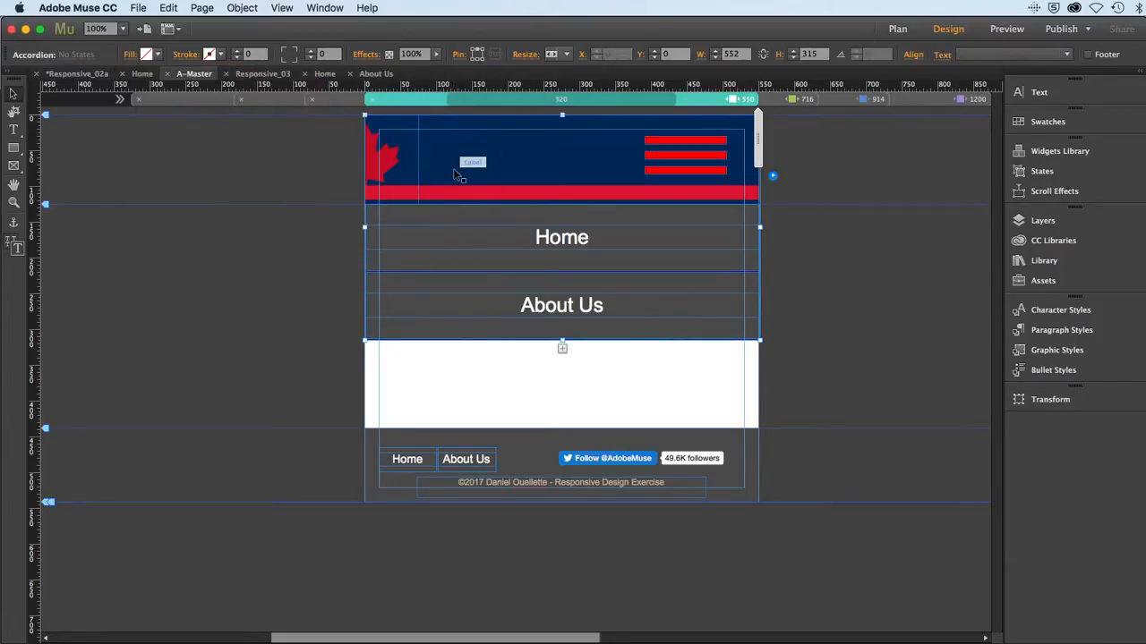
click(456, 174)
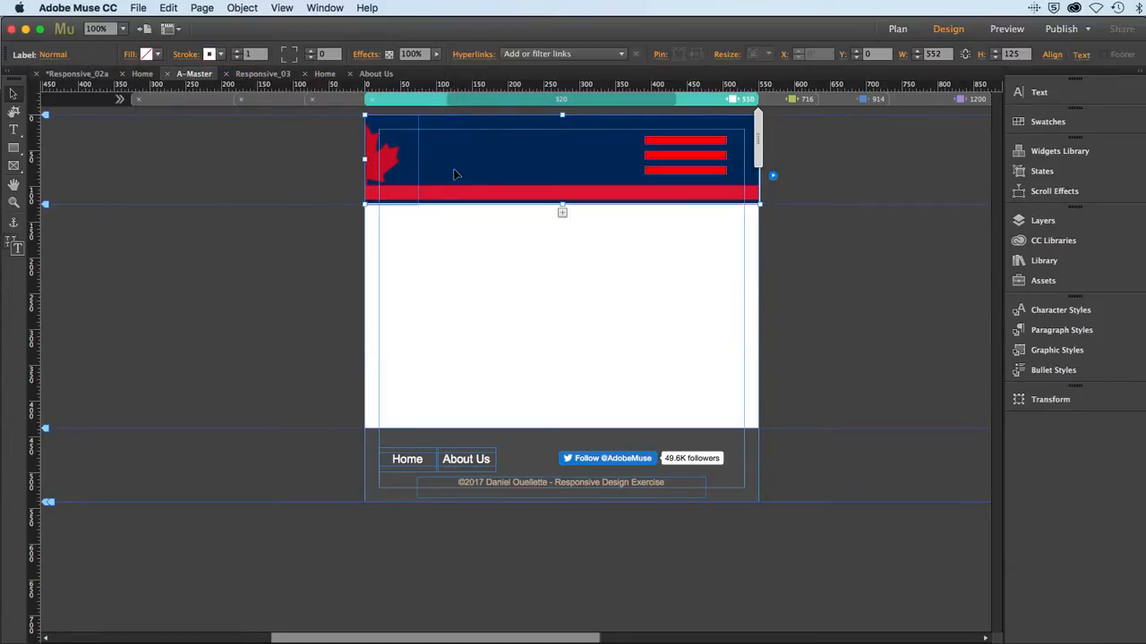
click(59, 58)
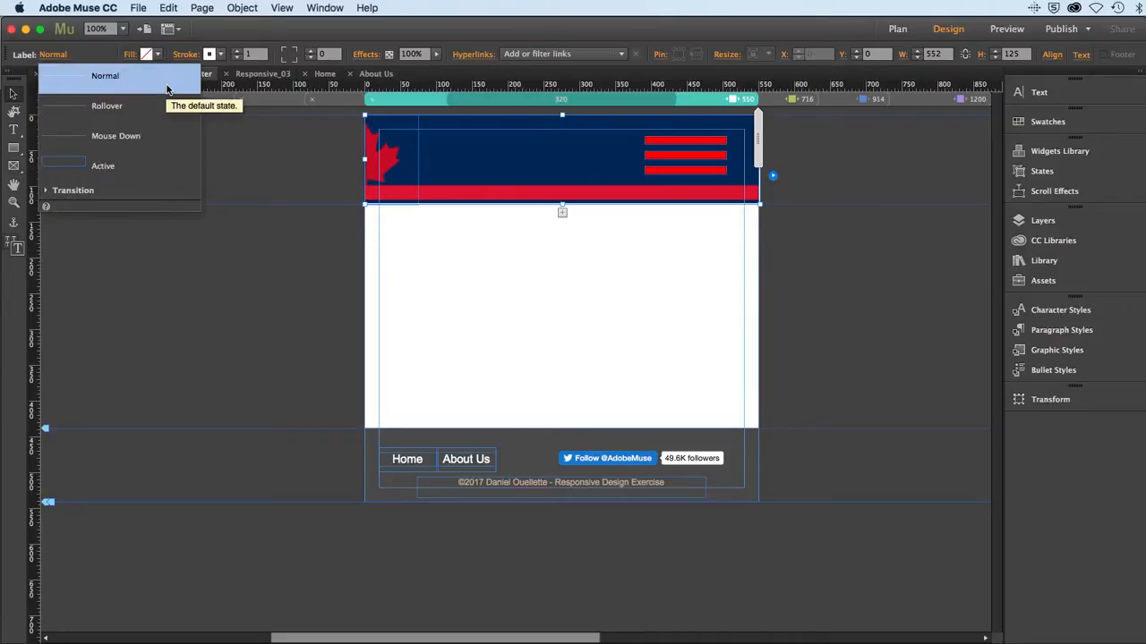
click(81, 166)
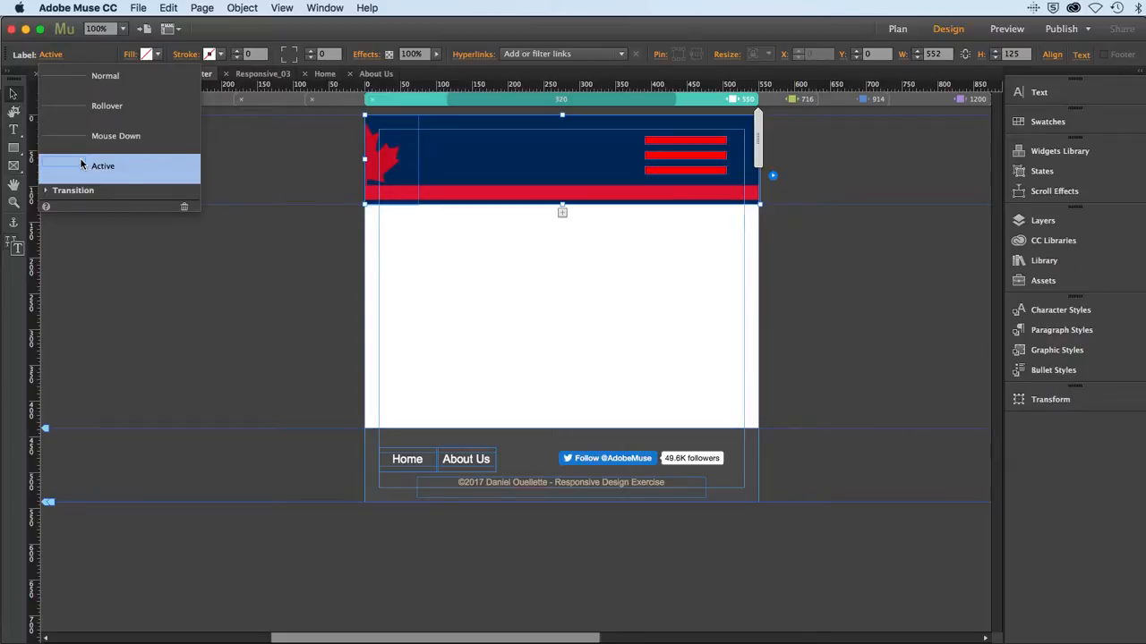
click(75, 87)
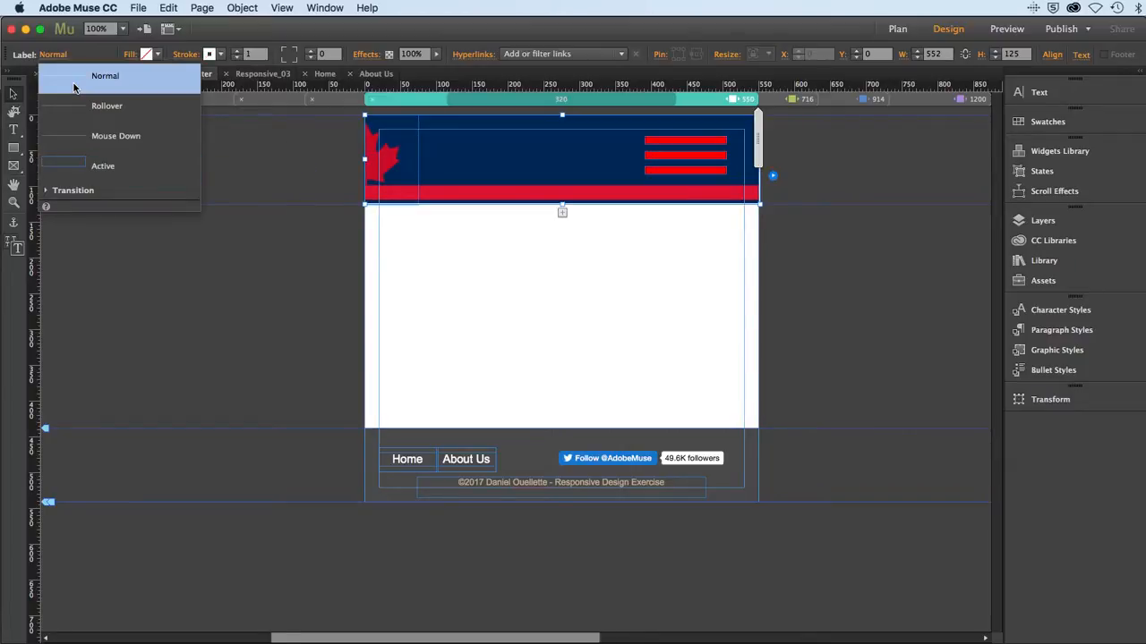
click(220, 55)
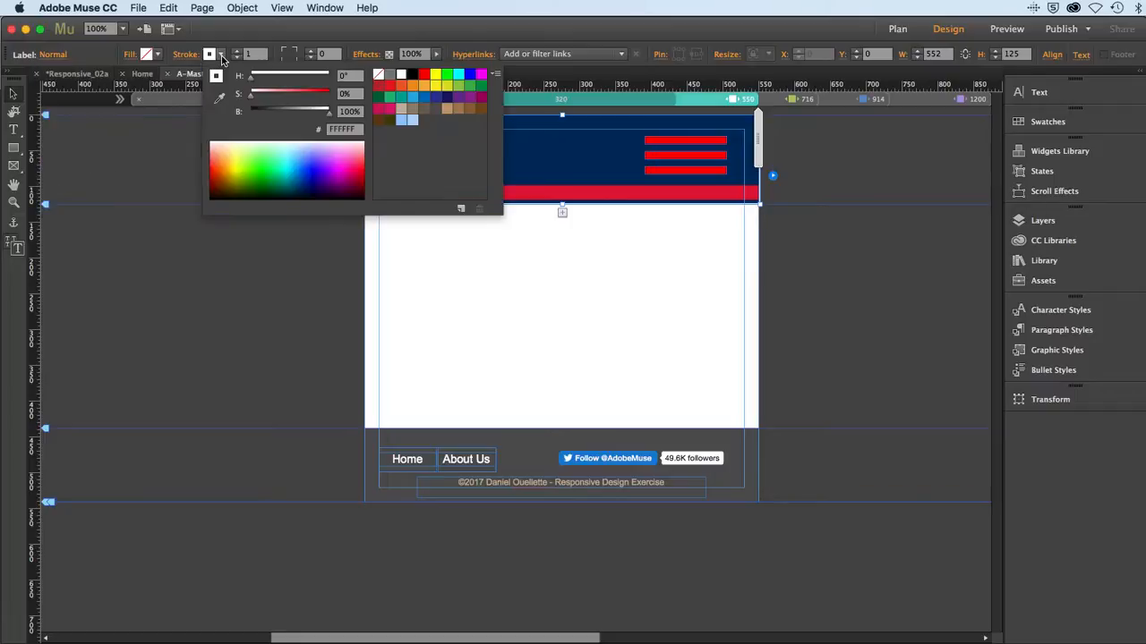
click(380, 75)
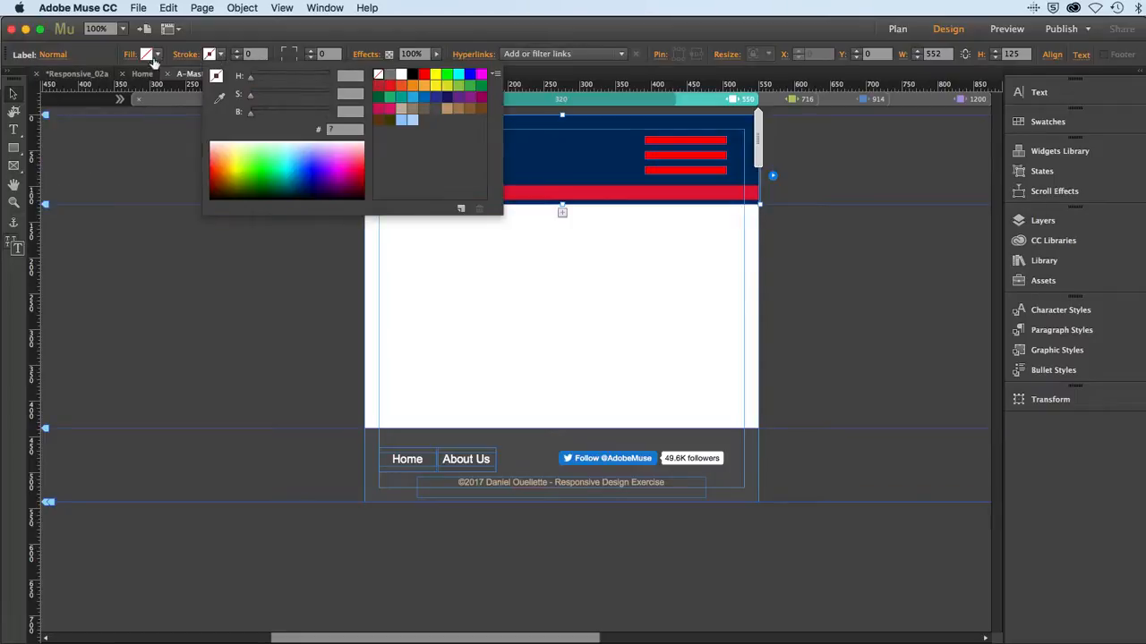
click(59, 55)
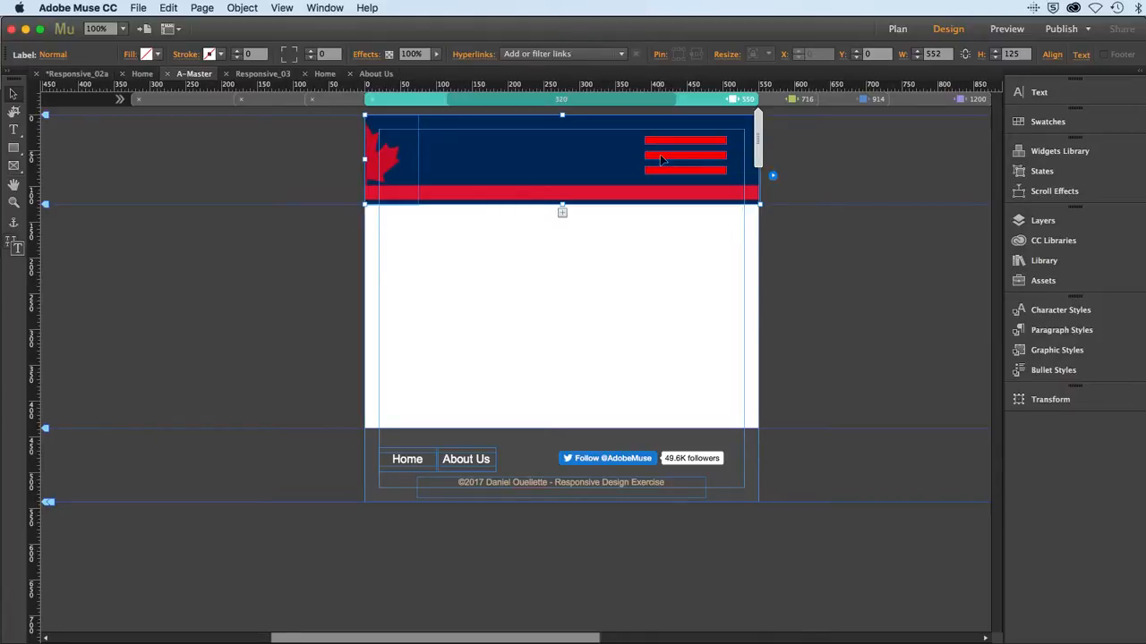
Create a new layer above Layer 1 and name it menu
click(564, 168)
click(564, 168)
click(1042, 220)
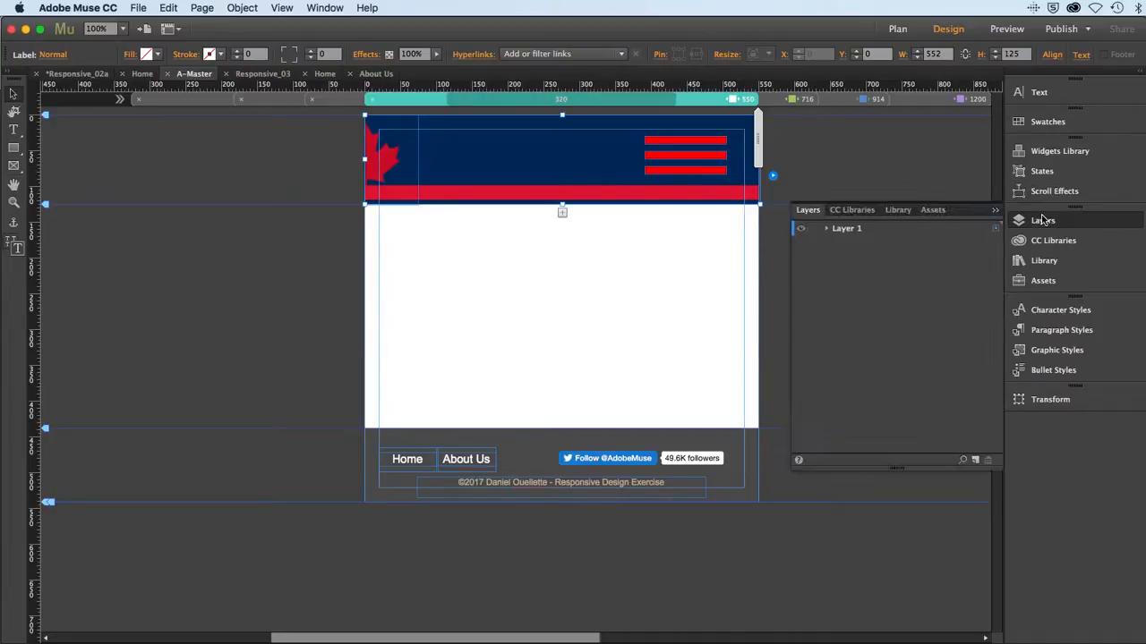
click(974, 460)
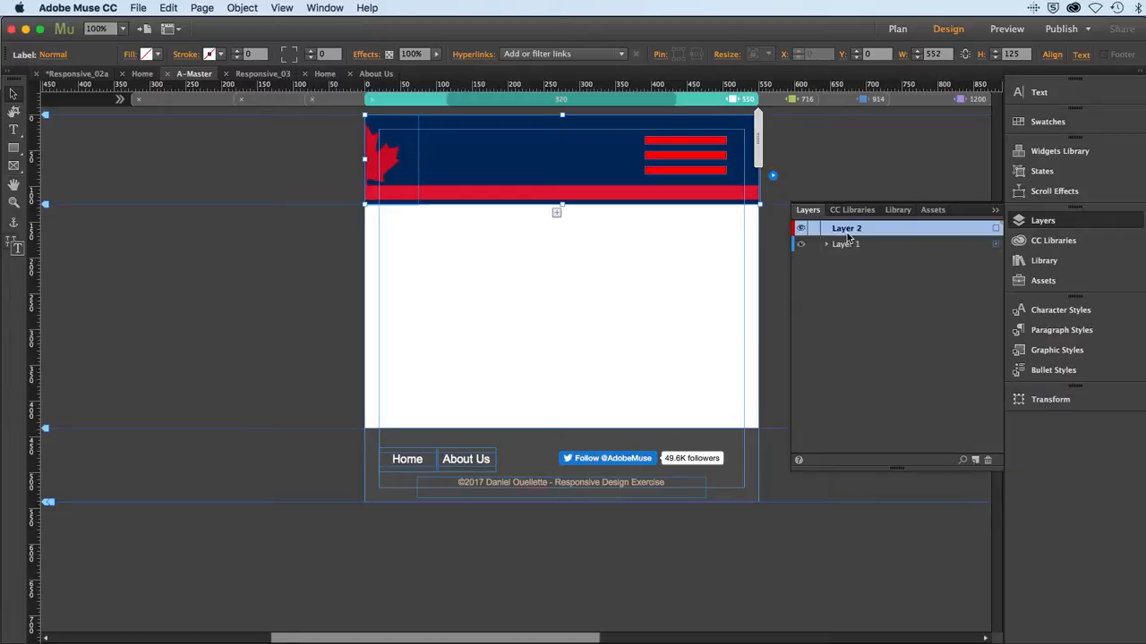
double_click(848, 235)
text(m)
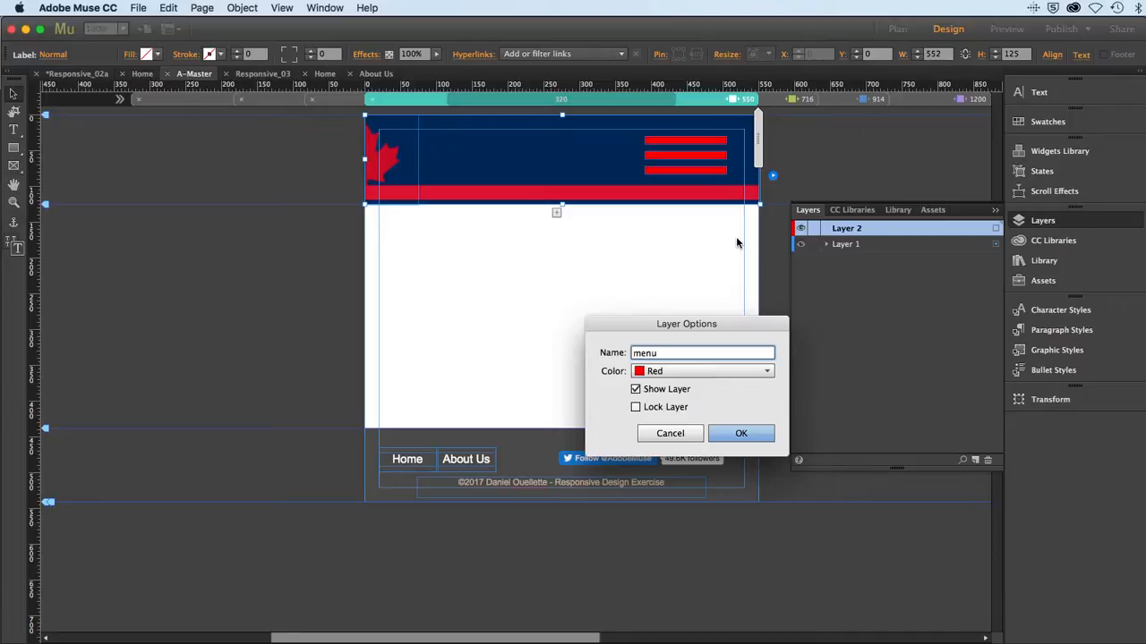
text(enu)
key(Return)
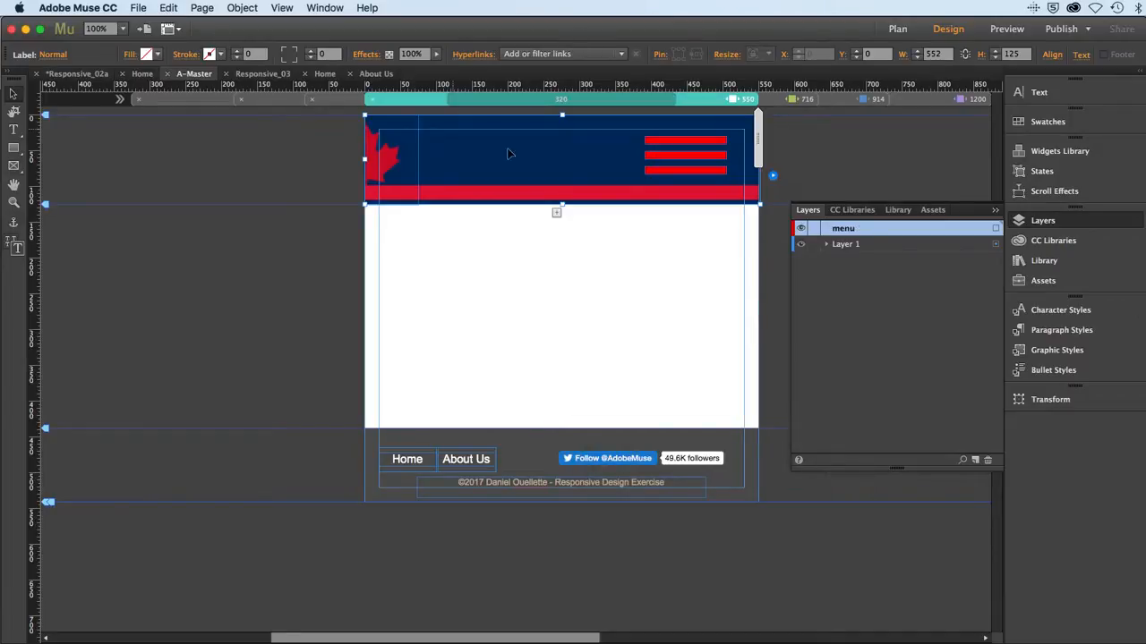
Cut the red three-bar group from Layer 1 and paste it in place on the menu layer
click(827, 245)
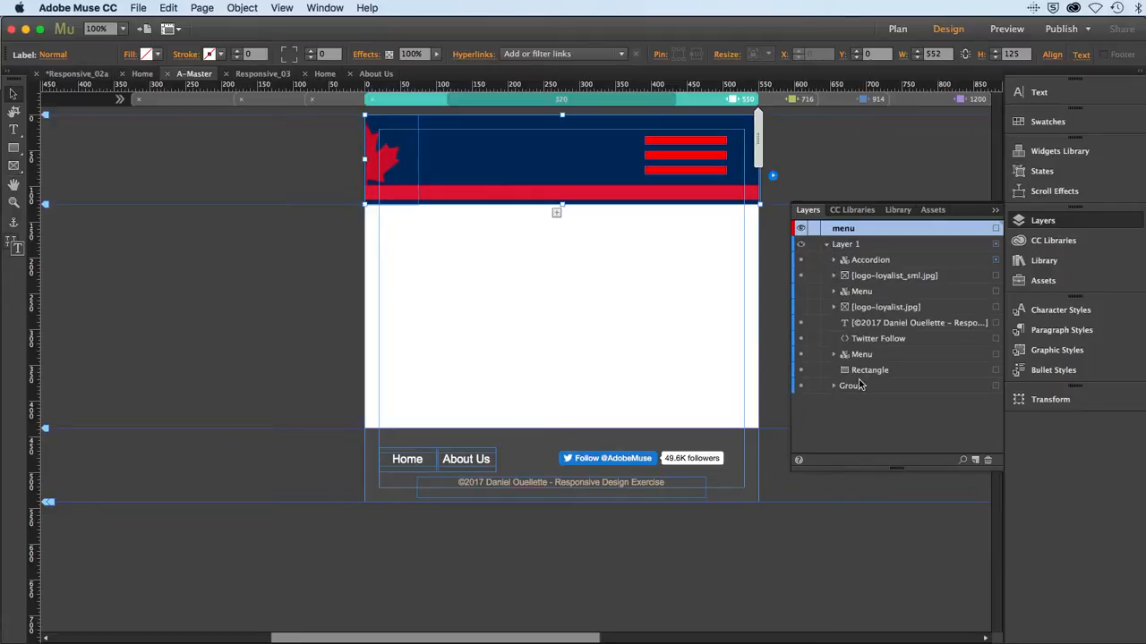
click(870, 391)
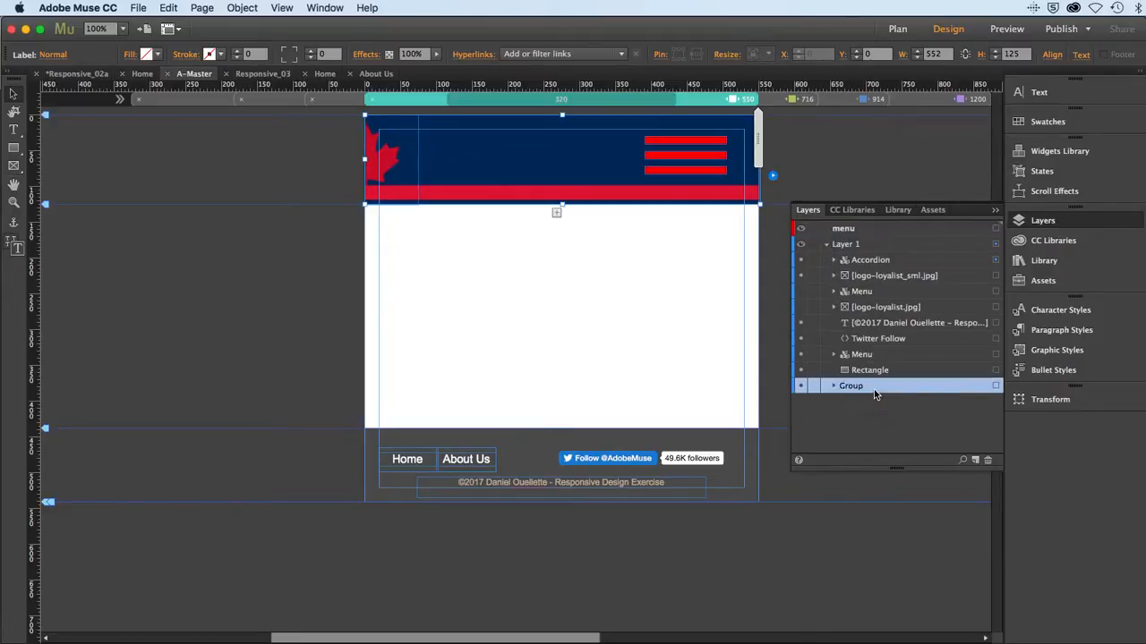
click(995, 387)
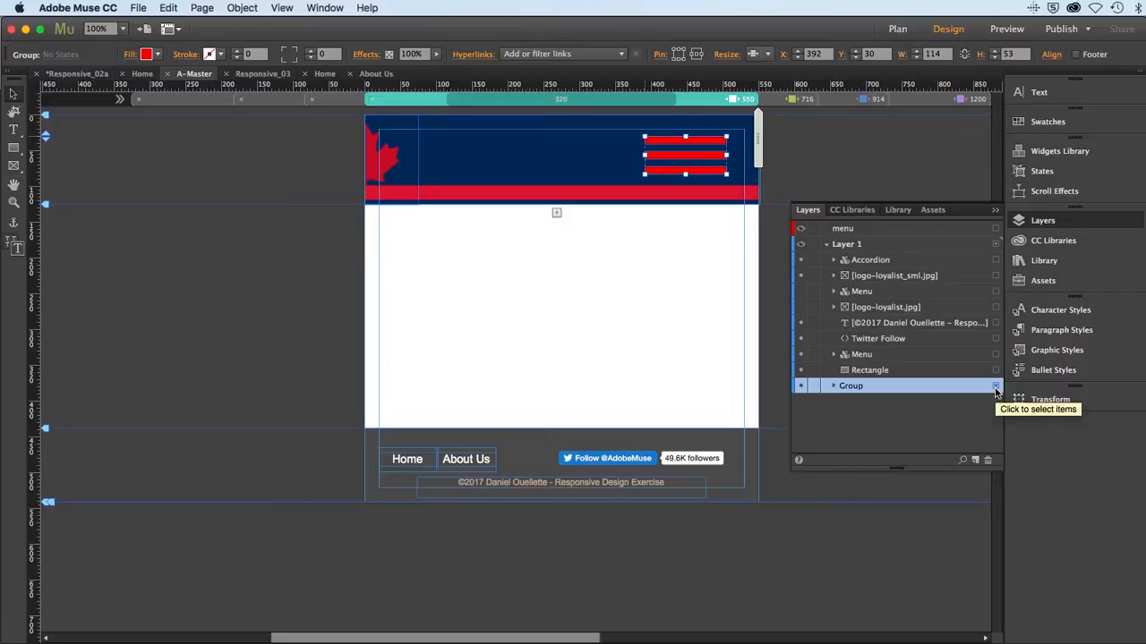
click(168, 9)
click(177, 59)
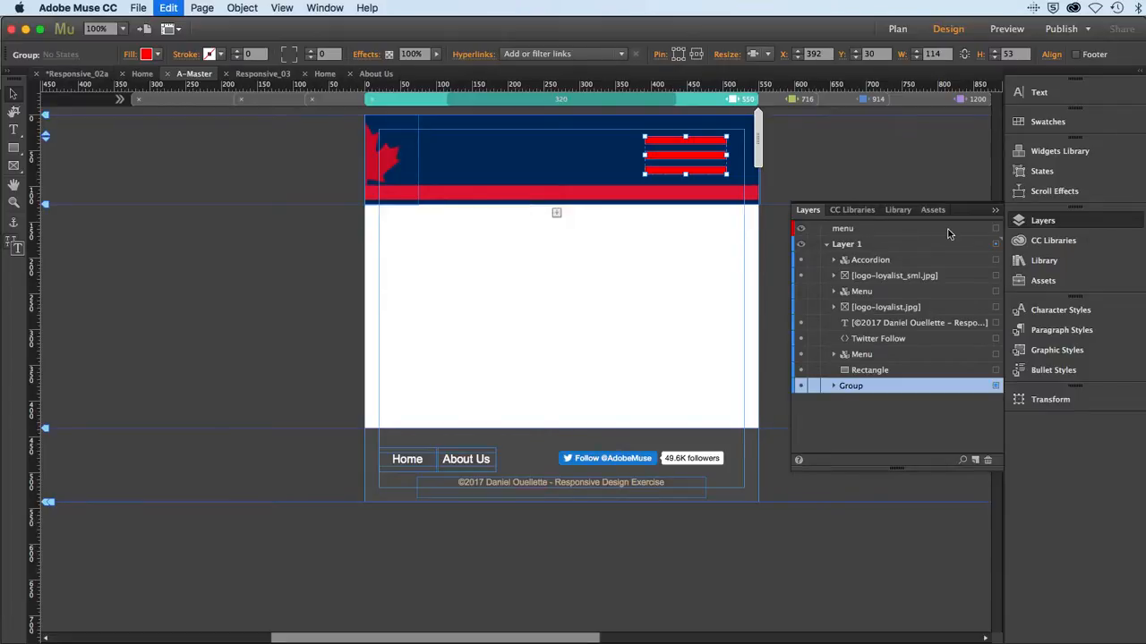
click(984, 231)
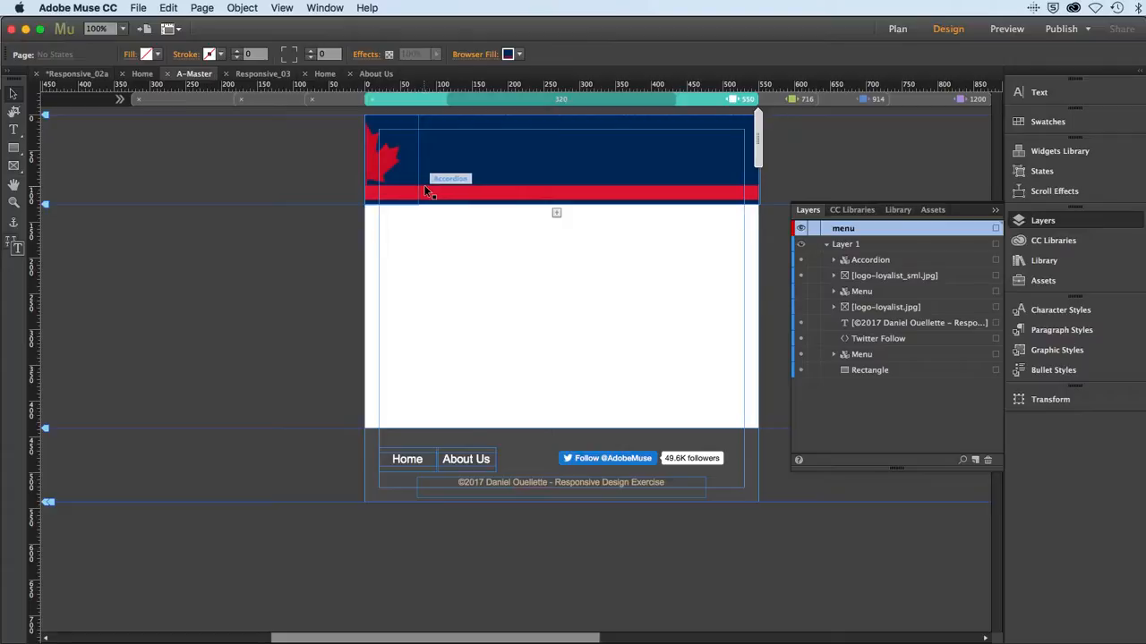
click(169, 8)
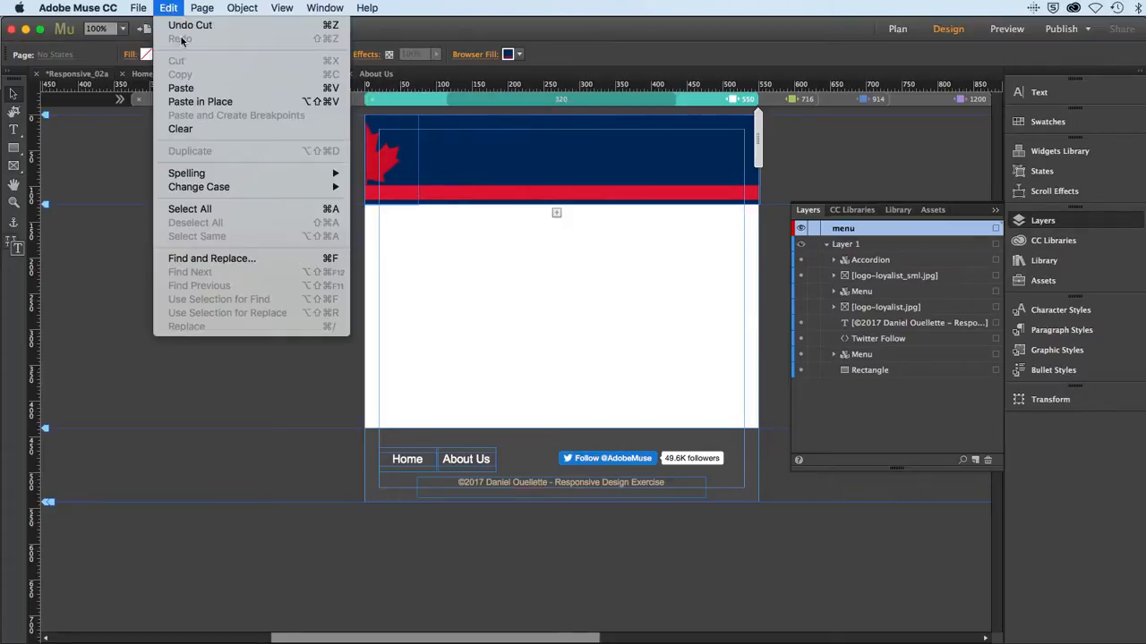
click(193, 101)
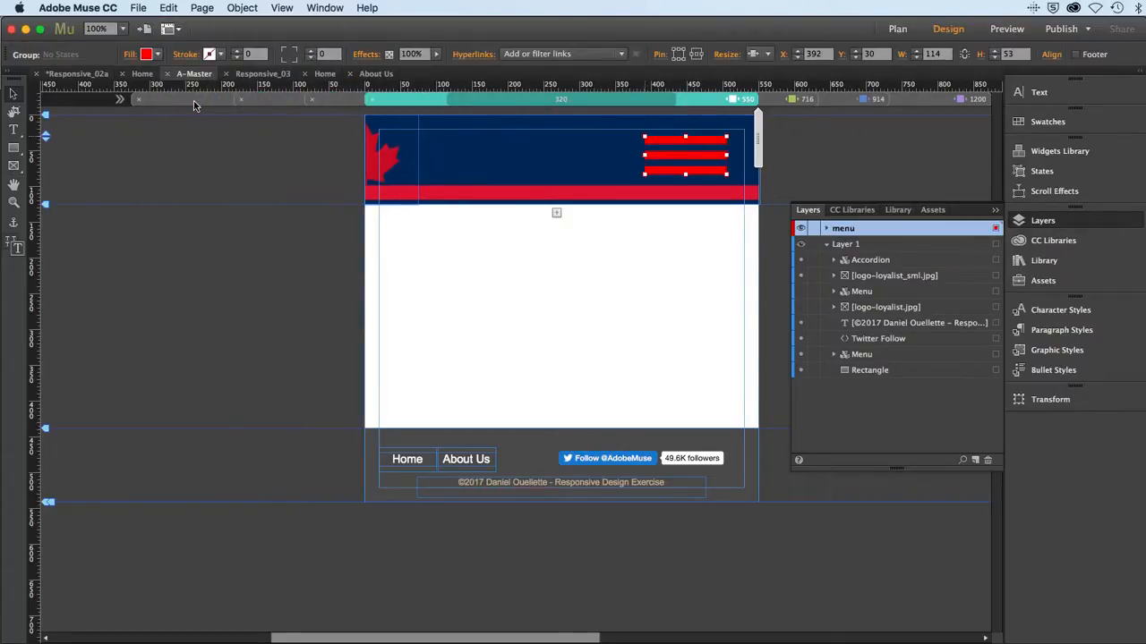
click(447, 280)
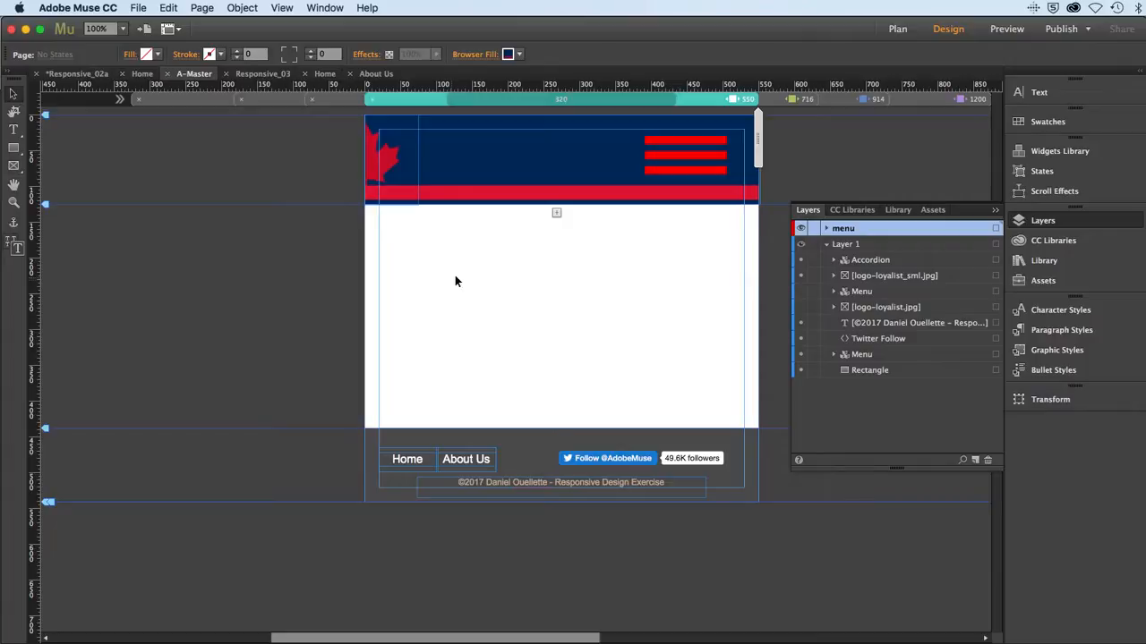
Move the Accordion widget from Layer 1 into the menu layer, above the three-bar group
click(543, 185)
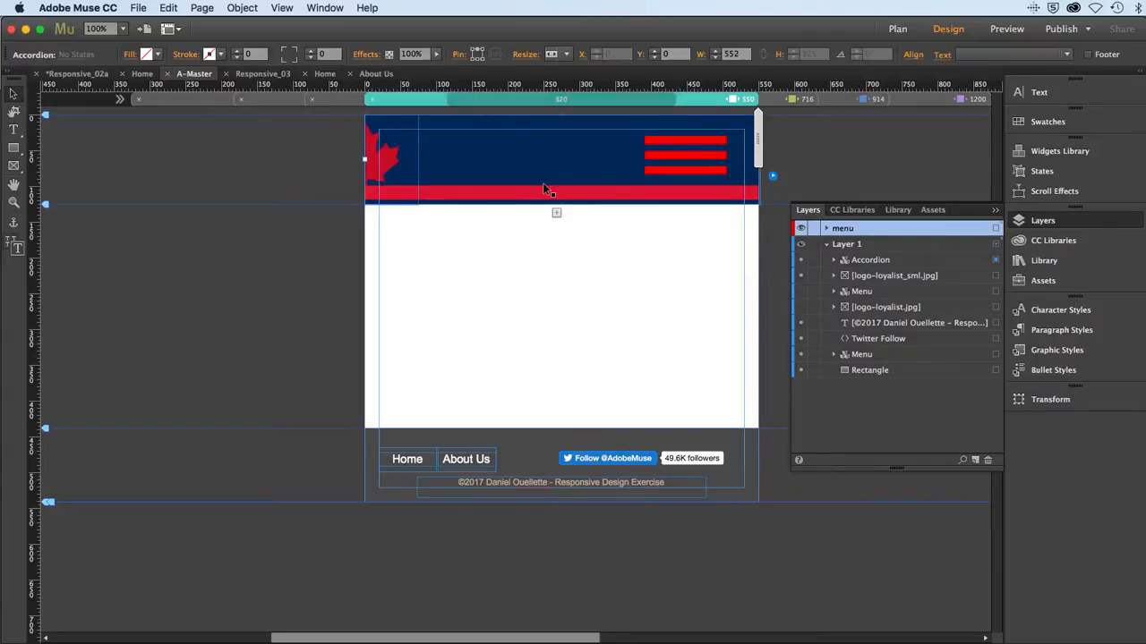
click(877, 261)
click(827, 229)
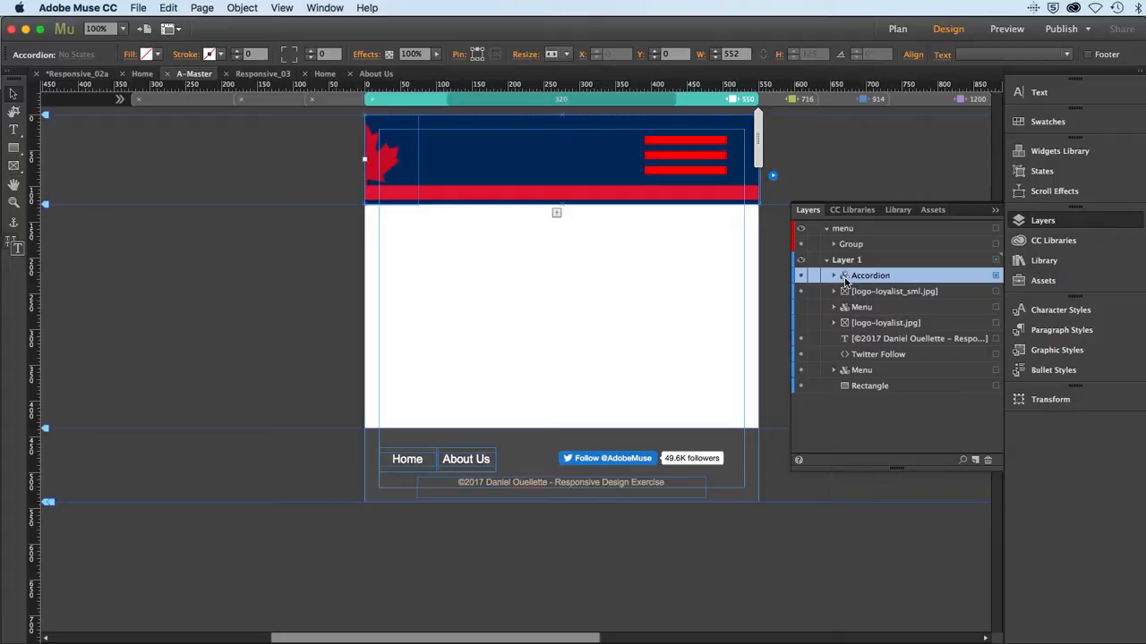
drag(845, 281, 843, 243)
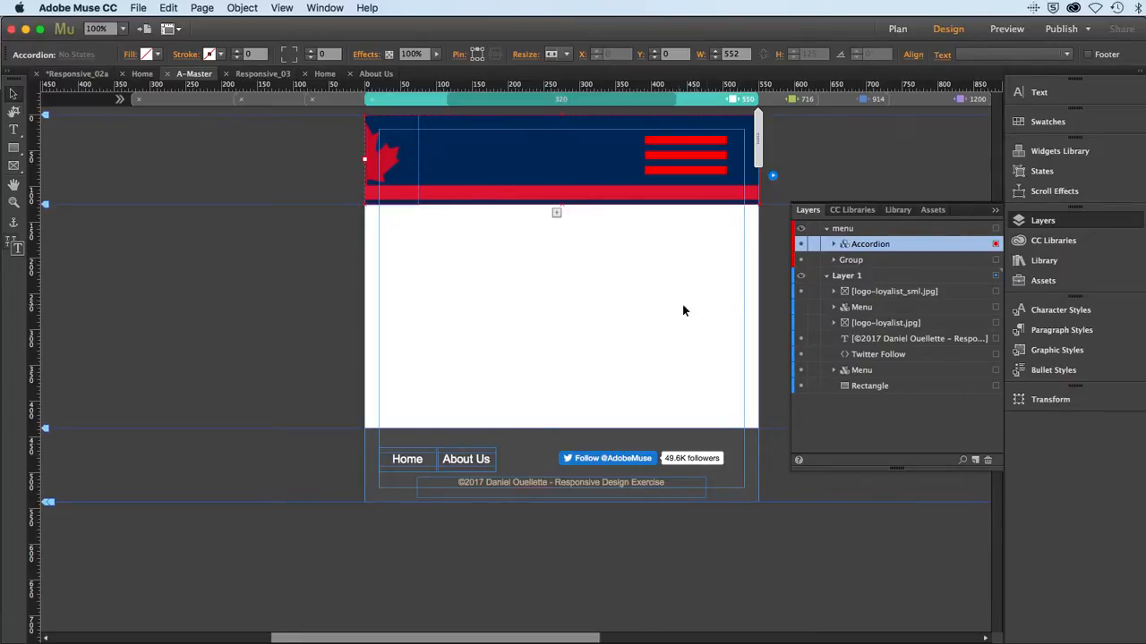
click(598, 315)
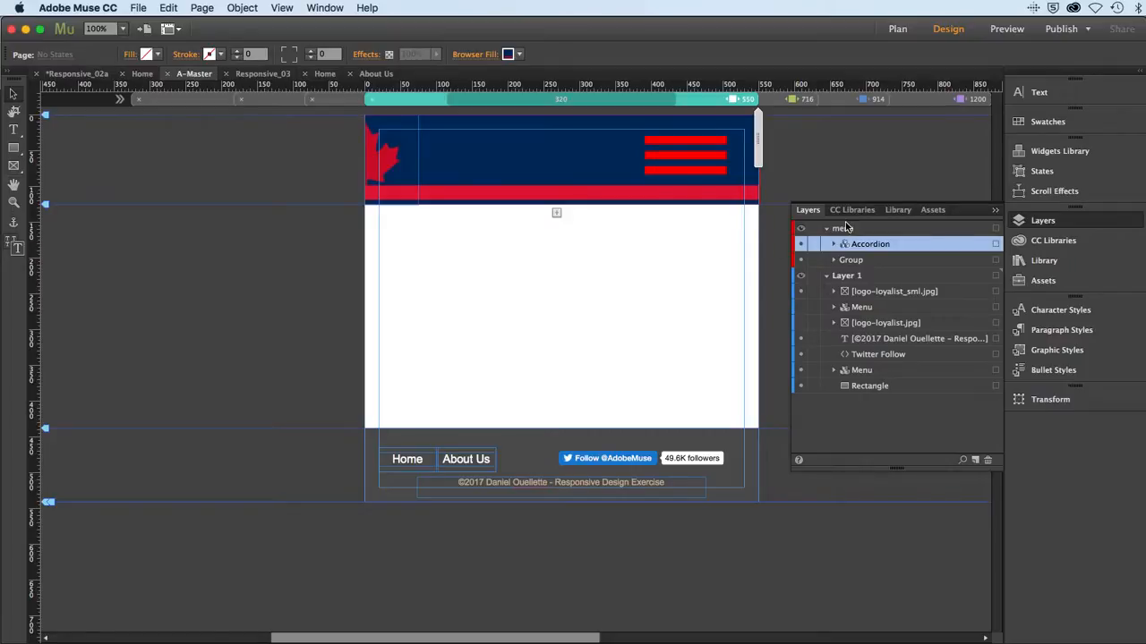
Fill the header's Accordion widget with the image MMenu.jpg from the Responsive project's logo_loyalist folder
click(395, 166)
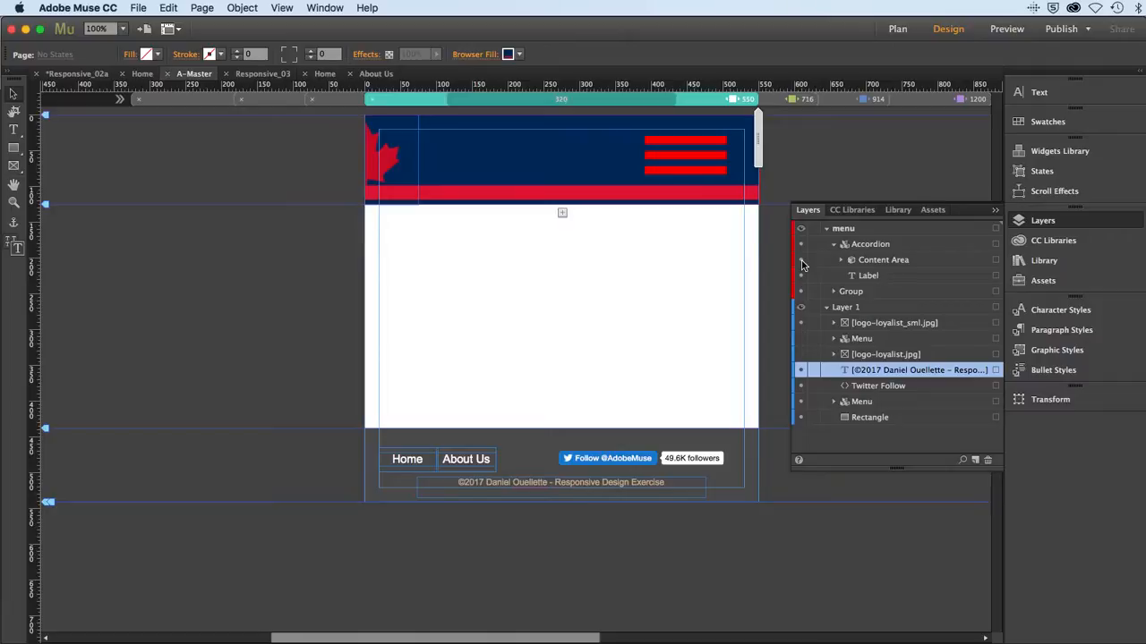
click(390, 161)
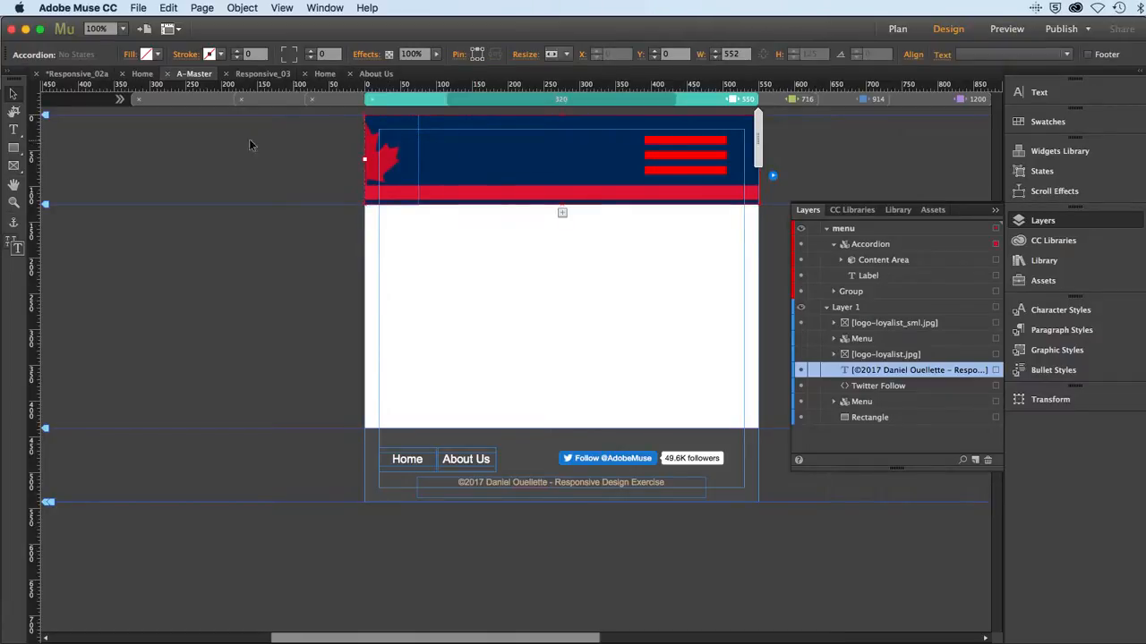
click(129, 55)
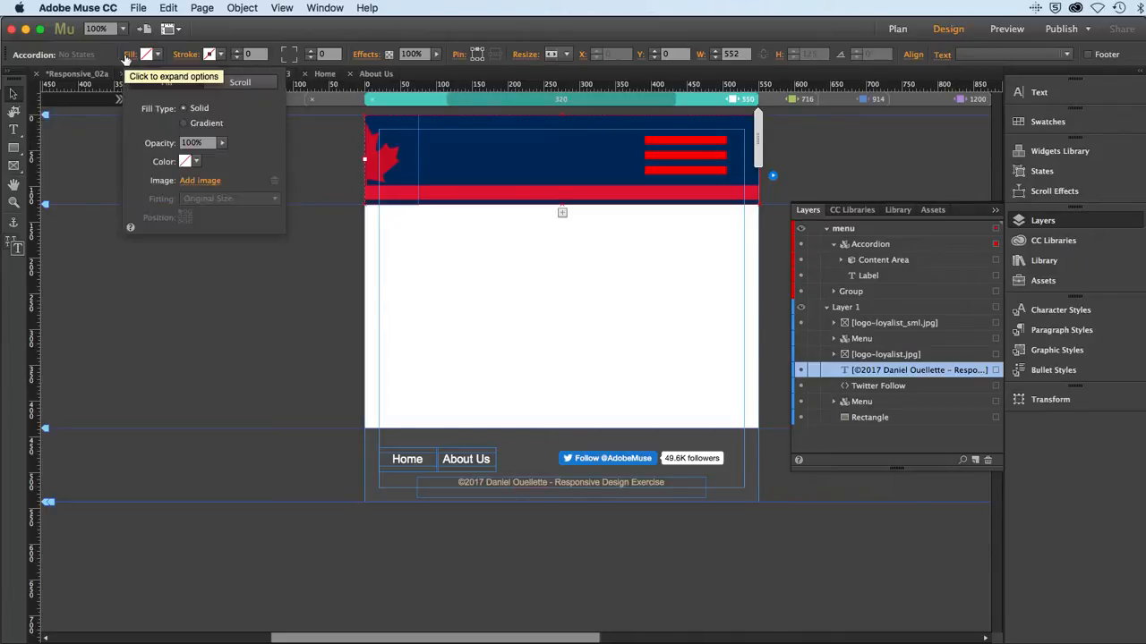
click(199, 181)
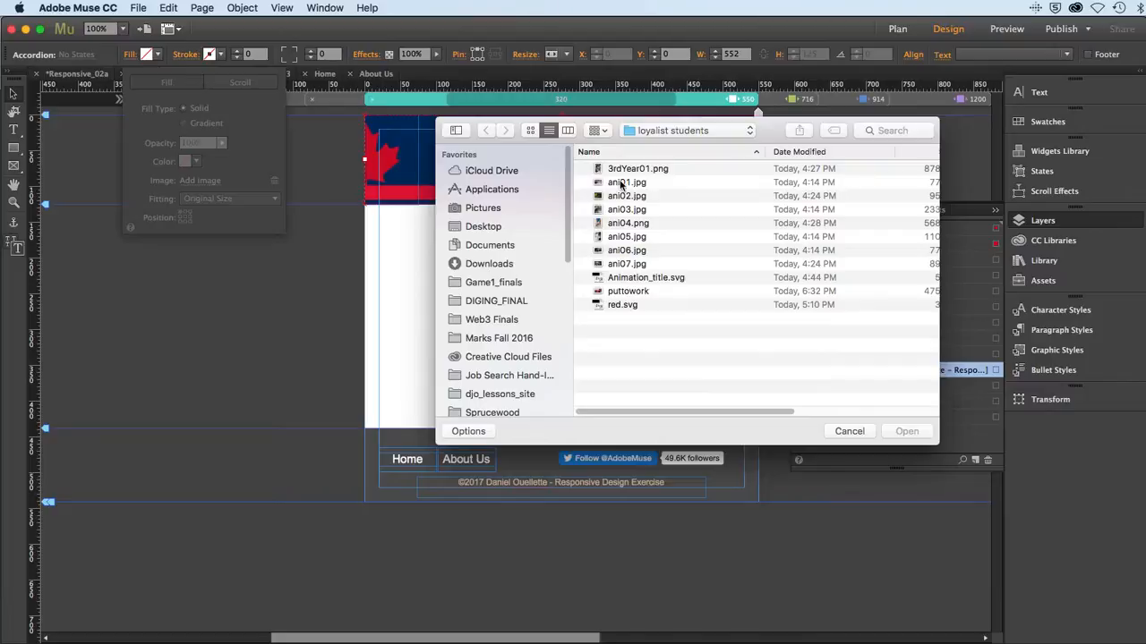
click(641, 132)
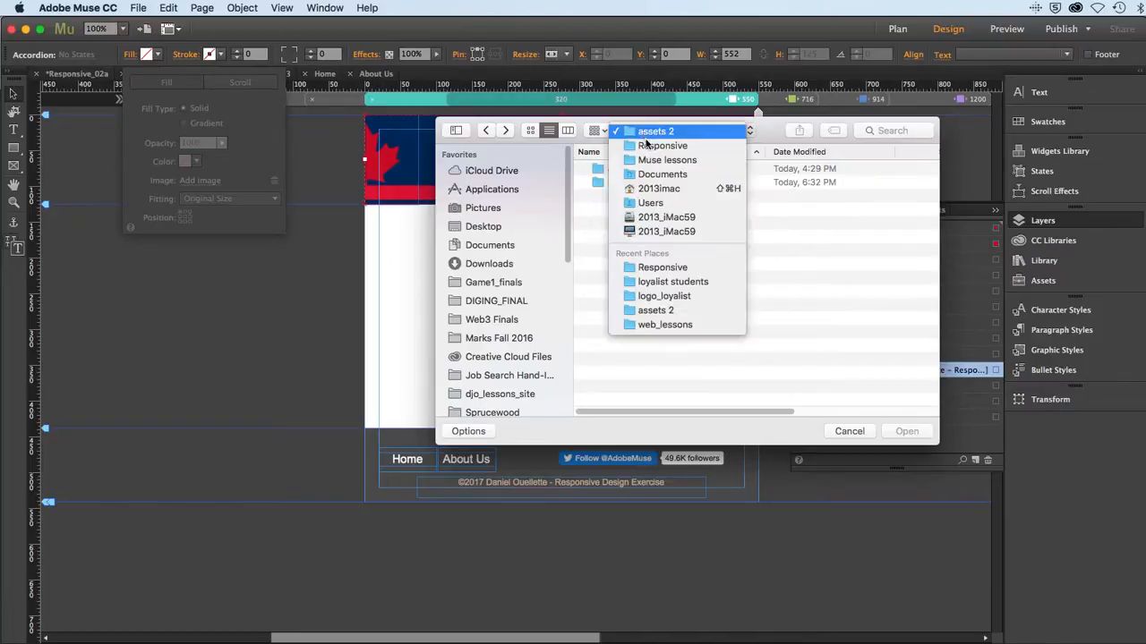
click(658, 268)
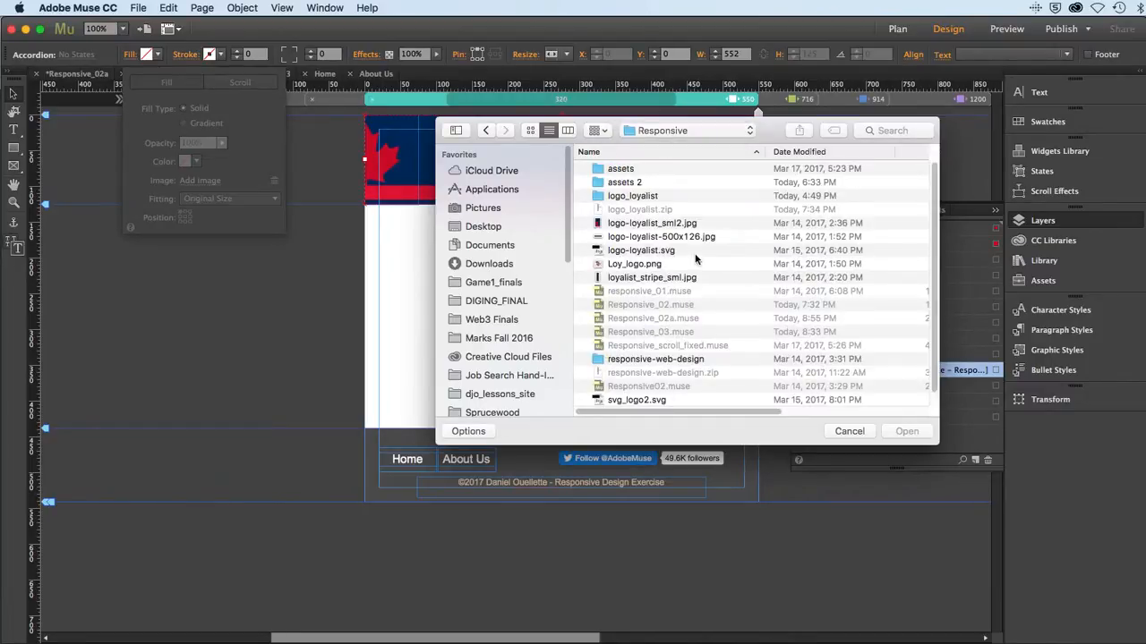
double_click(638, 196)
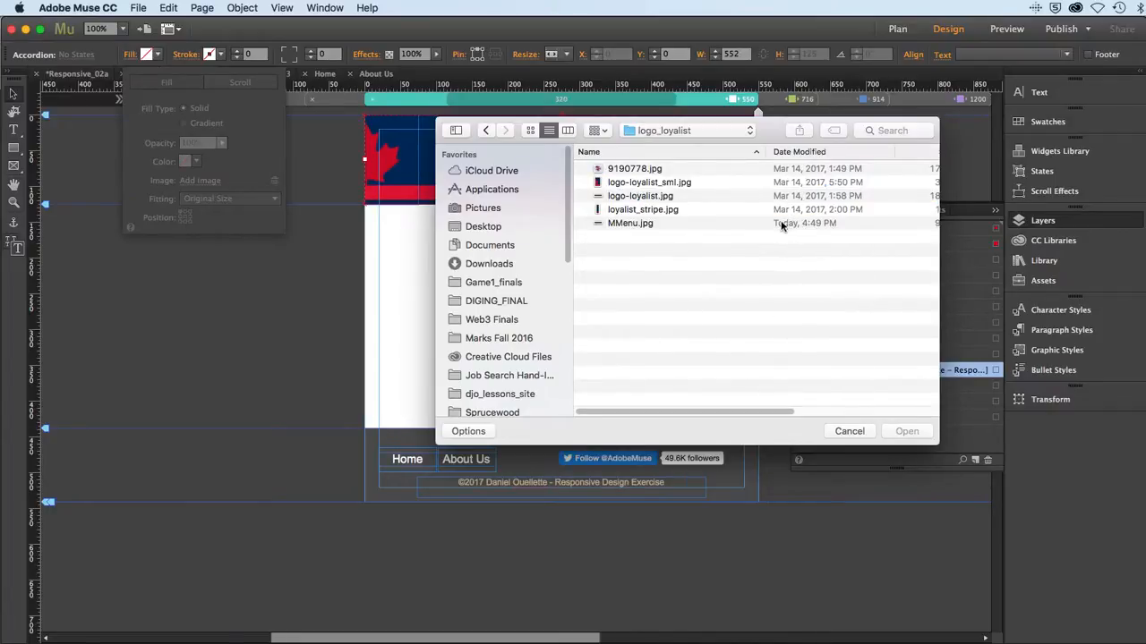
click(645, 224)
click(907, 431)
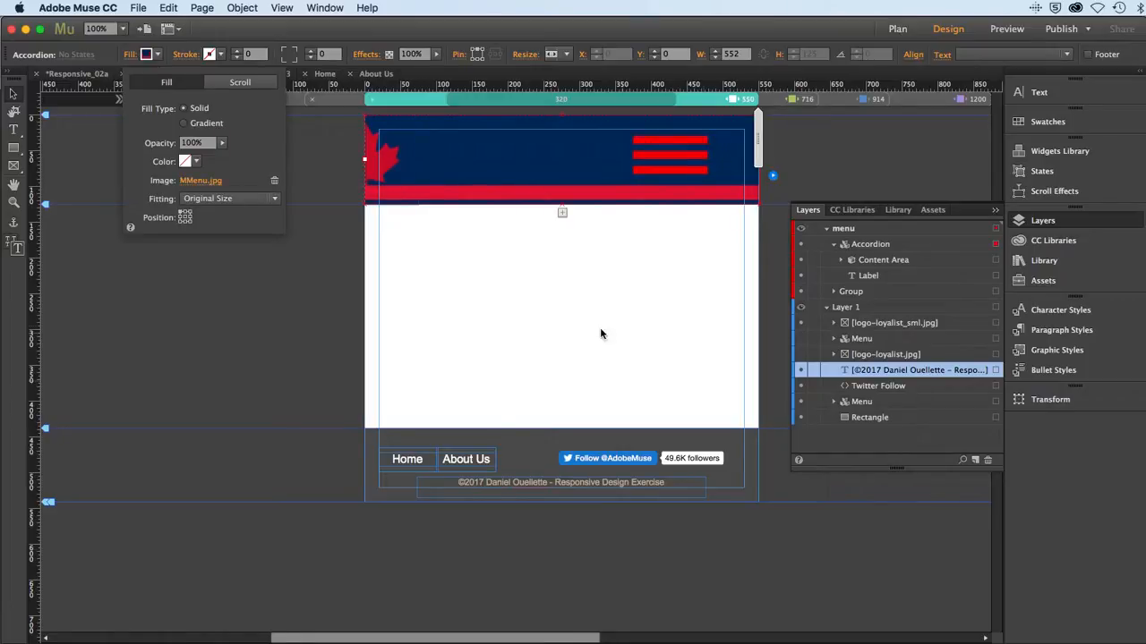
click(546, 279)
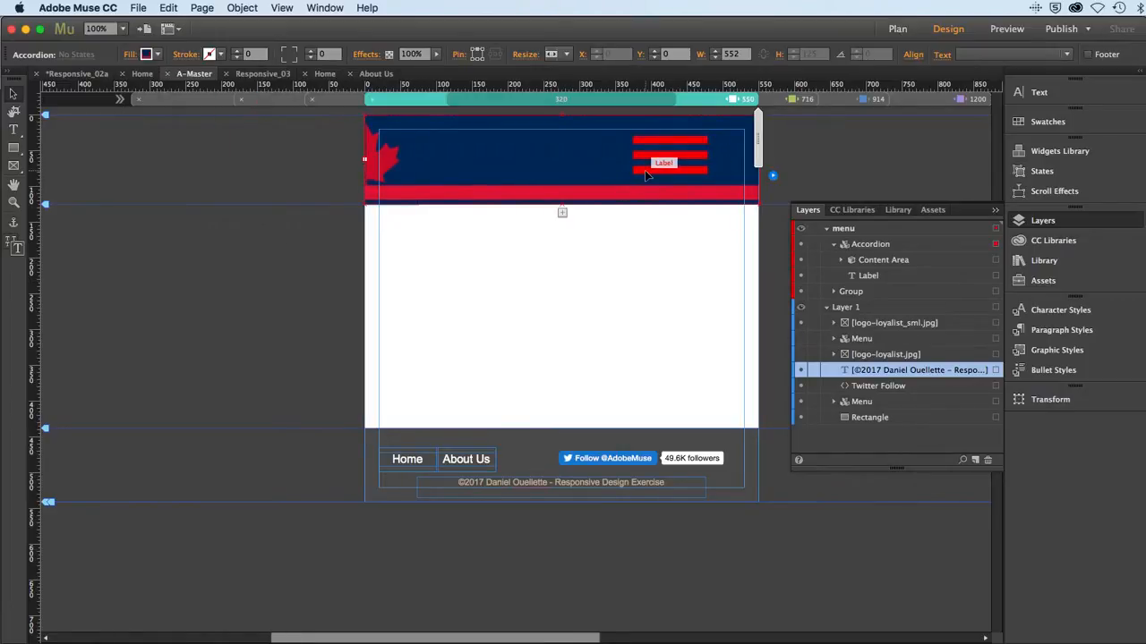
Delete the duplicate red three-bar group from the menu layer, keeping the image-filled Accordion widget
click(995, 292)
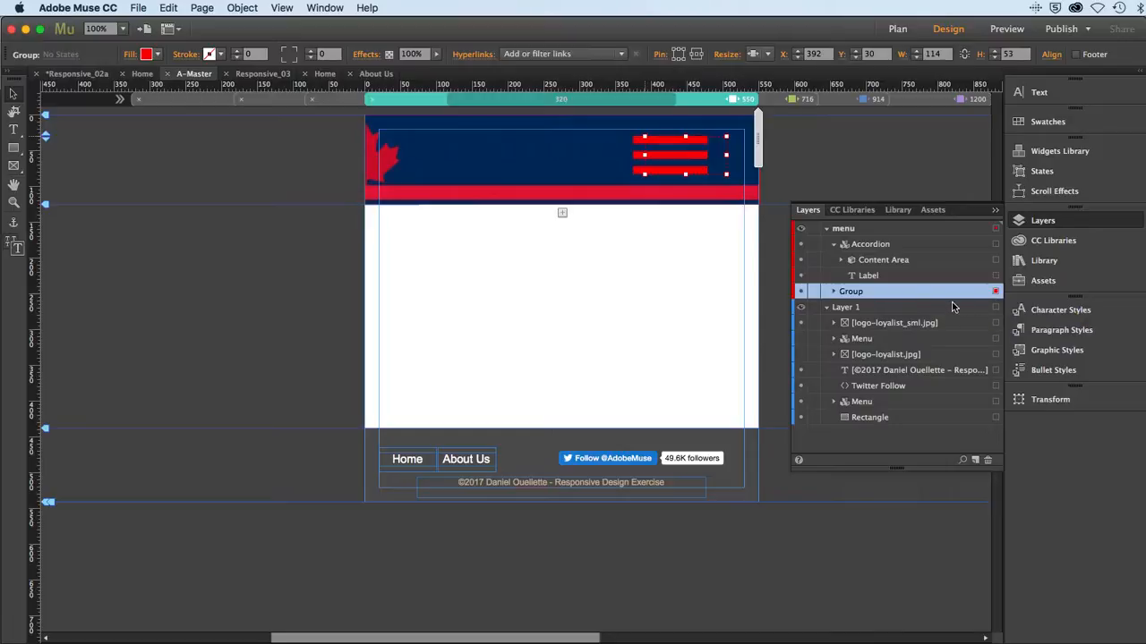
key(Delete)
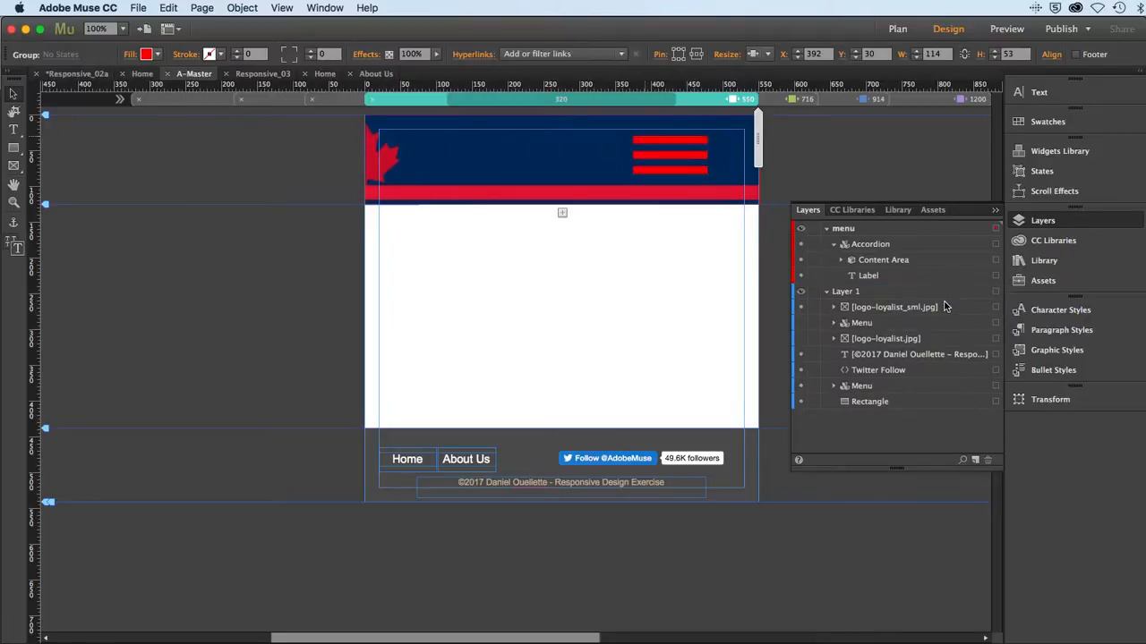
click(662, 163)
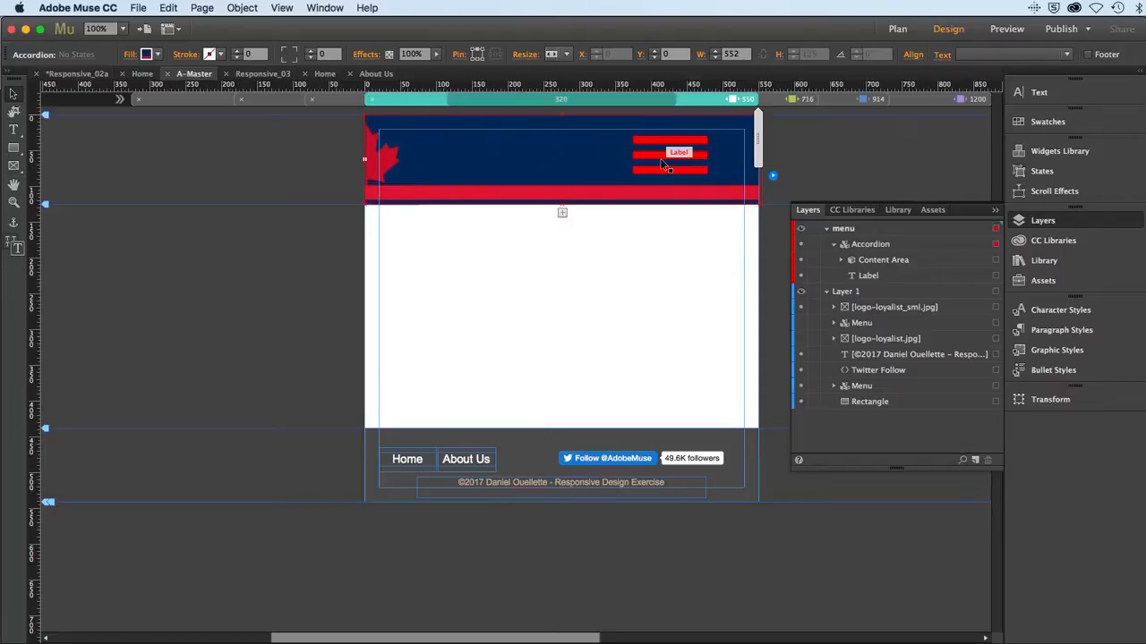
click(316, 185)
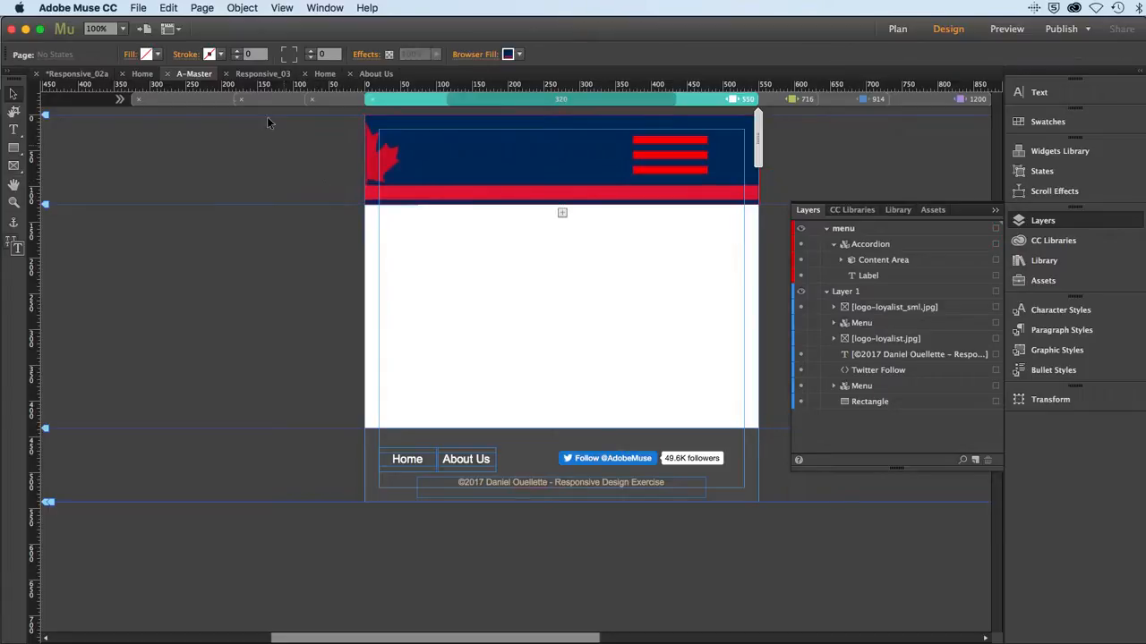
Preview the whole site in the browser and enlarge the preview window until the footer fits
click(139, 9)
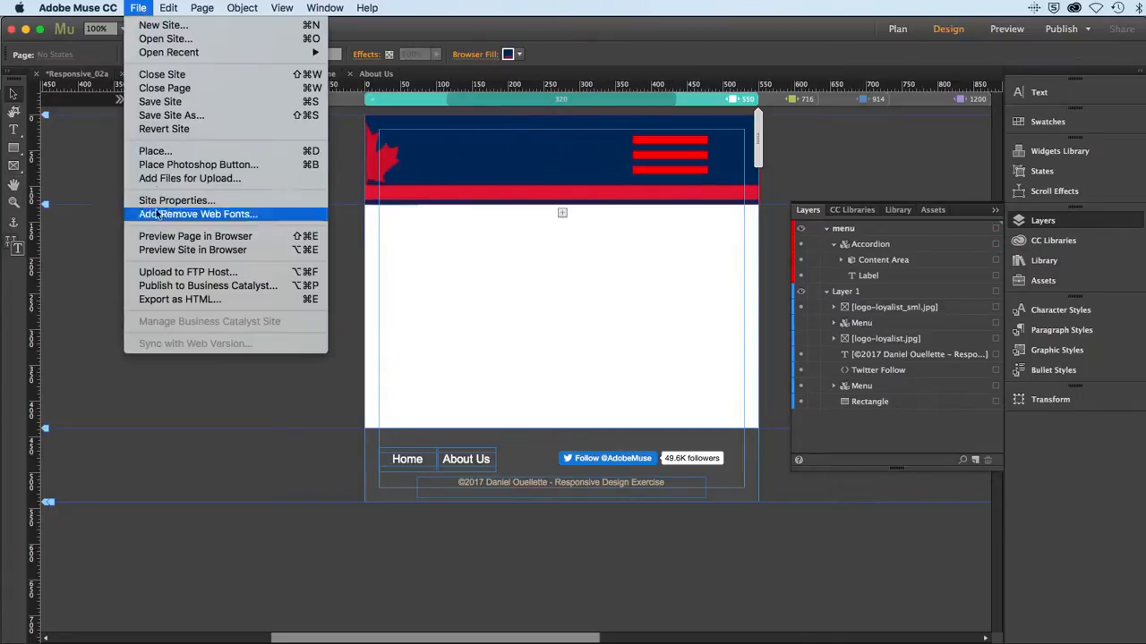
click(157, 250)
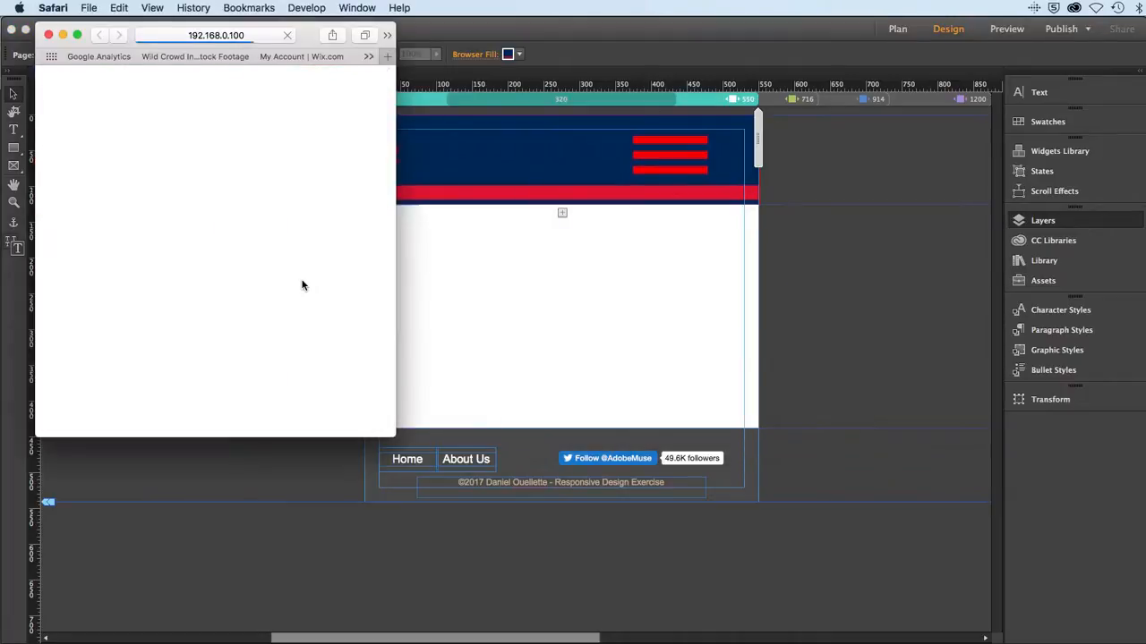
drag(286, 437, 285, 518)
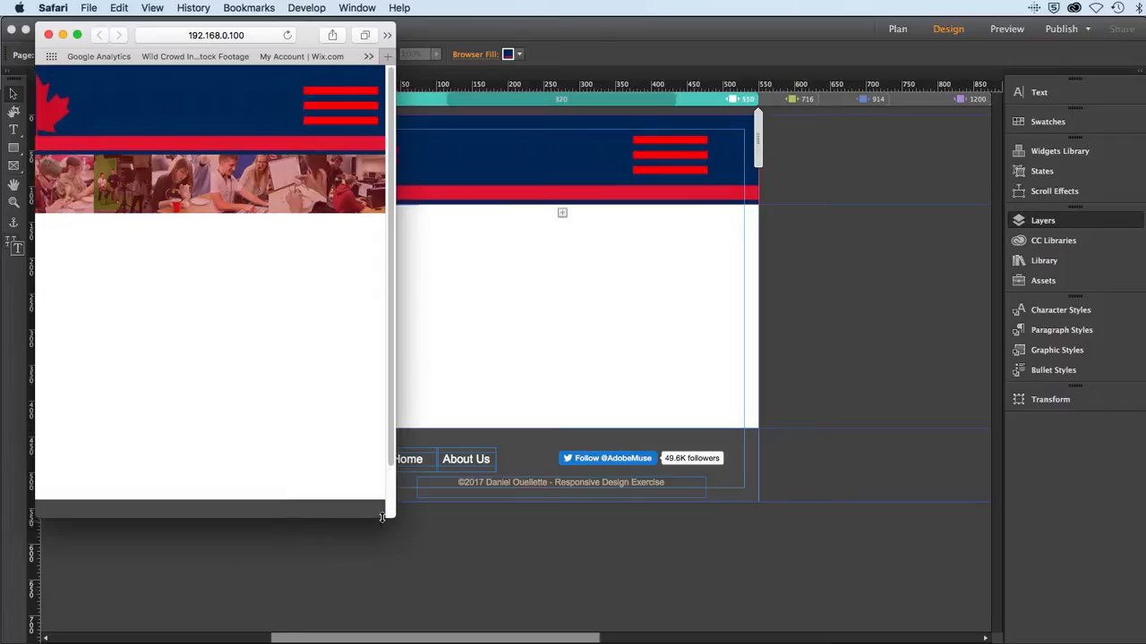
drag(394, 517, 395, 599)
Test the three-bar menu in the preview by expanding and collapsing it several times
click(311, 120)
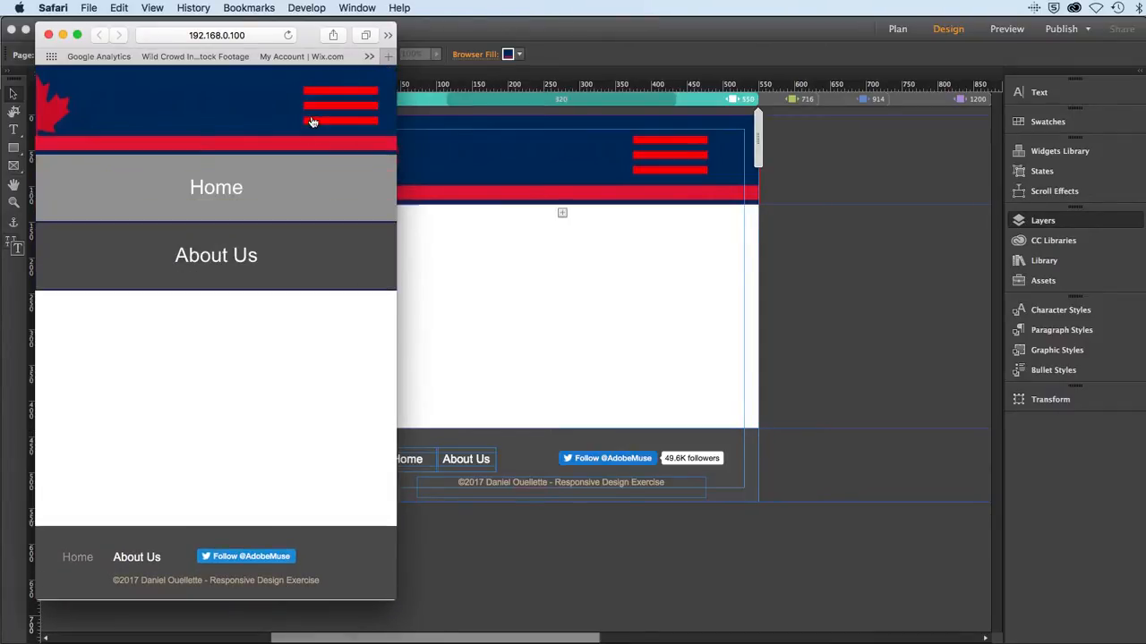
click(312, 121)
click(313, 121)
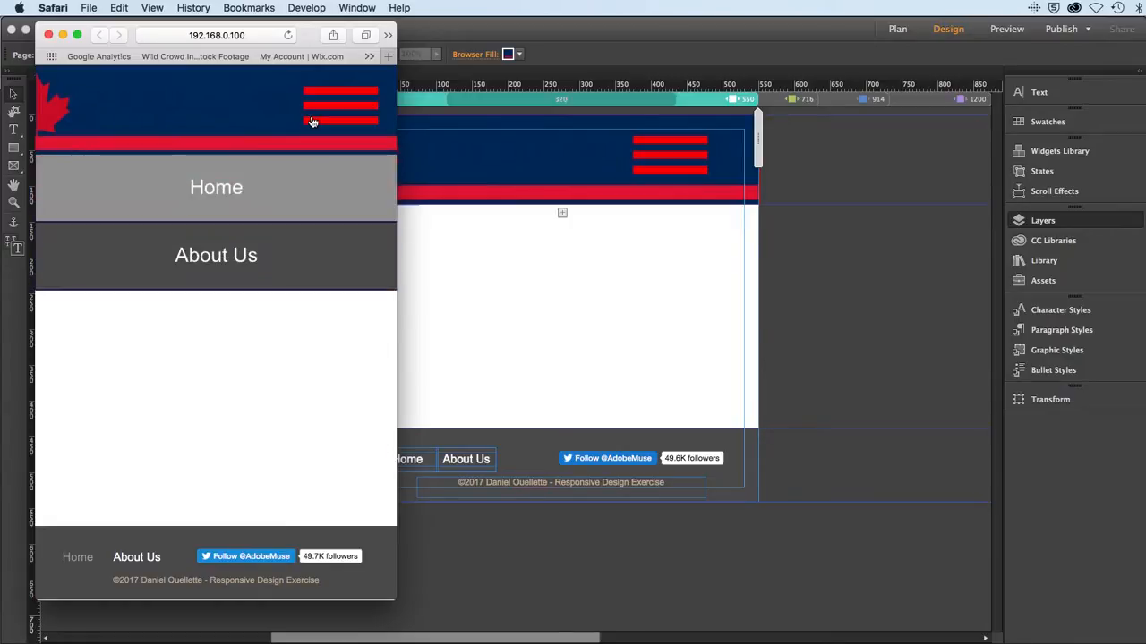
click(313, 121)
click(312, 121)
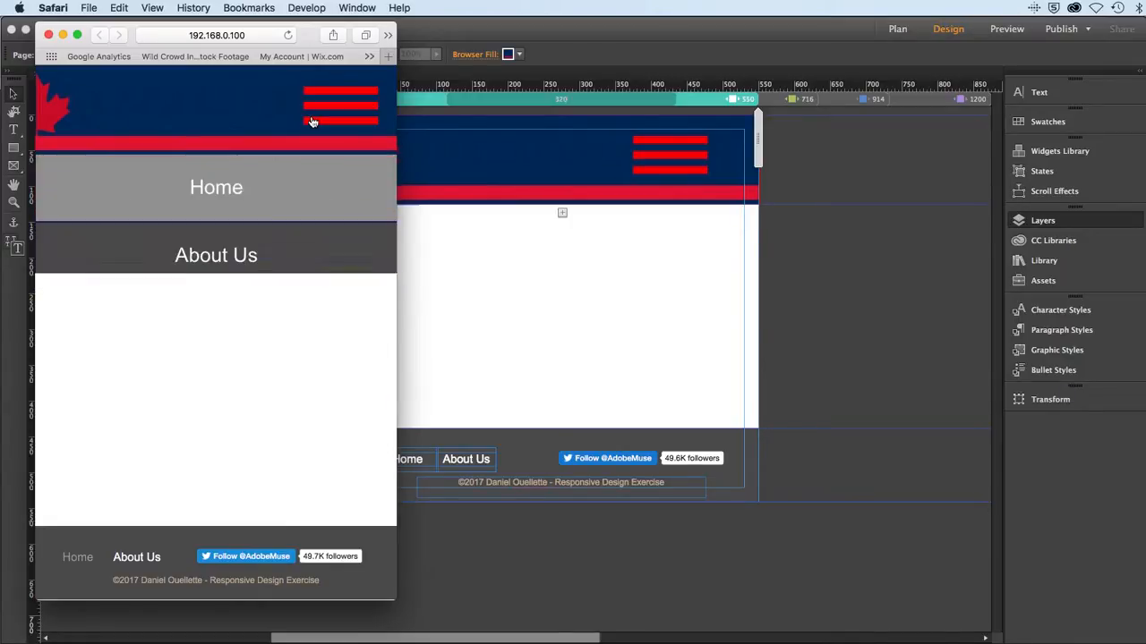
click(312, 121)
click(312, 121)
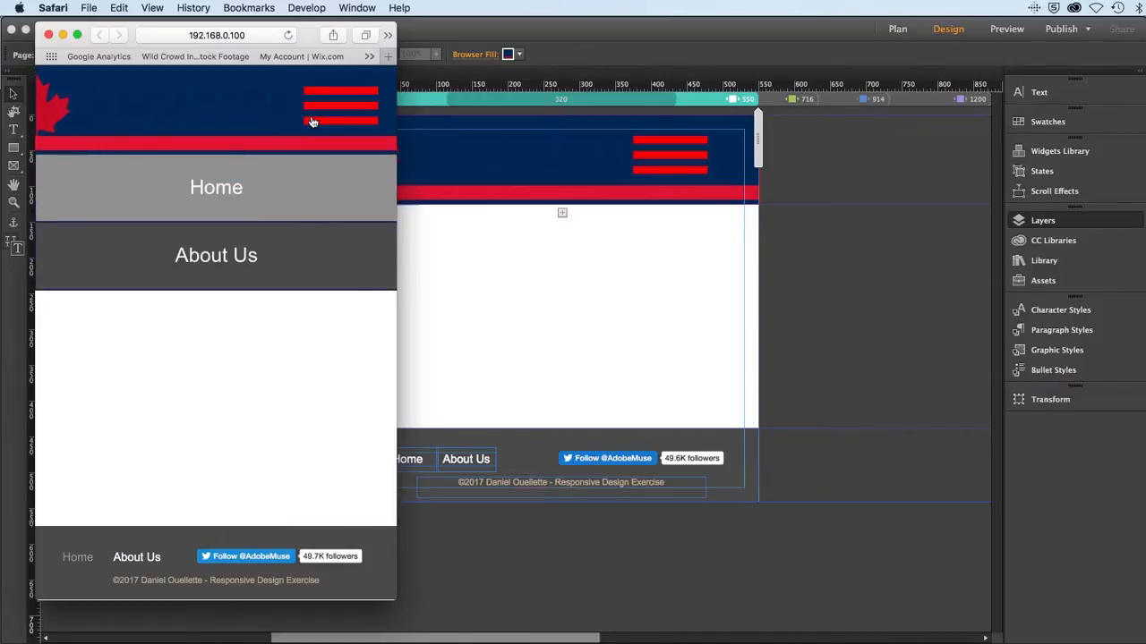
click(313, 121)
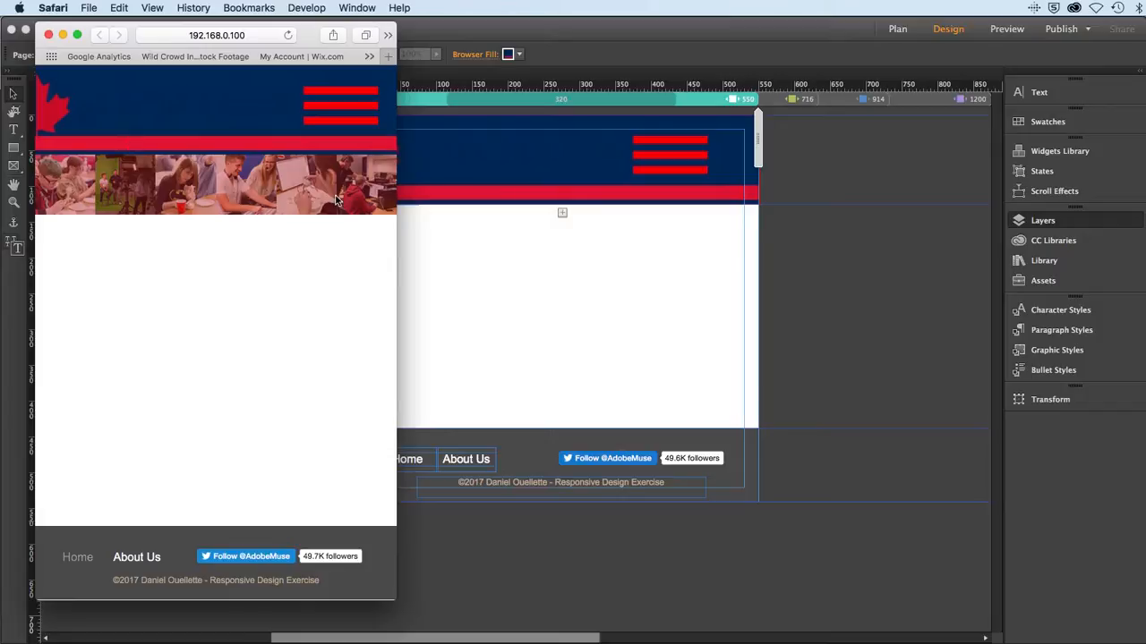
Resize the preview window and check that the mobile menu still opens and closes
drag(397, 597, 305, 524)
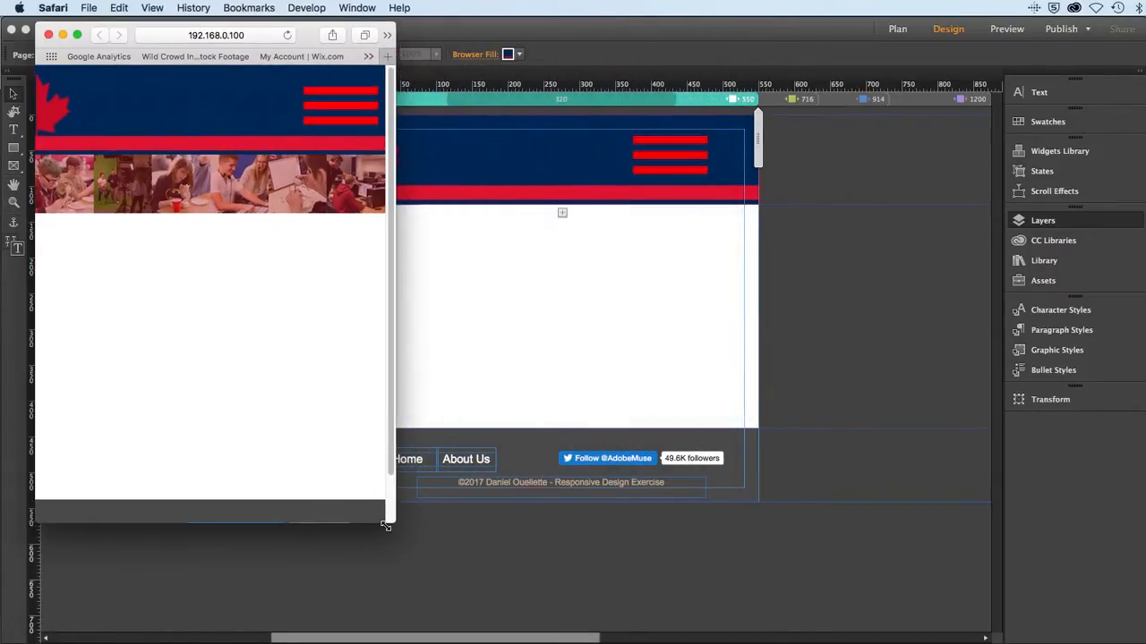
drag(388, 524, 399, 592)
click(311, 106)
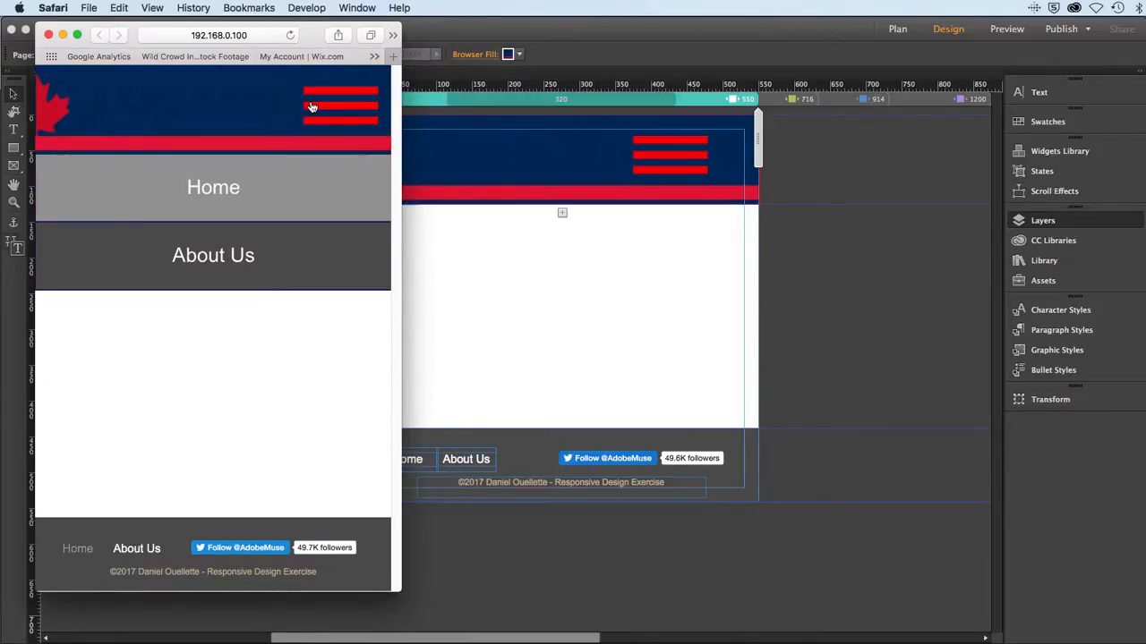
click(311, 106)
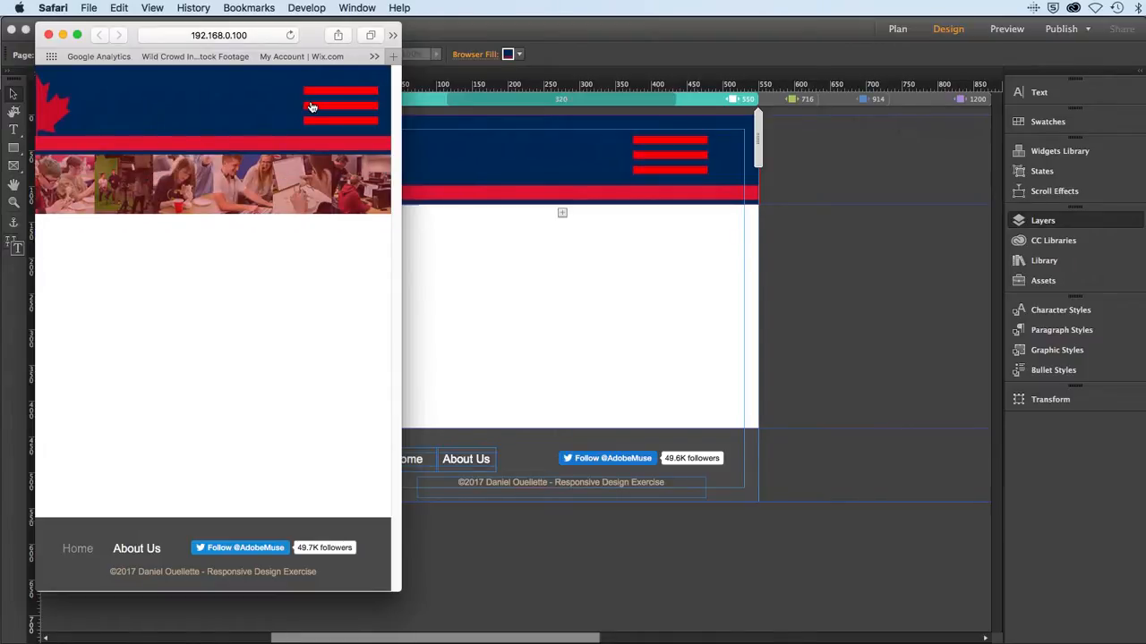
Switch back to Adobe Muse, close the A-Master page and open the Home page from the site plan
click(786, 289)
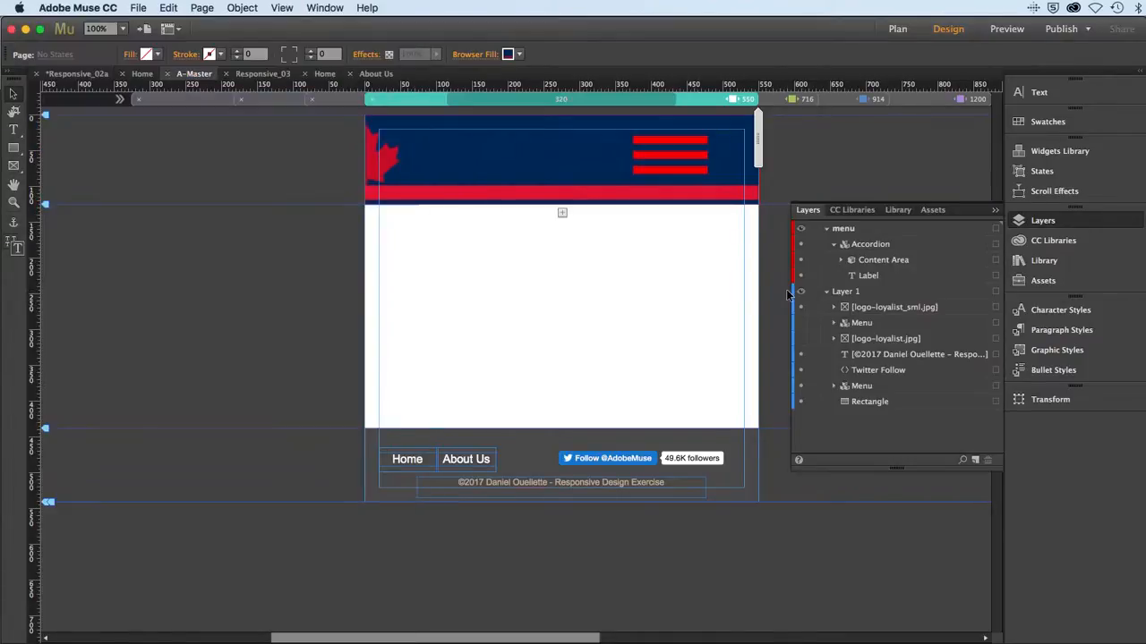
click(1026, 224)
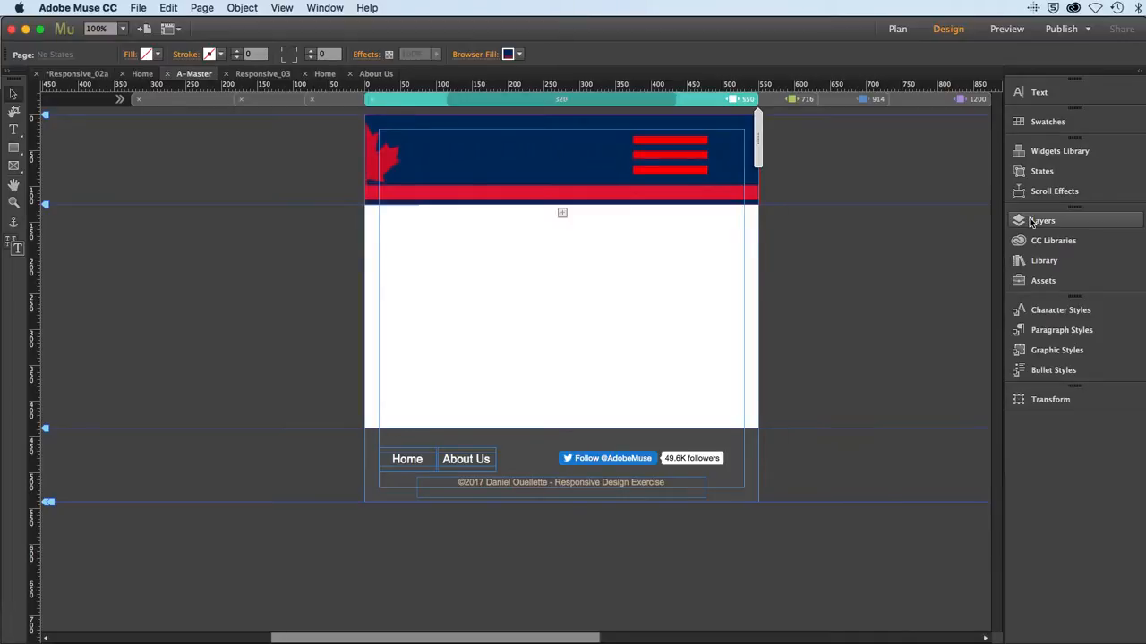
click(168, 76)
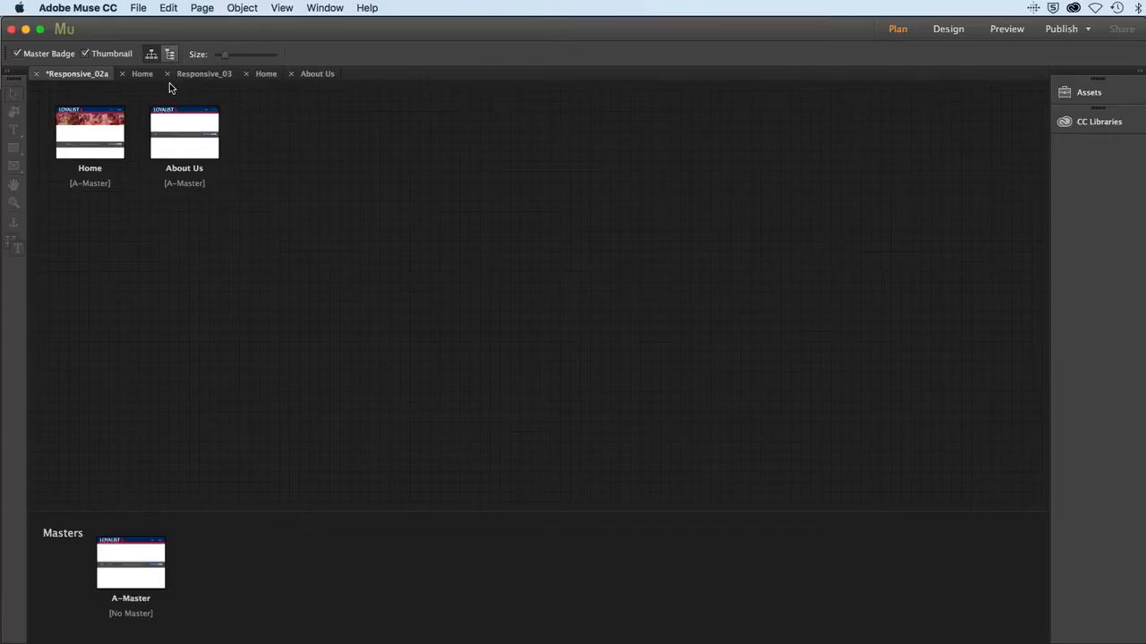
double_click(100, 145)
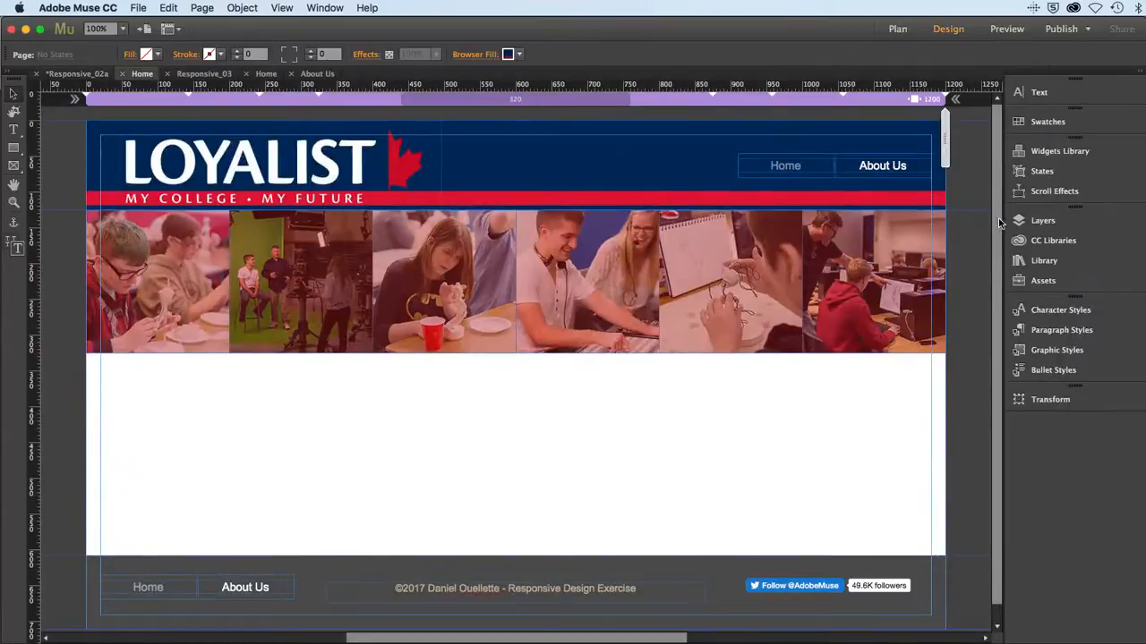
Make Layer 1 the active layer on the Home page and leave all objects deselected
click(1031, 223)
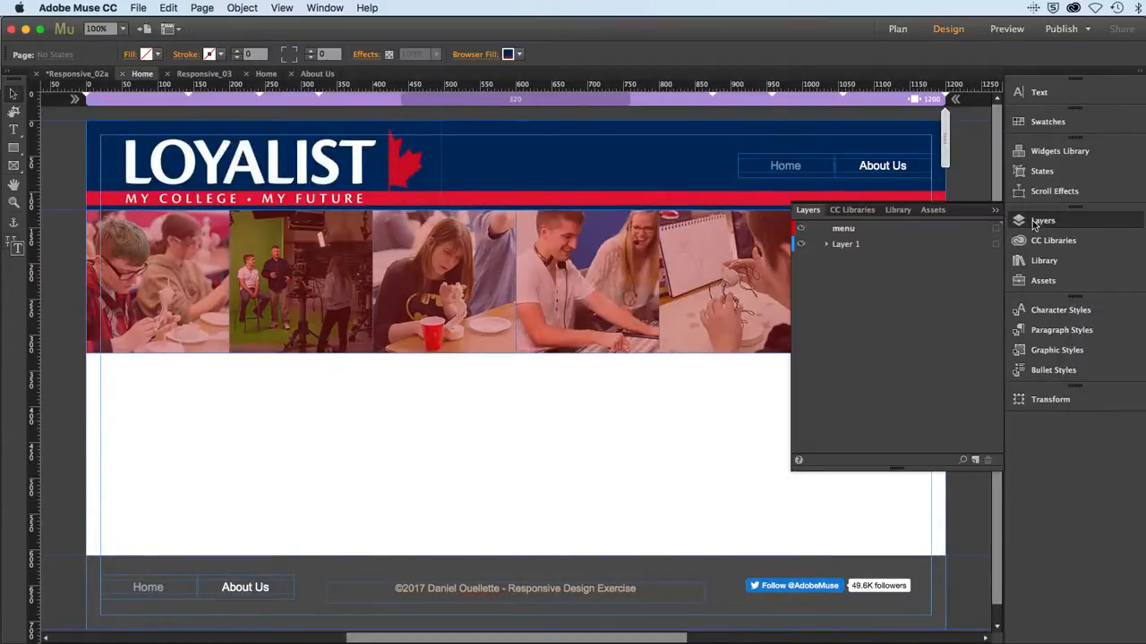
click(951, 245)
click(993, 246)
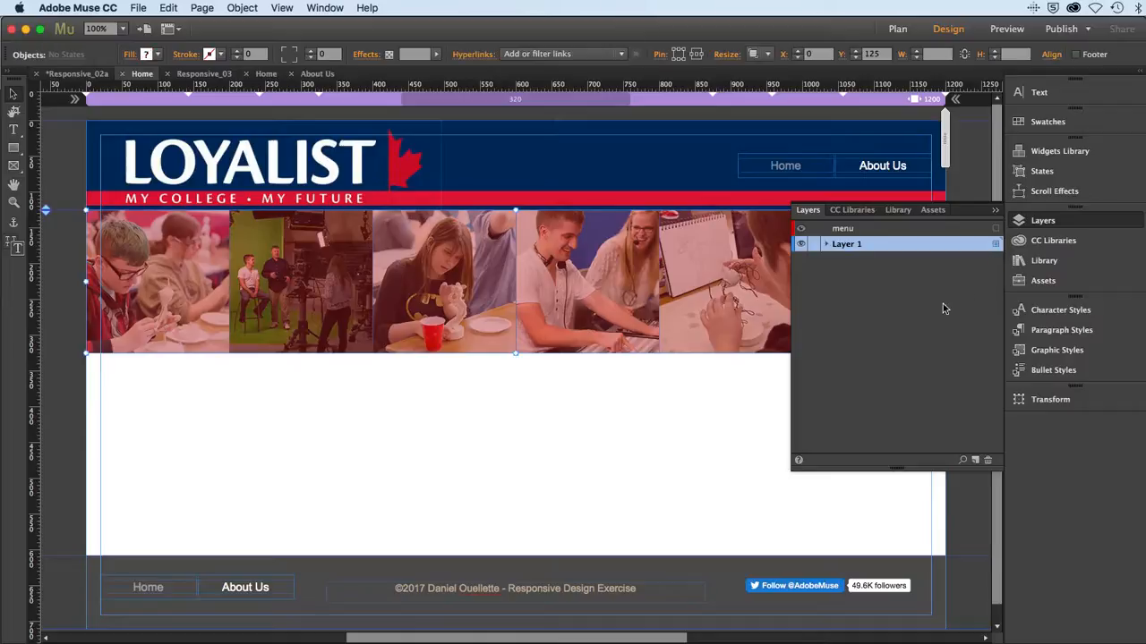
click(279, 498)
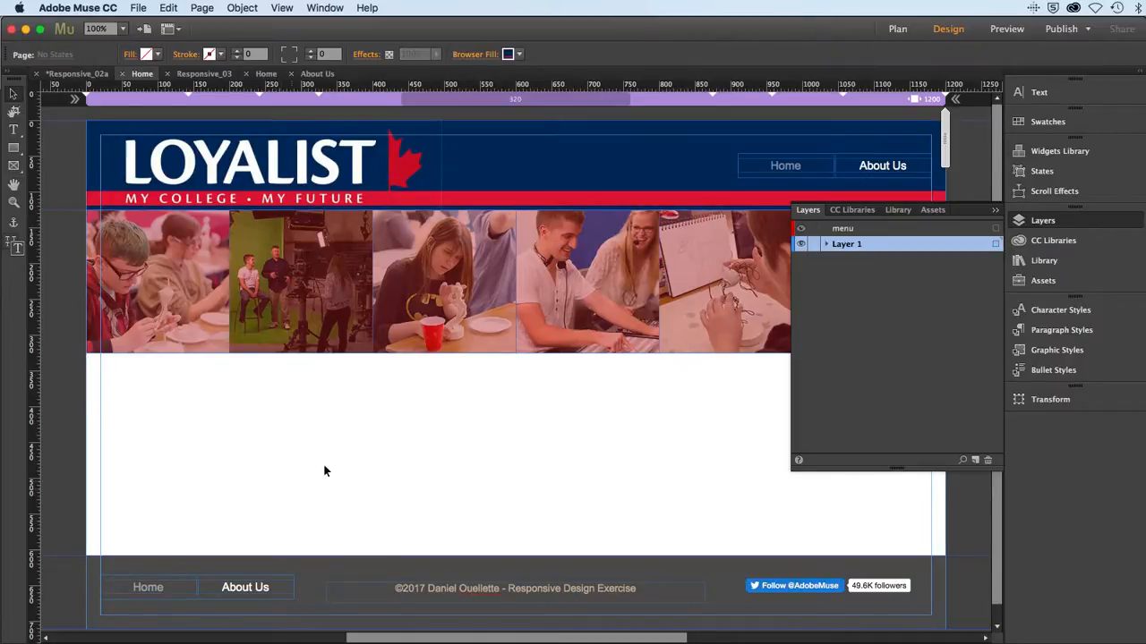
click(1019, 224)
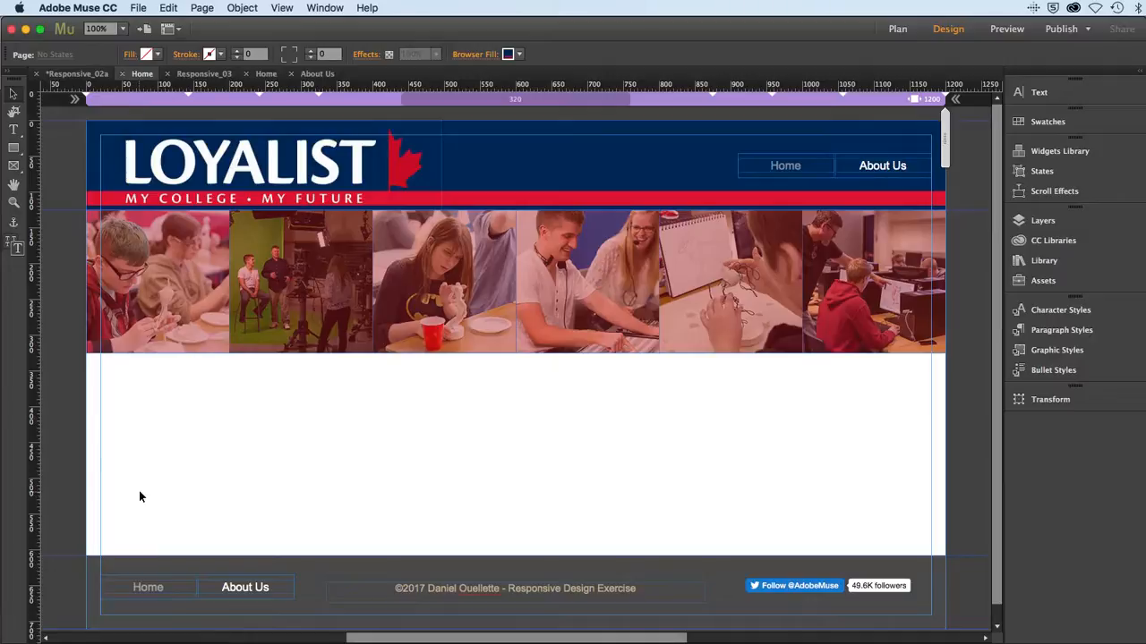
Lengthen the Home page and draw two image frames below the banner: a wide one about 624 × 73 and a tall one about 347 × 466
scroll(139, 497, down, 1)
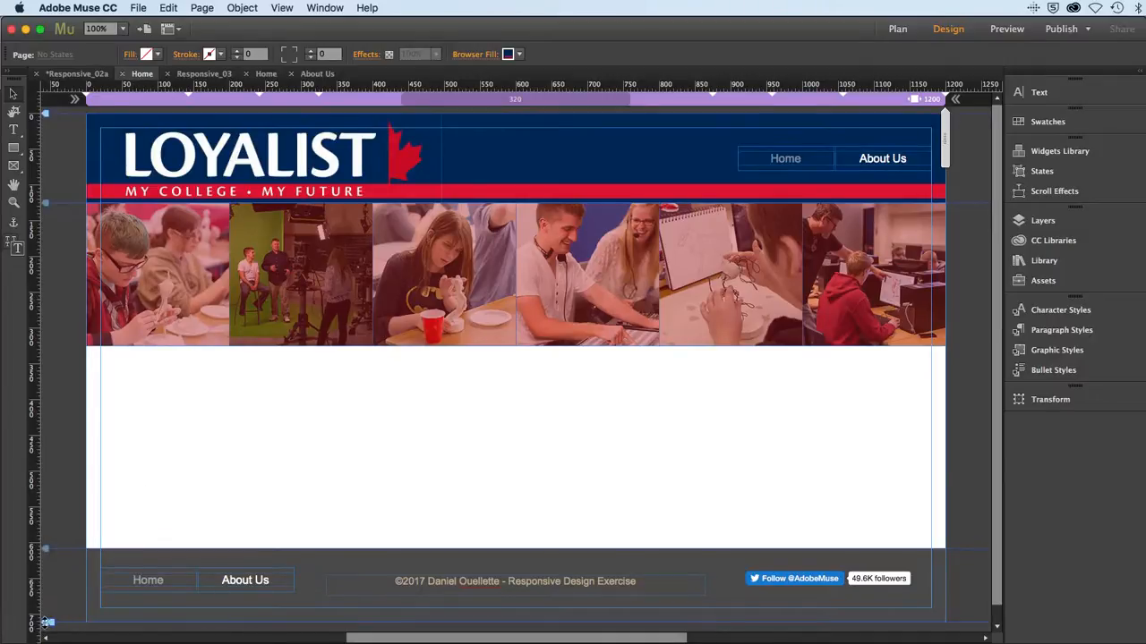
drag(44, 622, 45, 643)
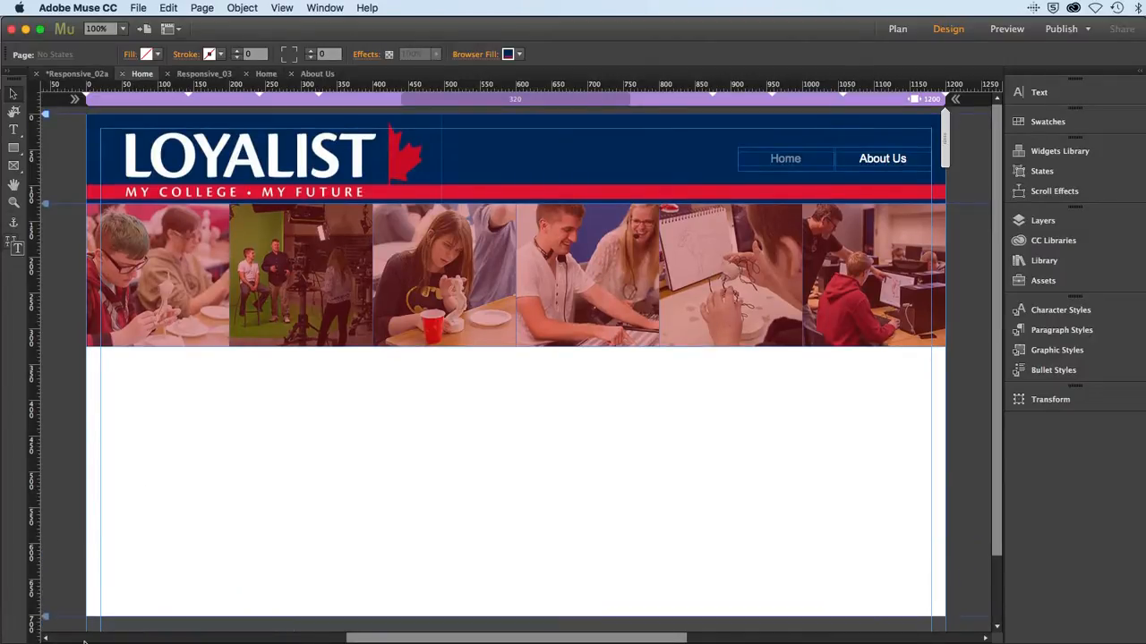
click(15, 168)
click(54, 184)
drag(159, 370, 607, 424)
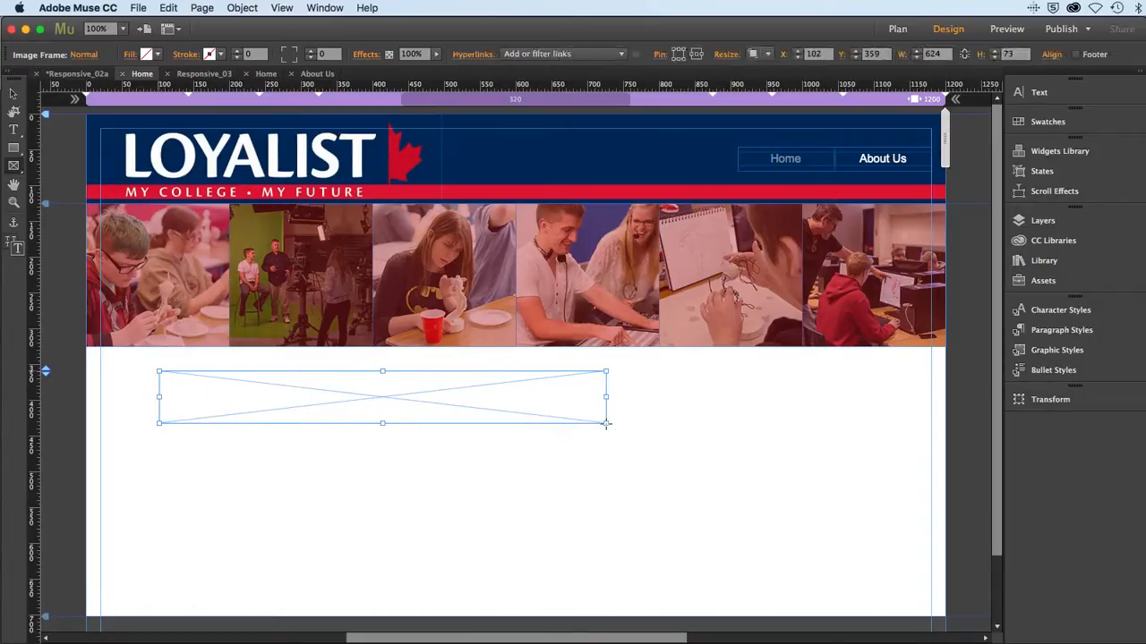
drag(642, 371, 890, 569)
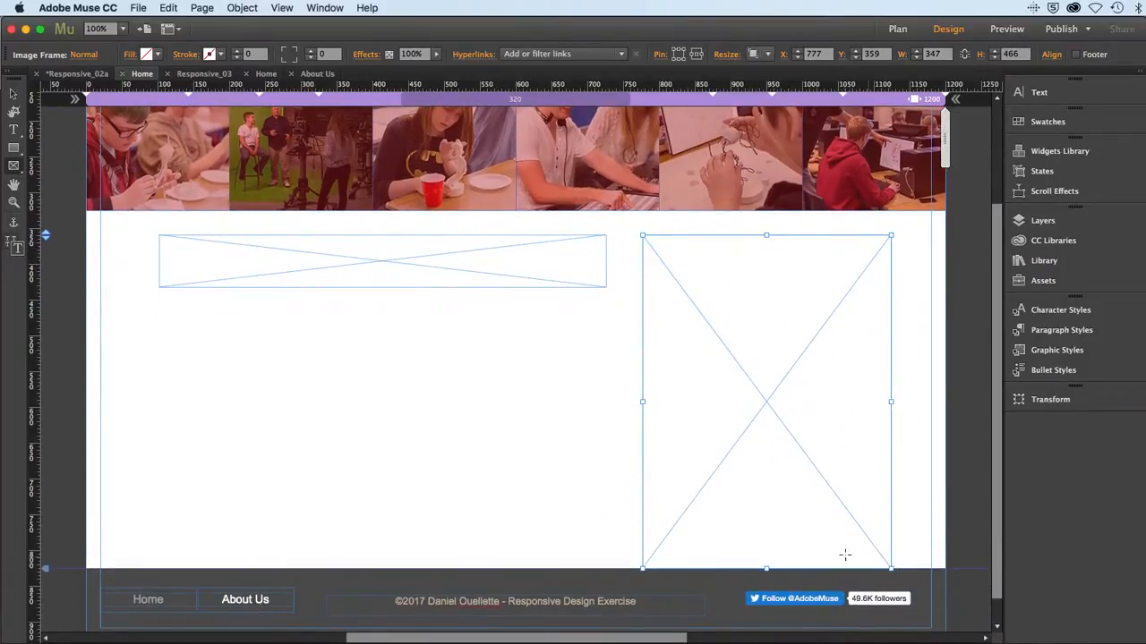
Move the bottom of the Home page further down to leave white space beneath the tall image frame
scroll(81, 516, down, 2)
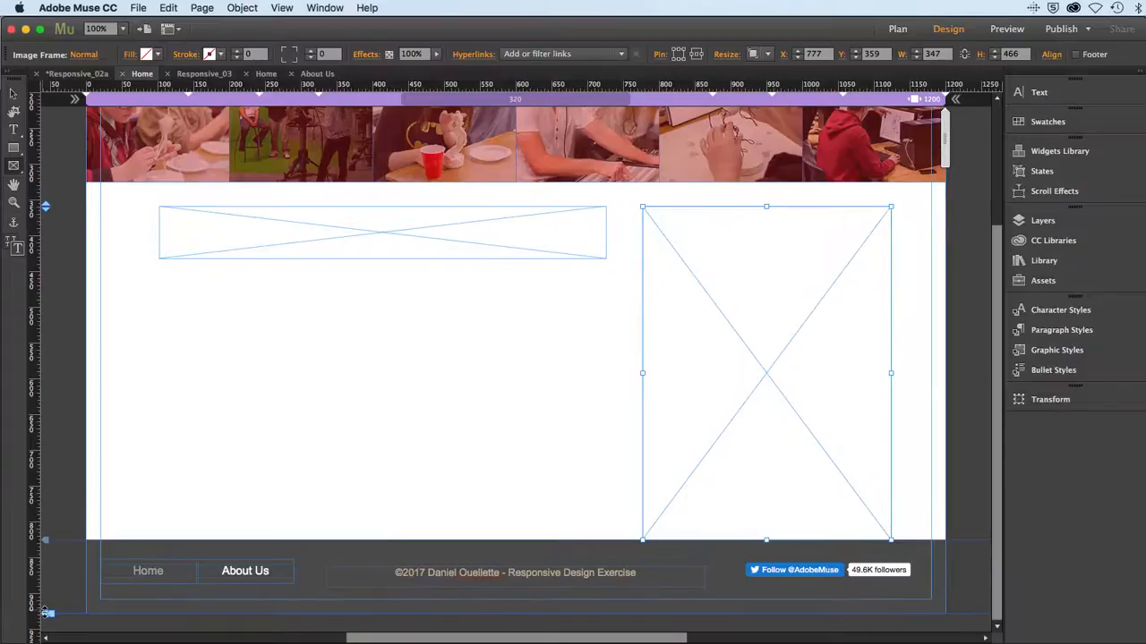
drag(47, 613, 51, 497)
scroll(212, 386, up, 4)
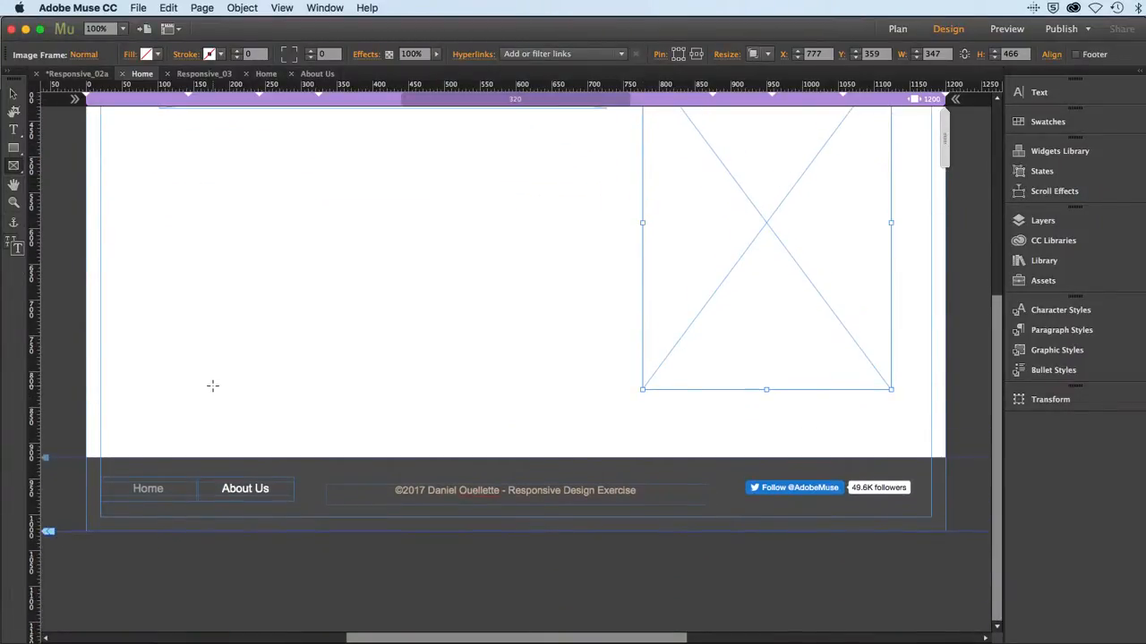
scroll(212, 386, up, 2)
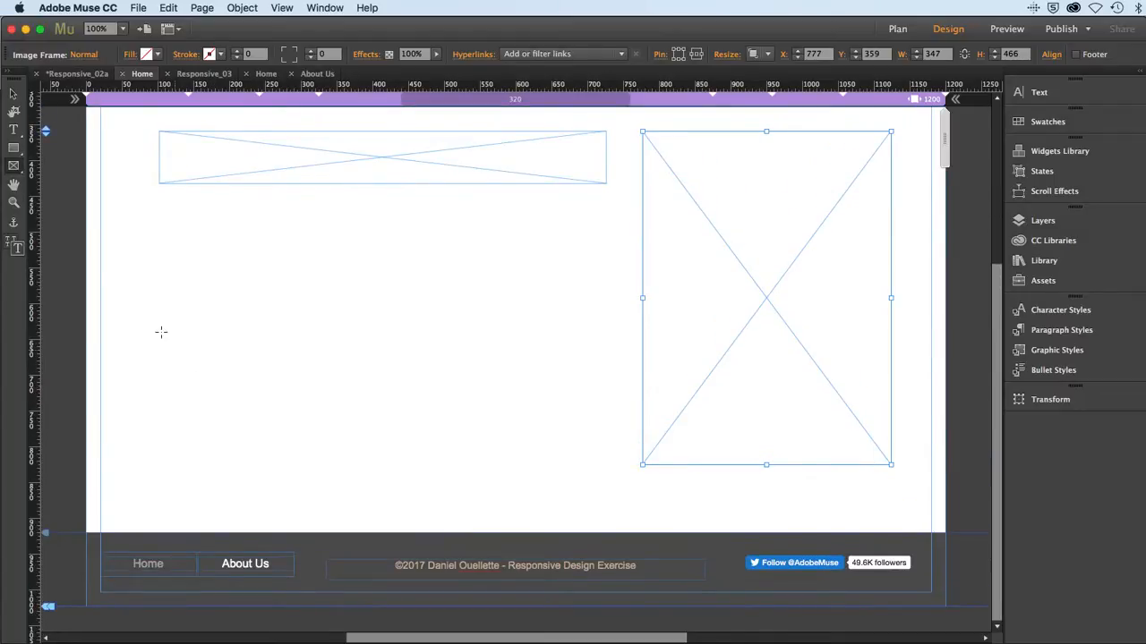
Draw three stacked text frames beneath the wide image frame: a shallow one, a deep one and a lower one about 618 × 61
click(14, 129)
drag(163, 210, 587, 238)
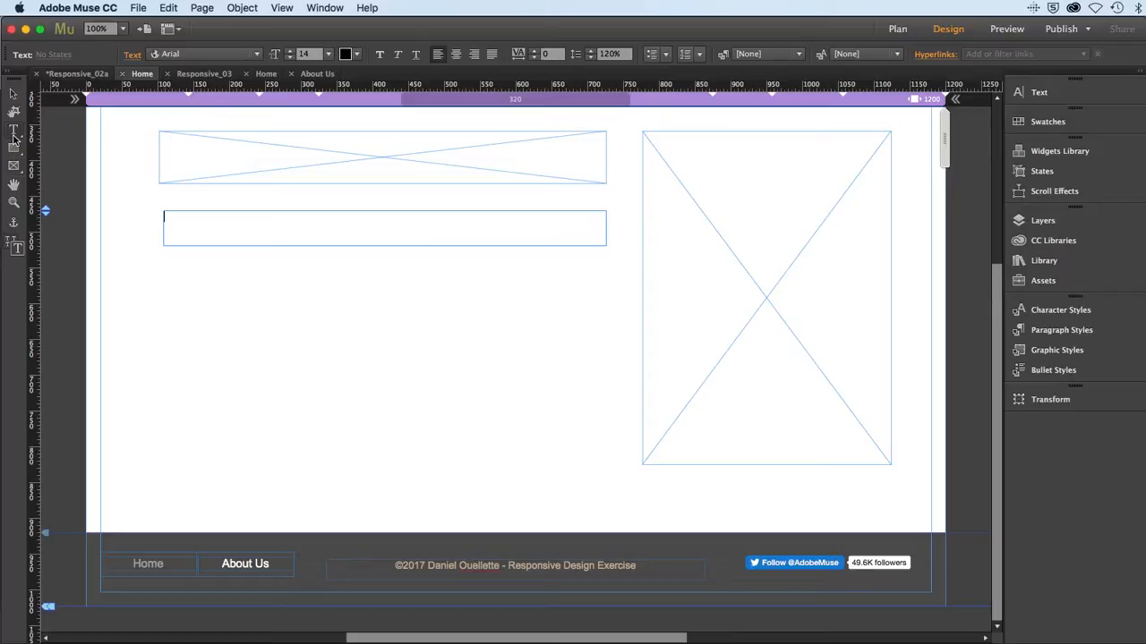
drag(164, 259, 606, 398)
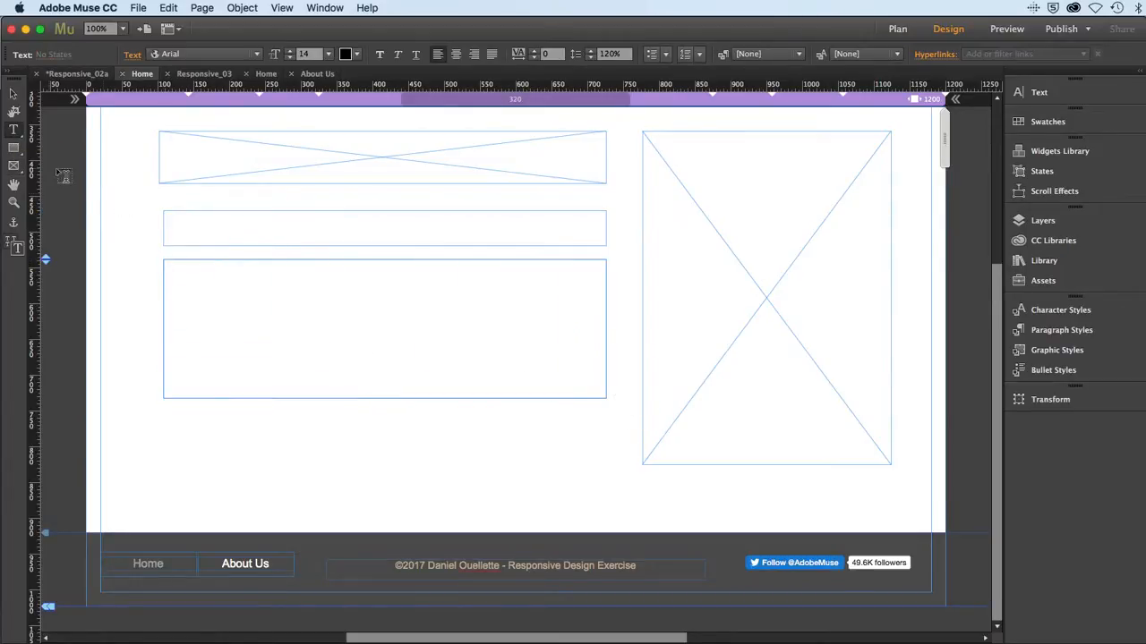
drag(169, 424, 607, 469)
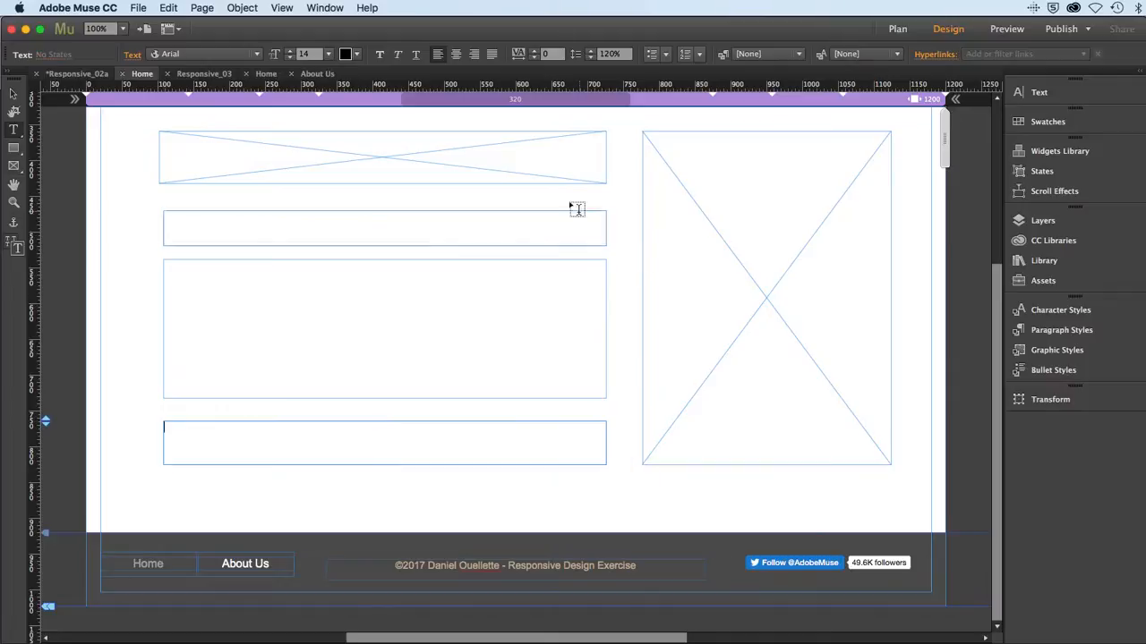
click(14, 94)
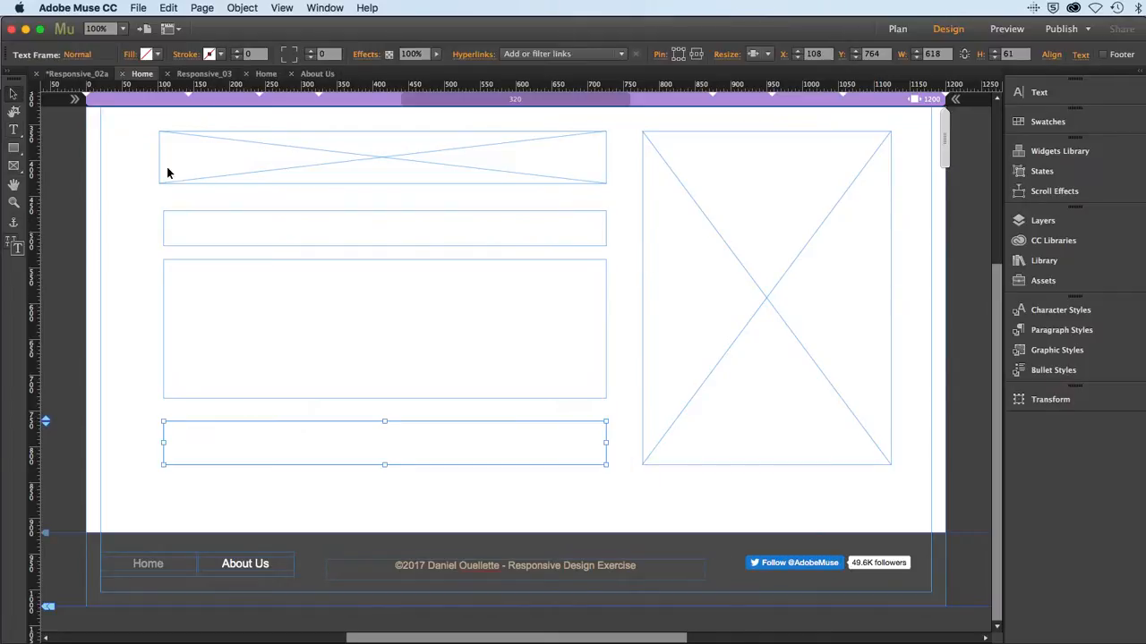
Save the site with its new Home page frames
drag(1002, 327, 967, 144)
click(137, 8)
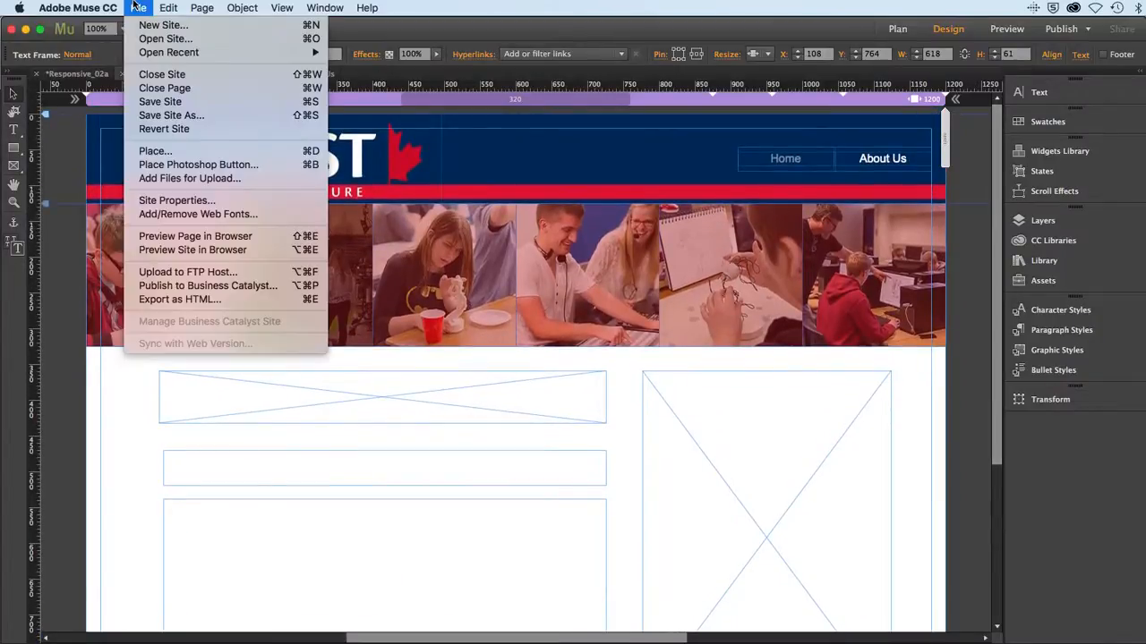
click(147, 101)
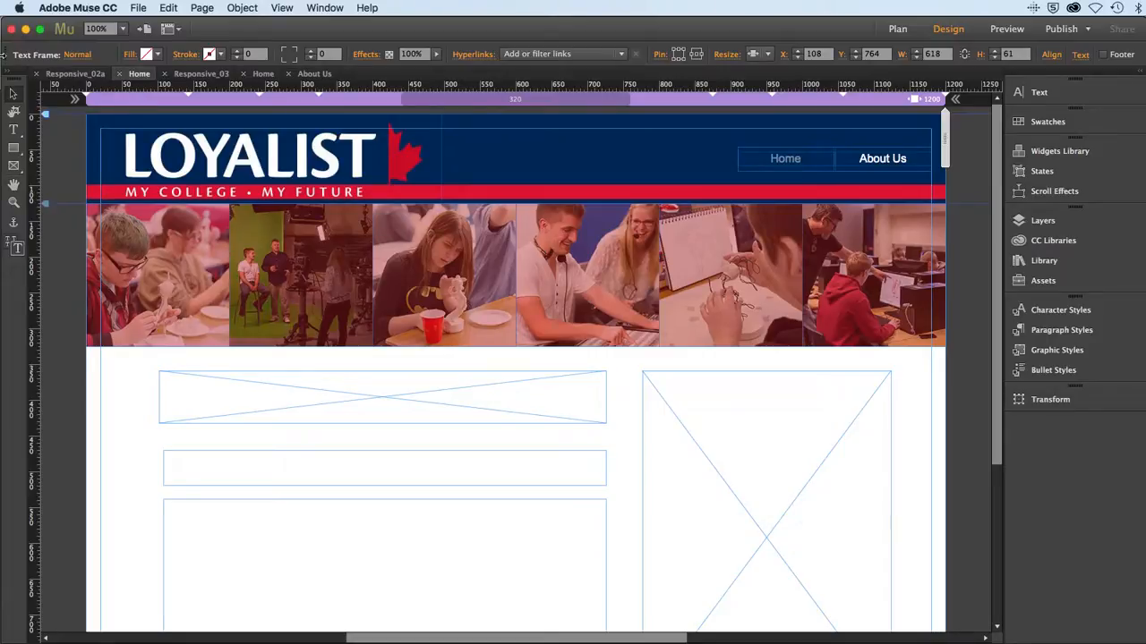
Create a new blue swatch, 59A8FF (H 211, S 65, B 100), from the Home page's Browser Fill color options
click(69, 335)
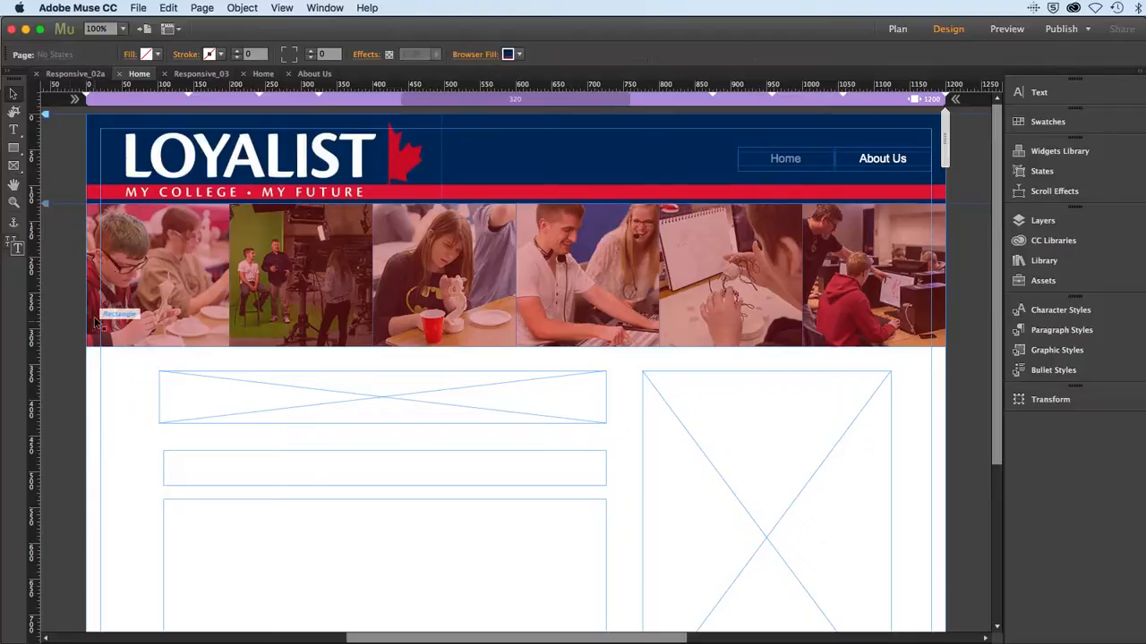
click(472, 56)
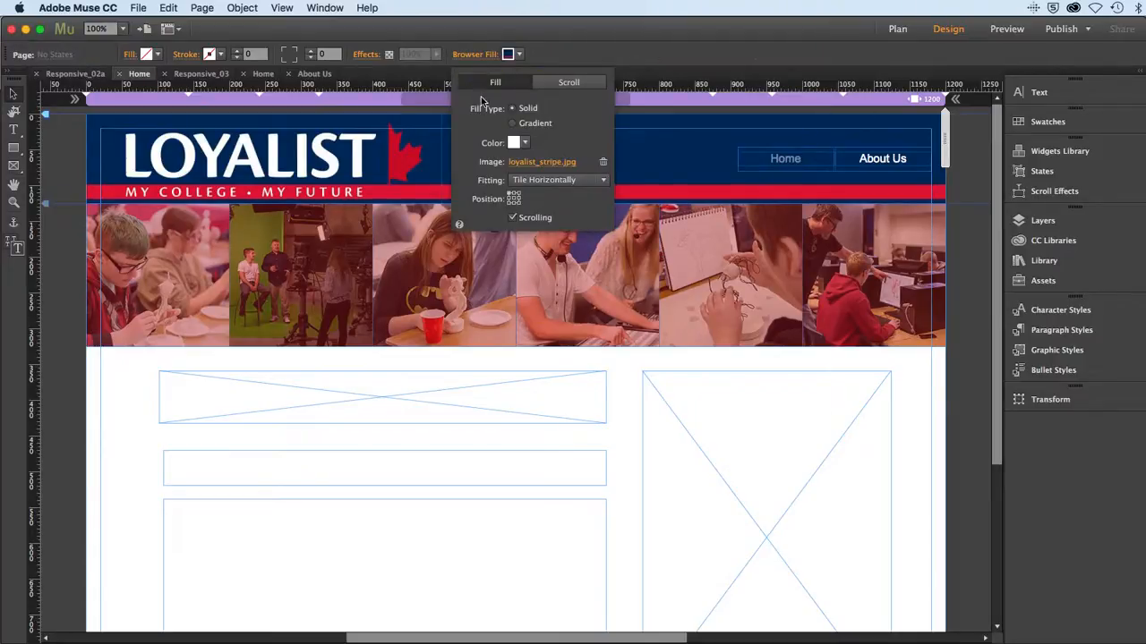
click(523, 144)
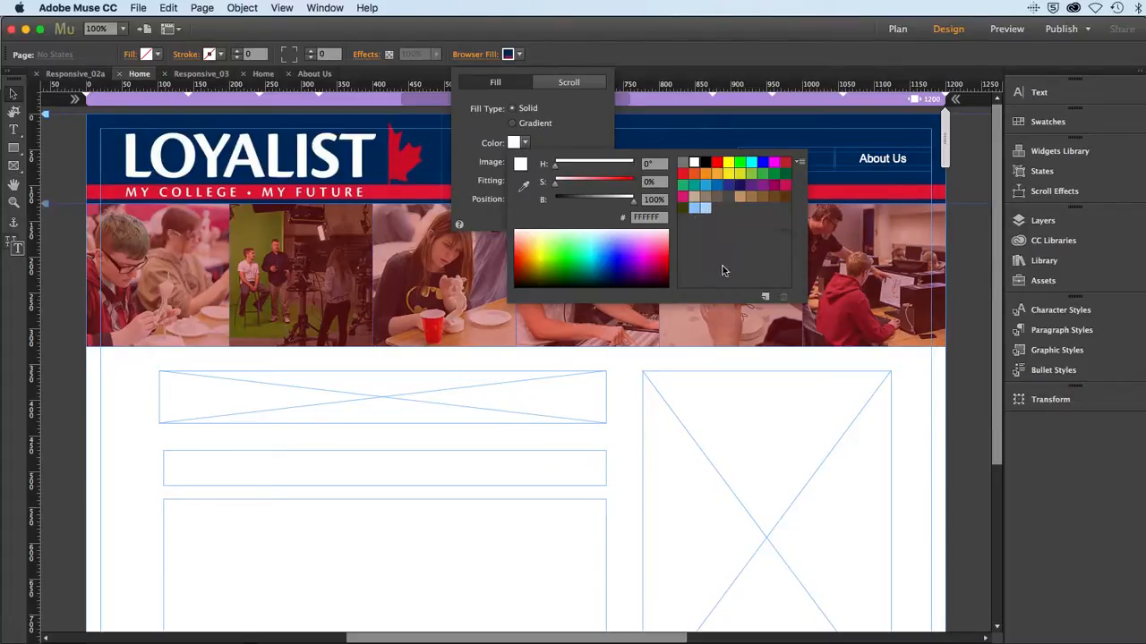
click(759, 296)
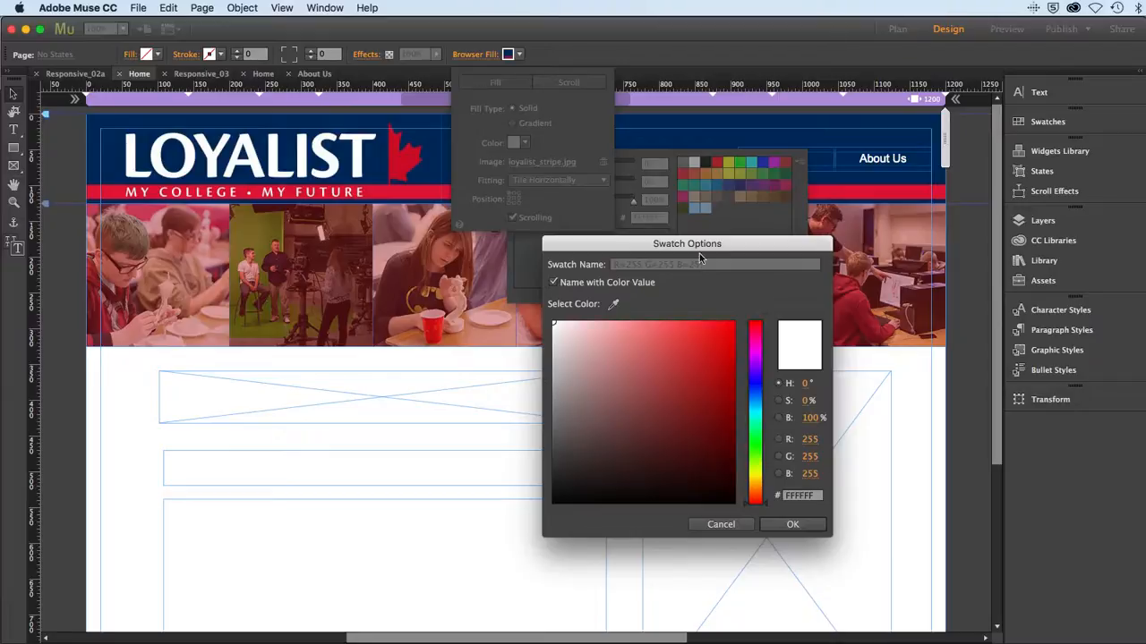
drag(694, 248, 622, 191)
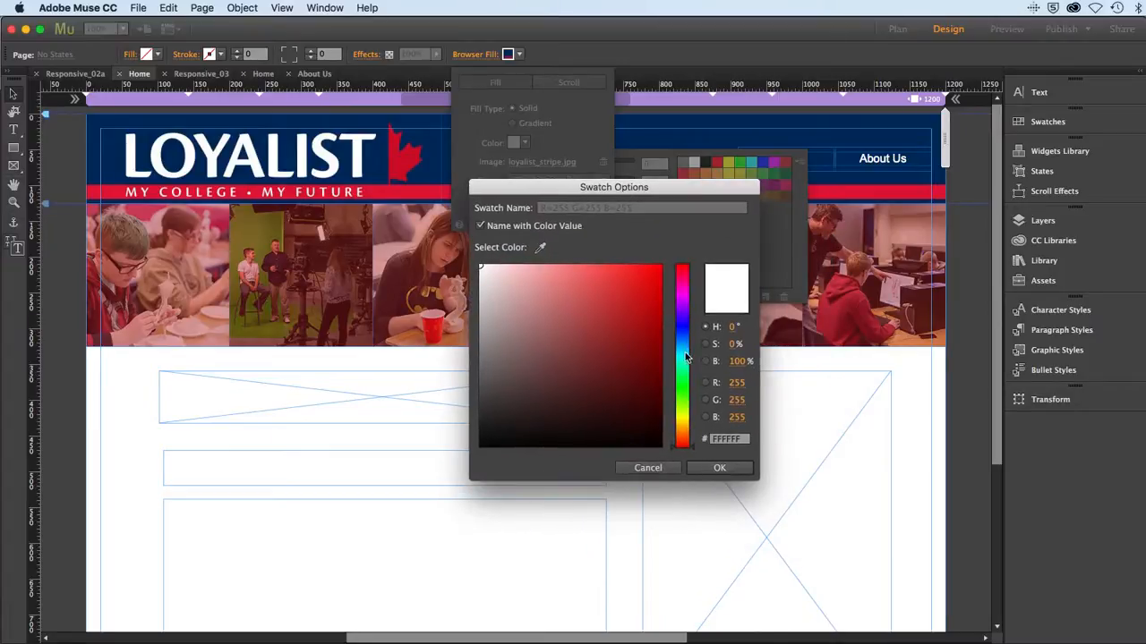
click(685, 354)
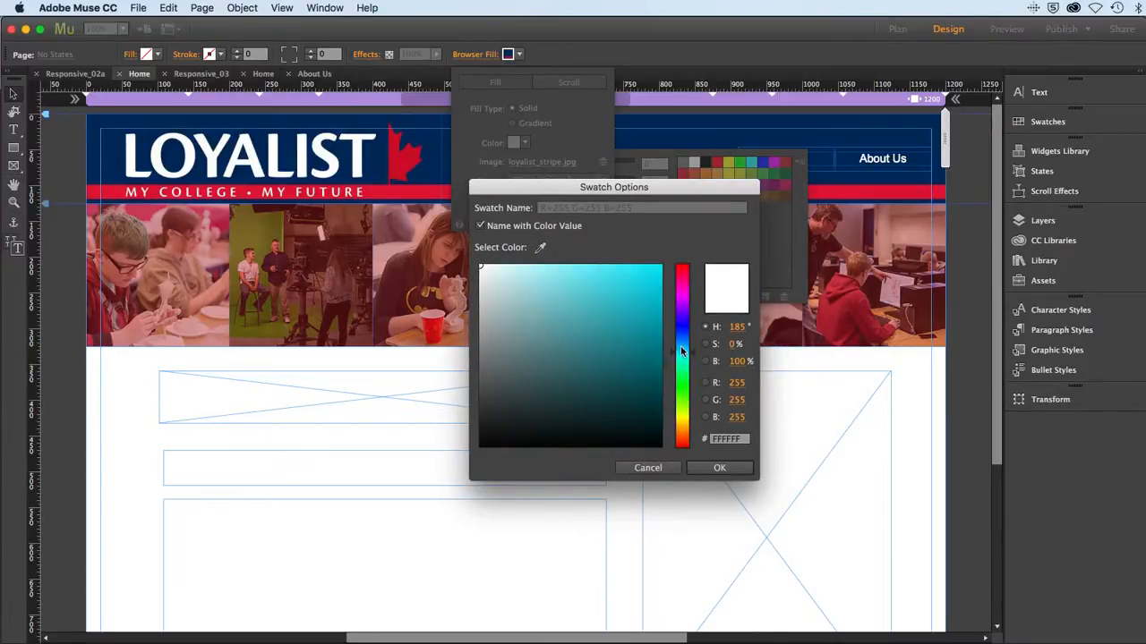
drag(681, 352, 685, 343)
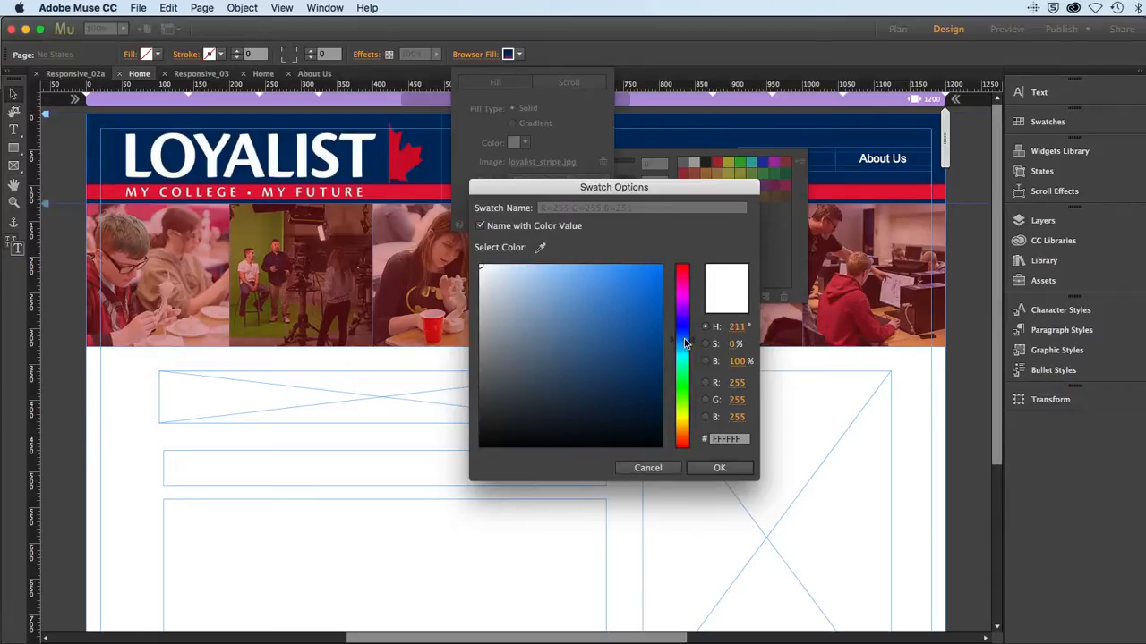
mouse_move(558, 276)
mouse_down()
mouse_move(550, 261)
mouse_move(598, 263)
mouse_up()
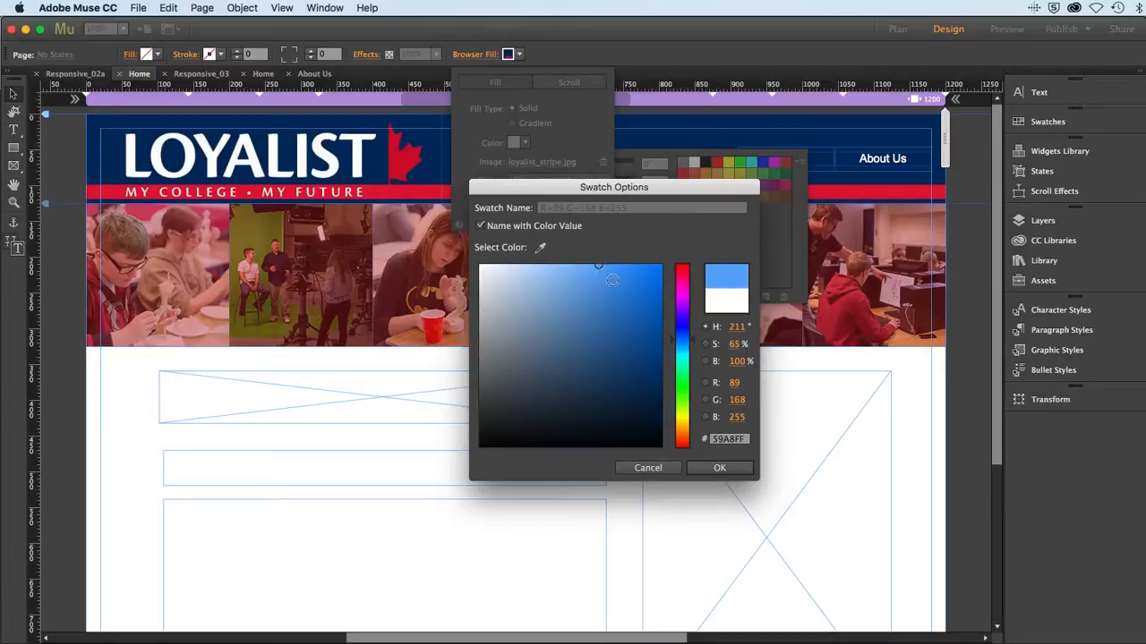
click(721, 467)
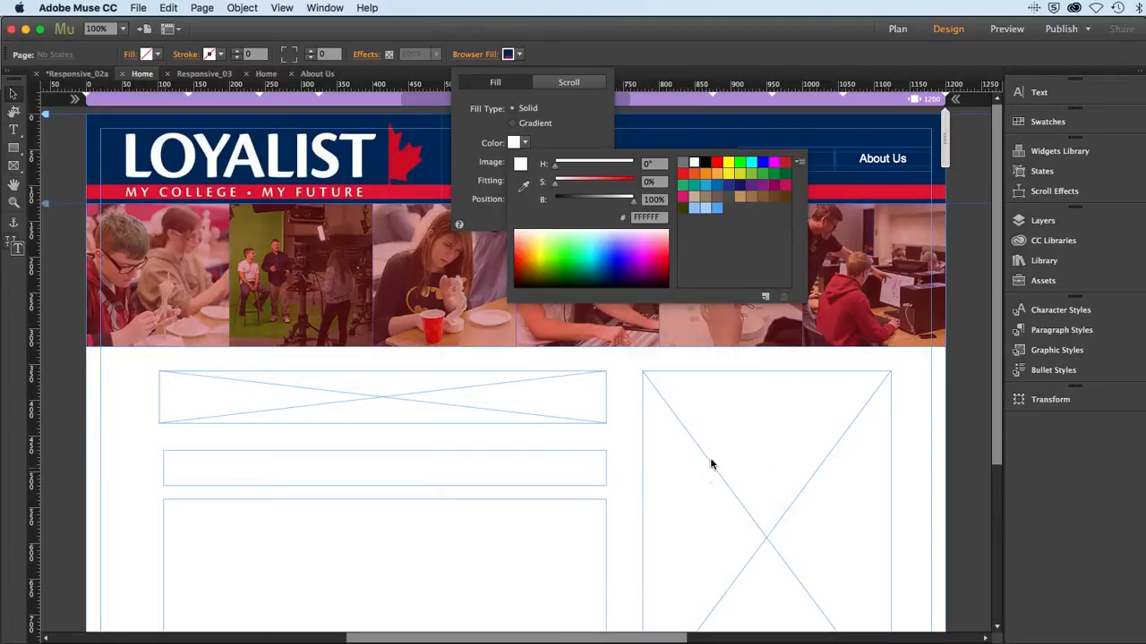
Try the new blue swatch as the Browser Fill color, and settle on the lighter blue R=144 G=199 B=254
click(716, 207)
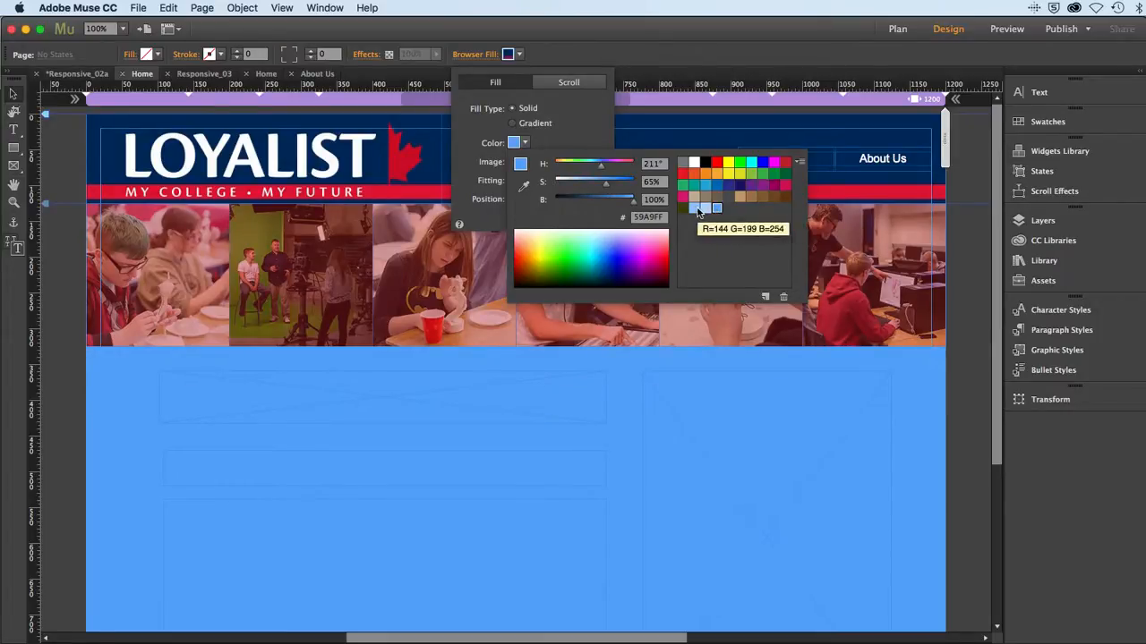
click(697, 208)
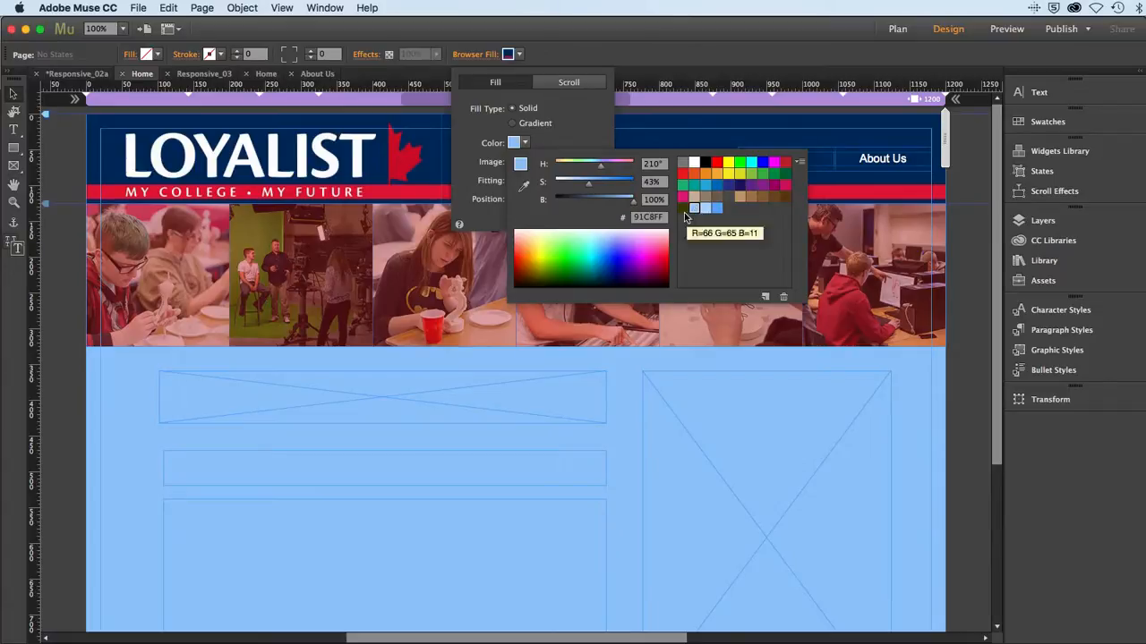
click(574, 135)
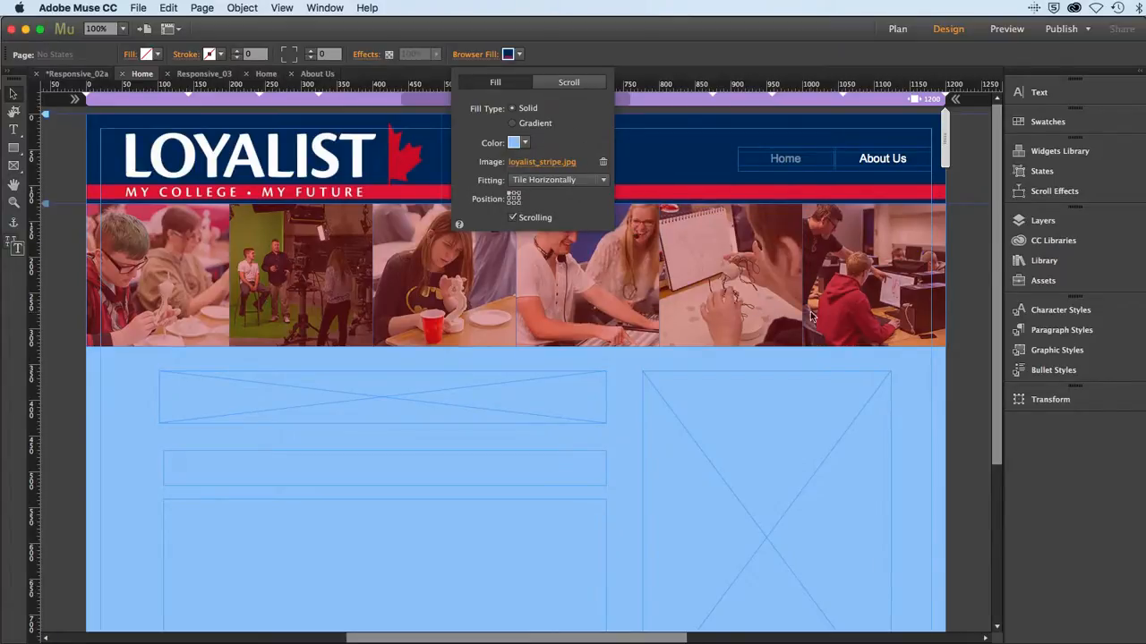
click(965, 320)
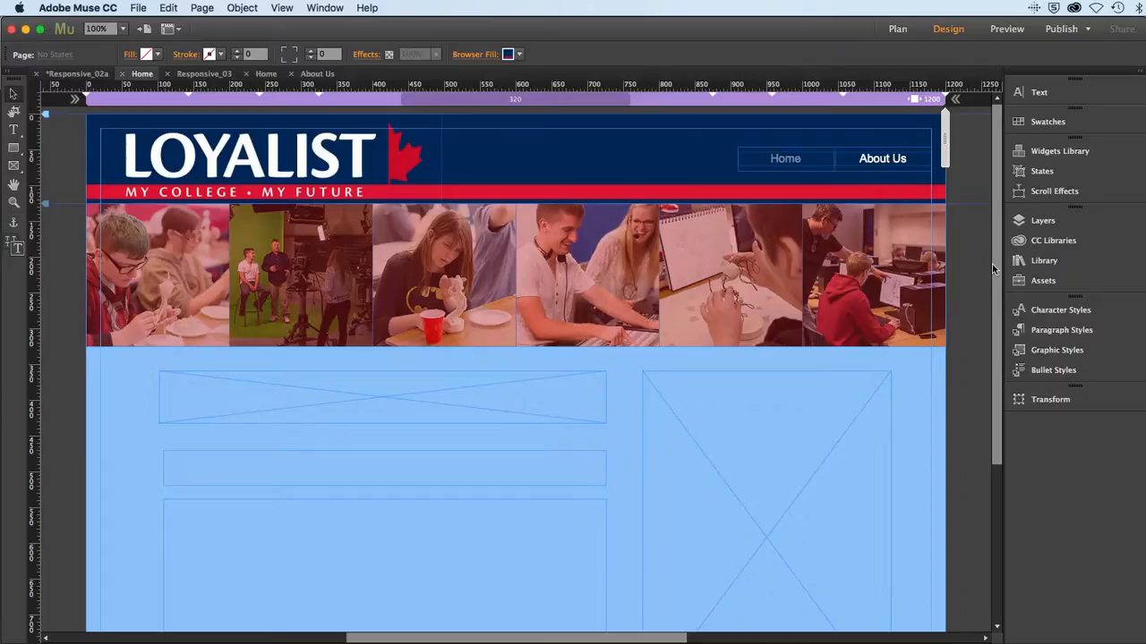
Examine how the light blue background looks behind the frames, from the banner down to the footer
scroll(992, 268, down, 1)
scroll(998, 440, down, 5)
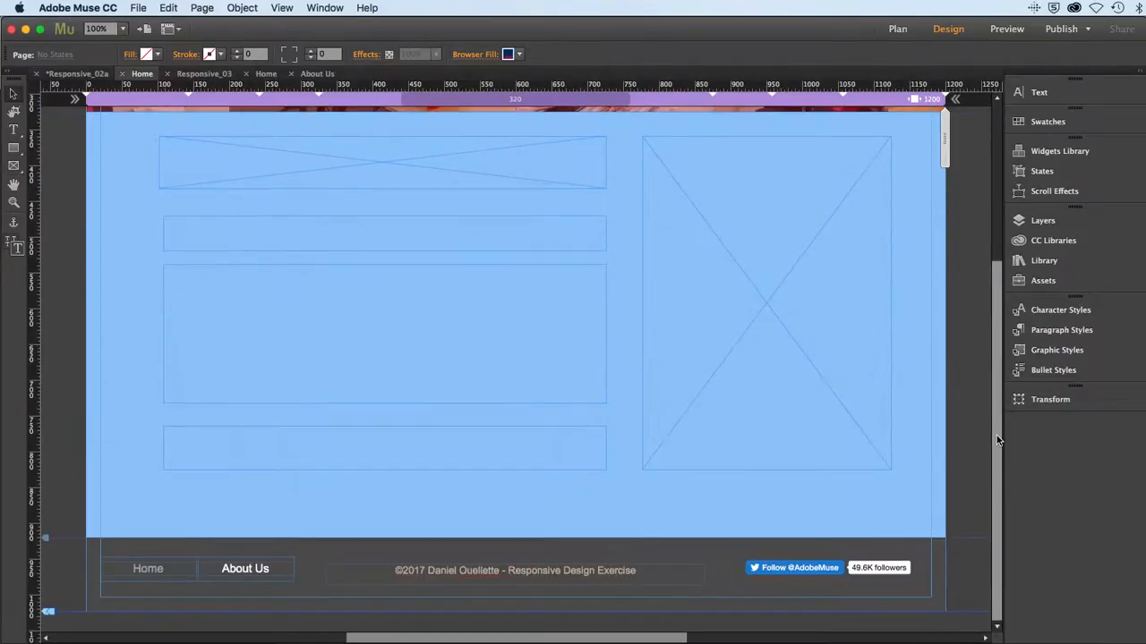
scroll(984, 355, up, 5)
scroll(980, 316, down, 3)
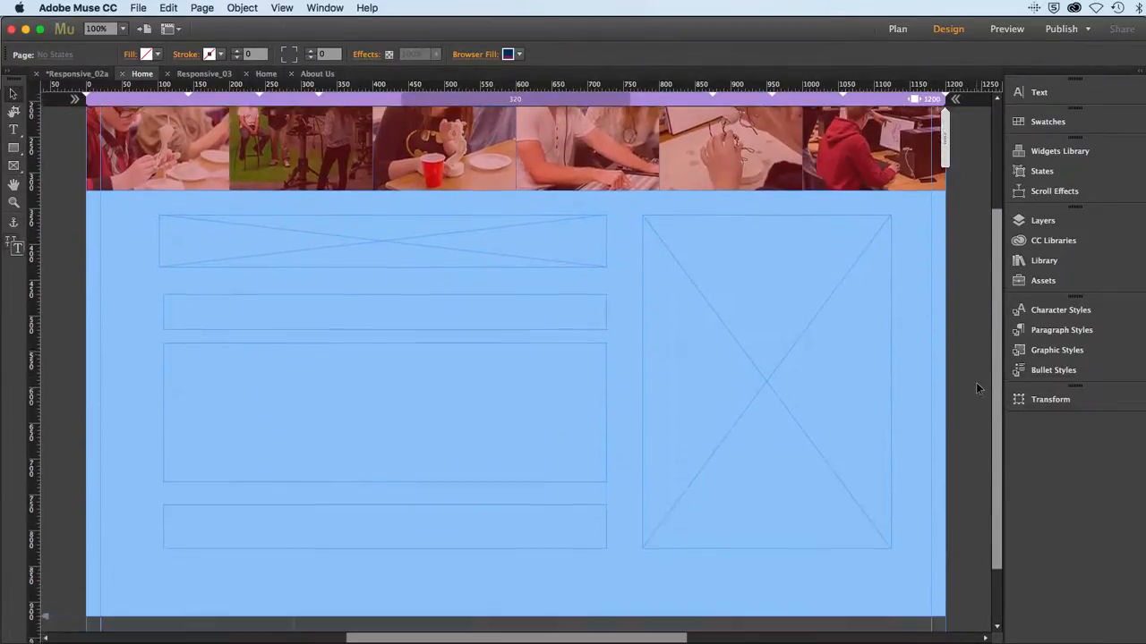
scroll(978, 385, down, 2)
scroll(972, 324, up, 4)
scroll(974, 349, down, 1)
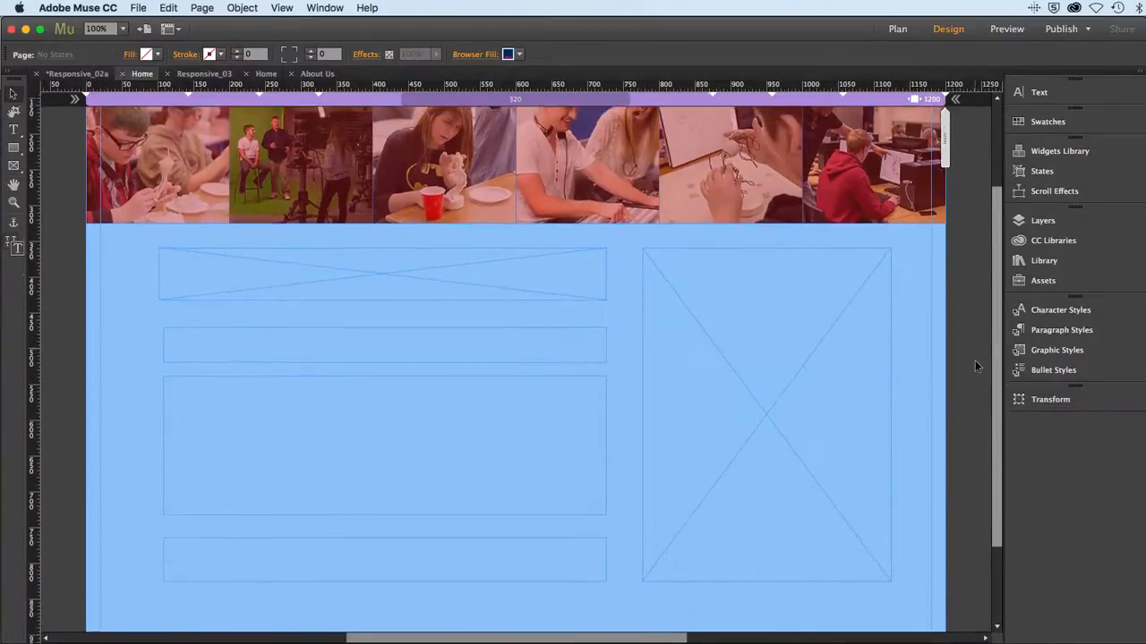
scroll(975, 361, down, 1)
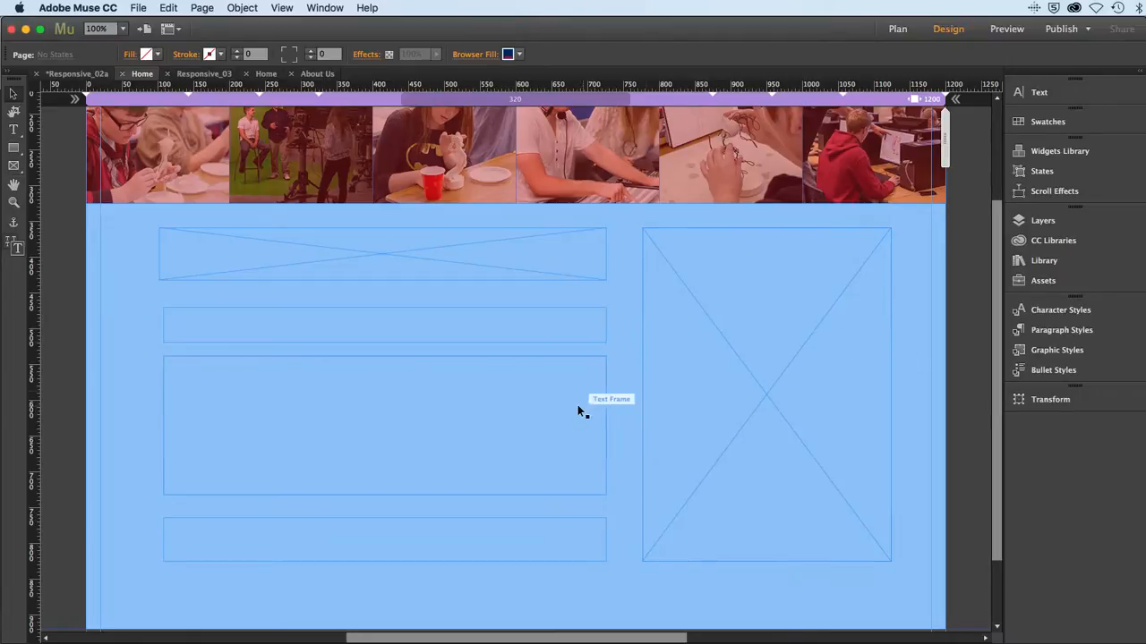
Switch to Firefox and open the Animation (ANIM) program page from the full-time programs on the Loyalist College website
key(super+Tab)
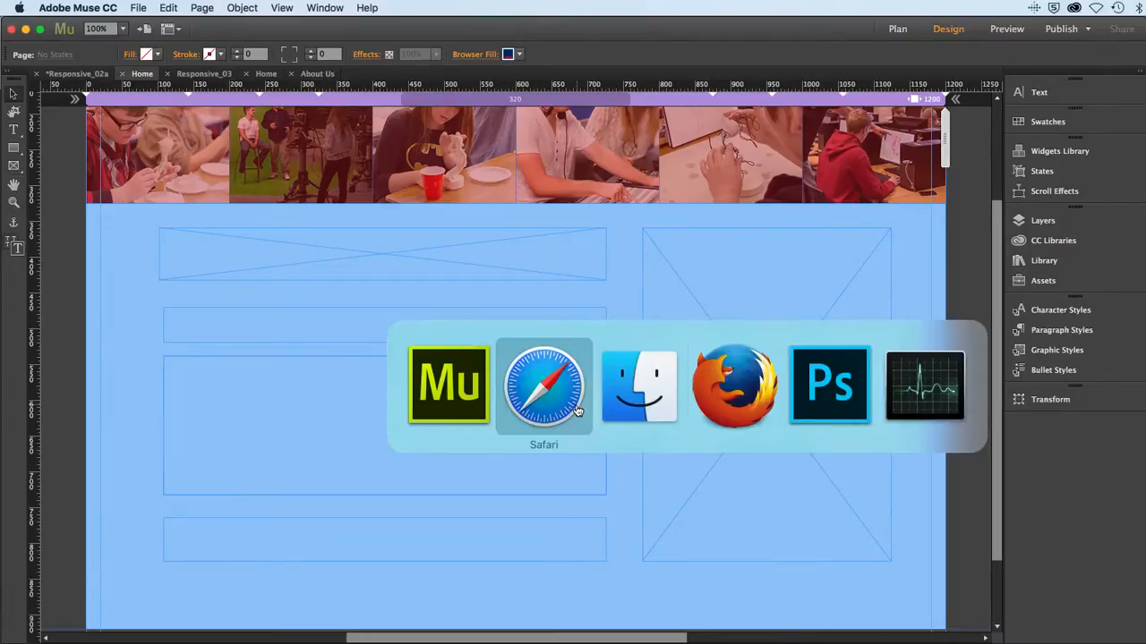
key(super+Tab)
key(super+Tab)
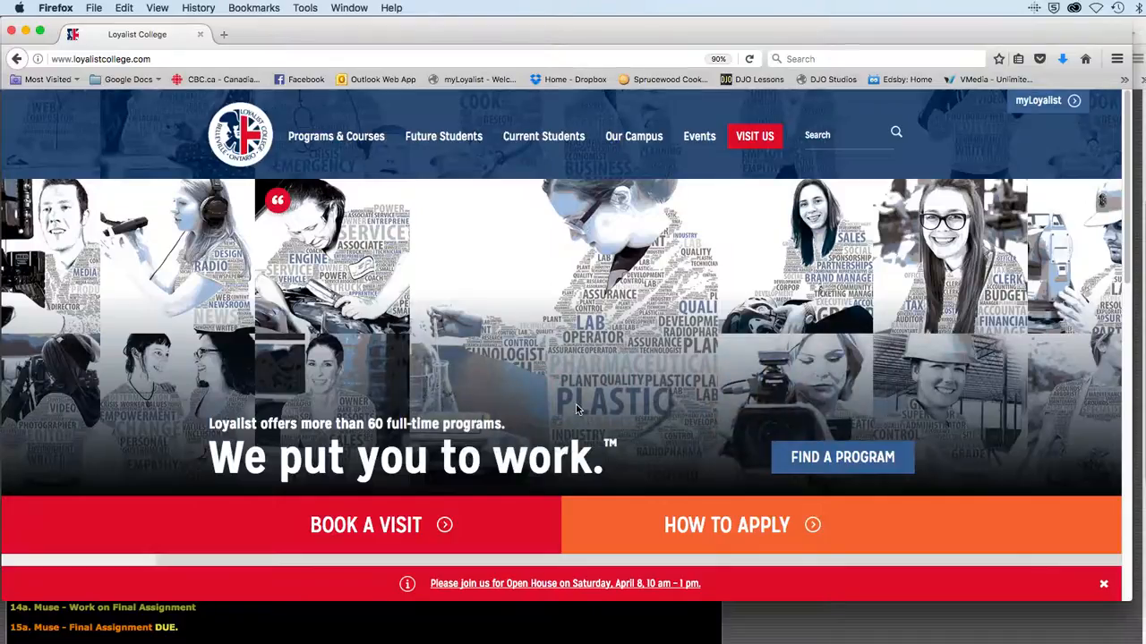
click(796, 458)
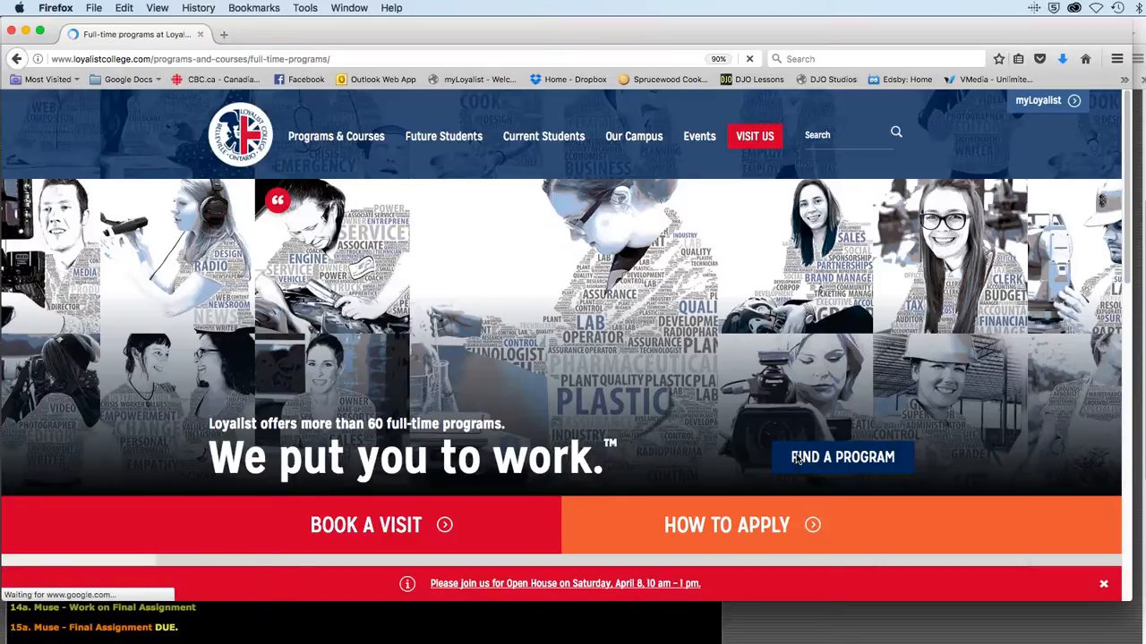
scroll(580, 360, down, 1)
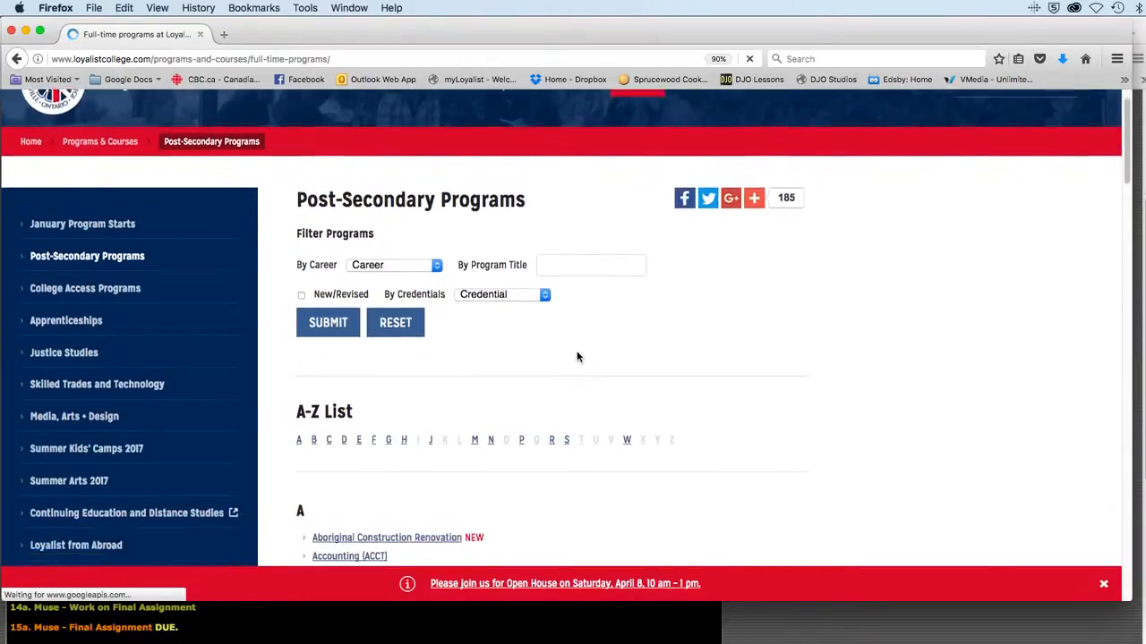
scroll(577, 357, down, 2)
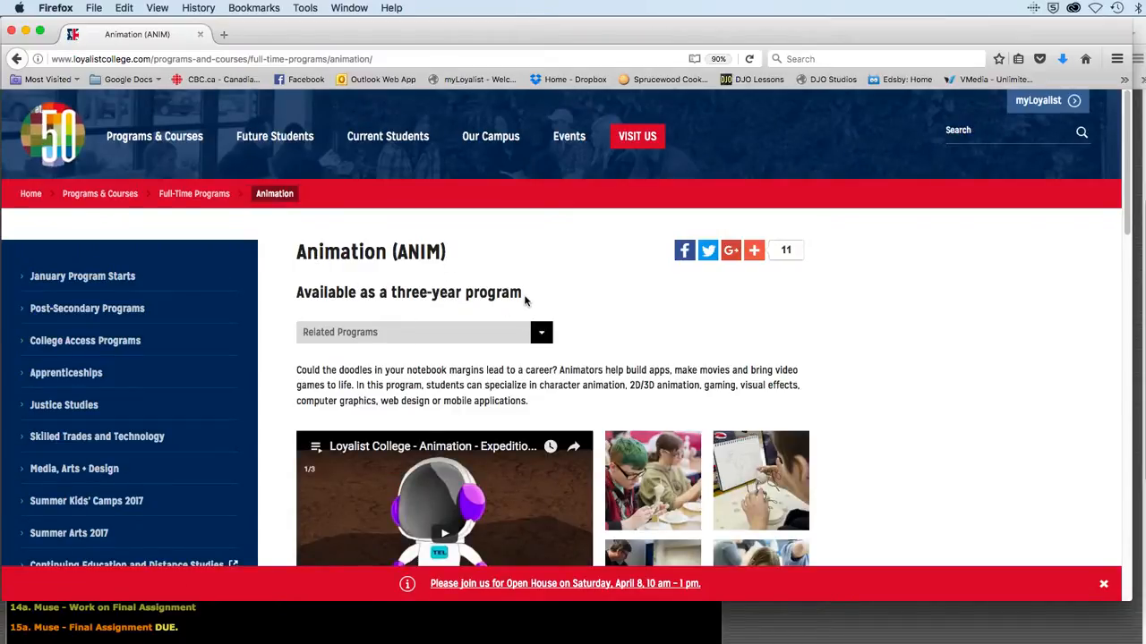
Copy the subheading "Available as a three-year program" from the web page and paste it into the shallow upper text frame in Muse
drag(526, 300, 298, 297)
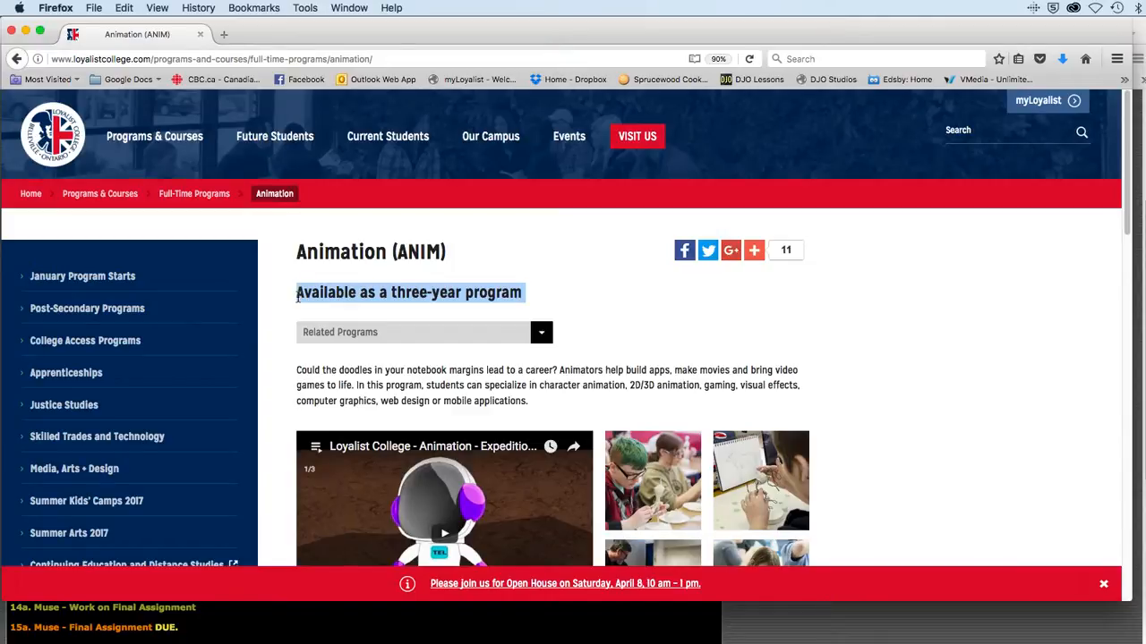
click(124, 7)
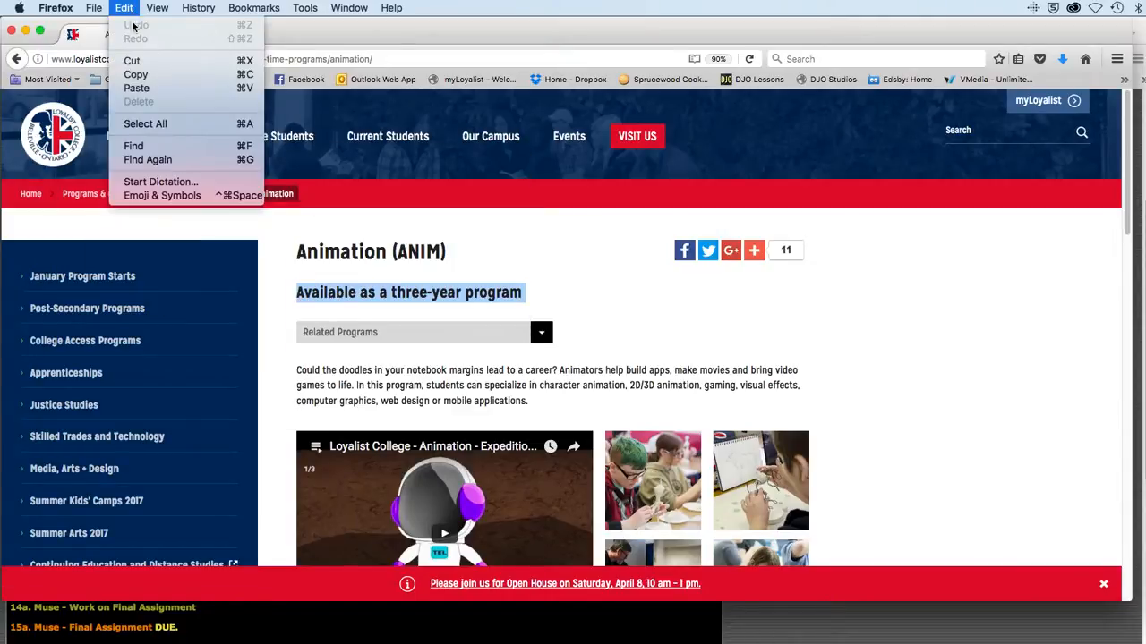
click(136, 74)
key(super+Tab)
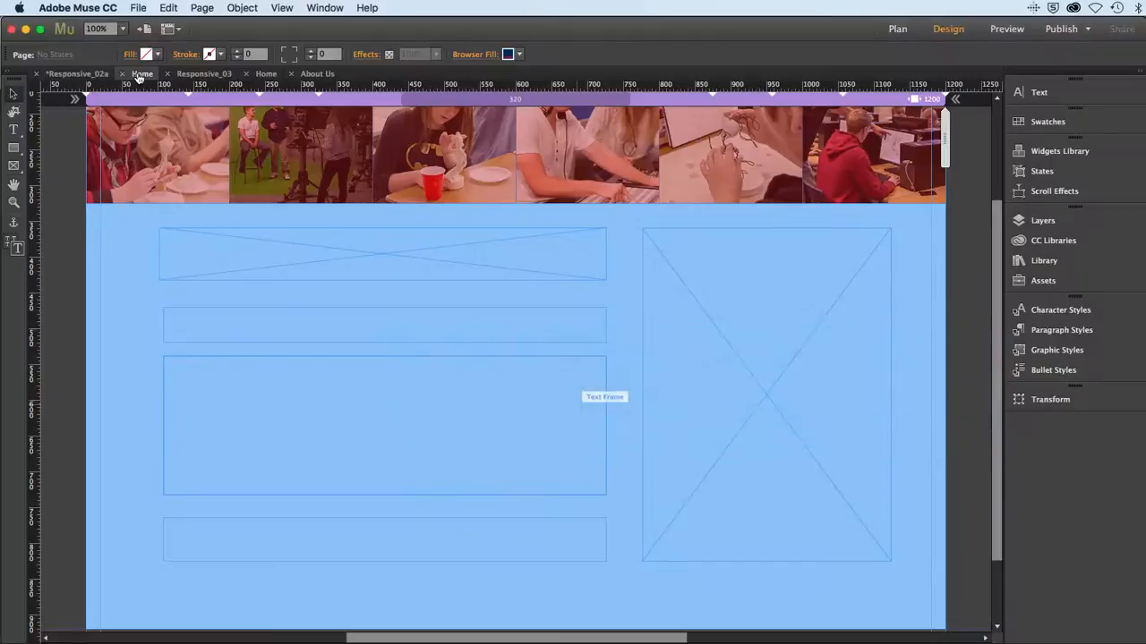
click(249, 327)
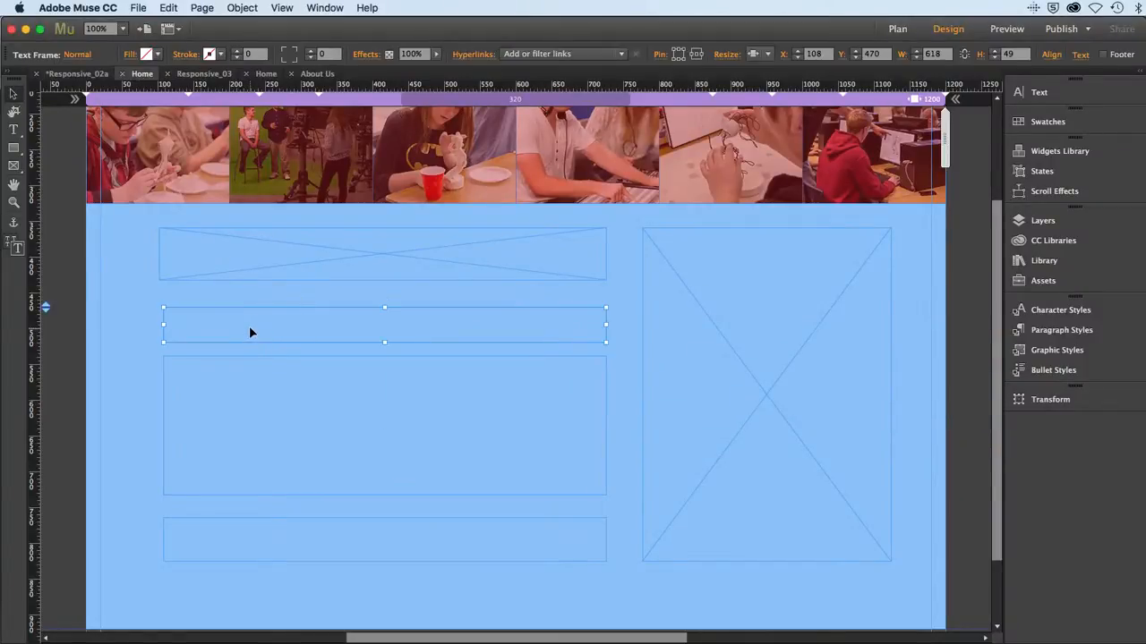
double_click(258, 323)
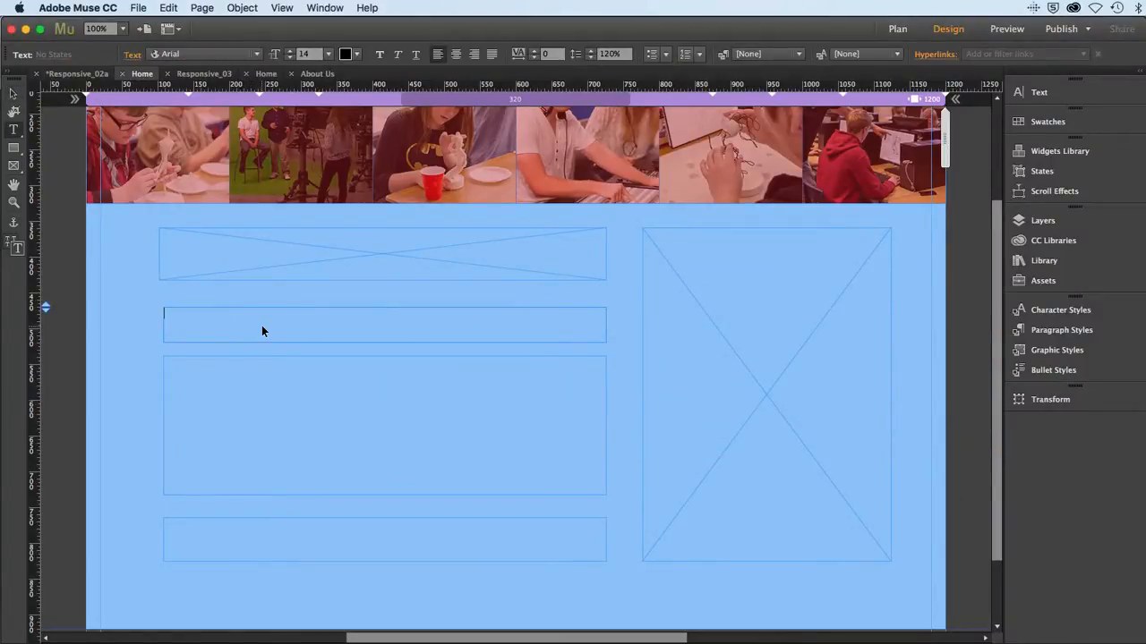
key(super+v)
Copy the "Could the doodles in your notebook margins" paragraph from the Firefox page and paste it into the deep middle text frame in Muse
key(super+Tab)
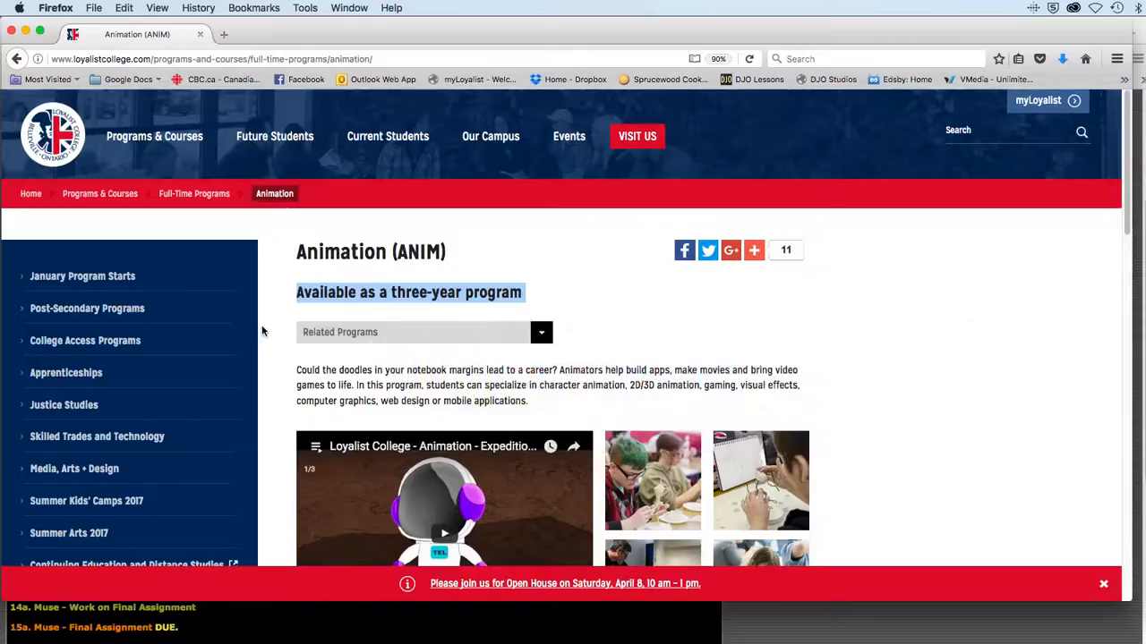
drag(534, 405, 310, 372)
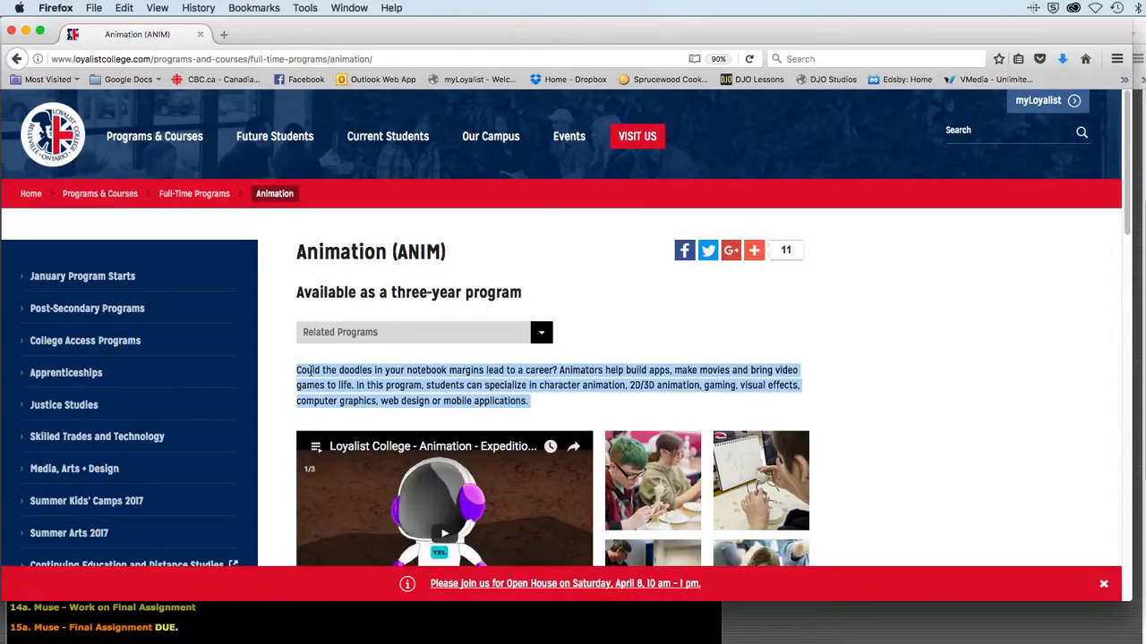
key(super+Tab)
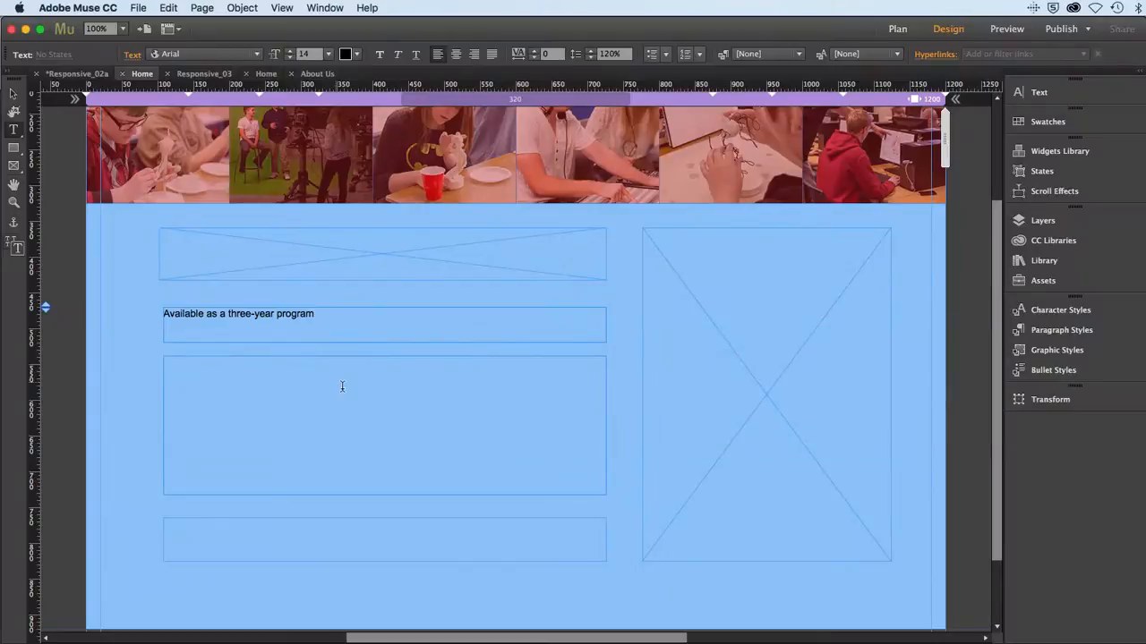
click(342, 387)
key(super+v)
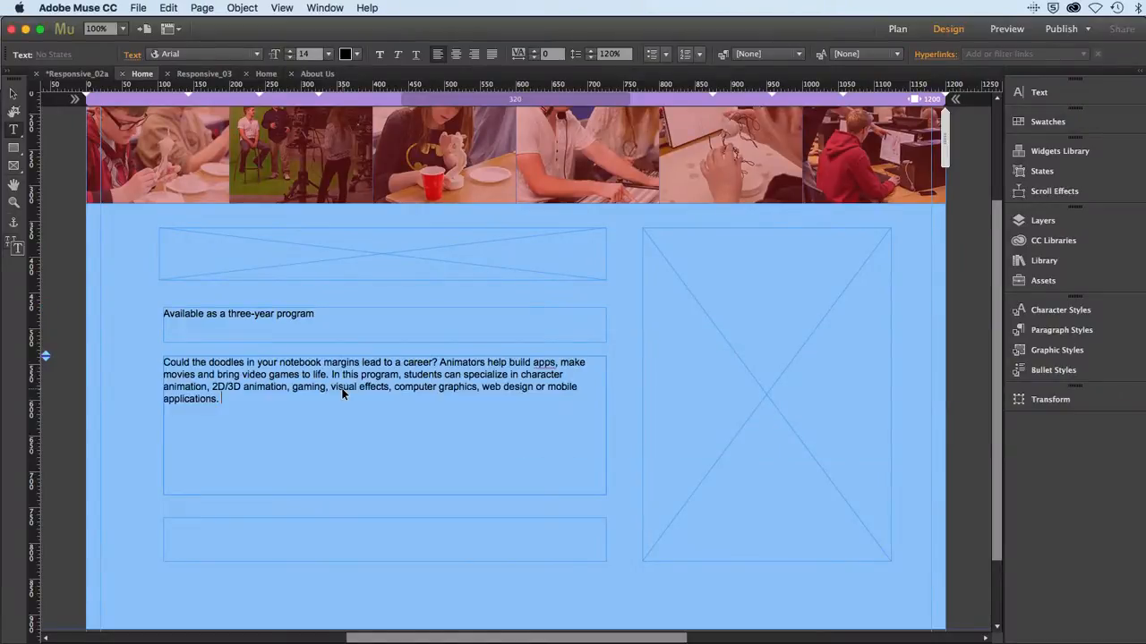
Copy the "You could work in 2D and 3D computer animation" sentence from the Firefox page into Muse's empty lower text frame and save the site
key(super+Tab)
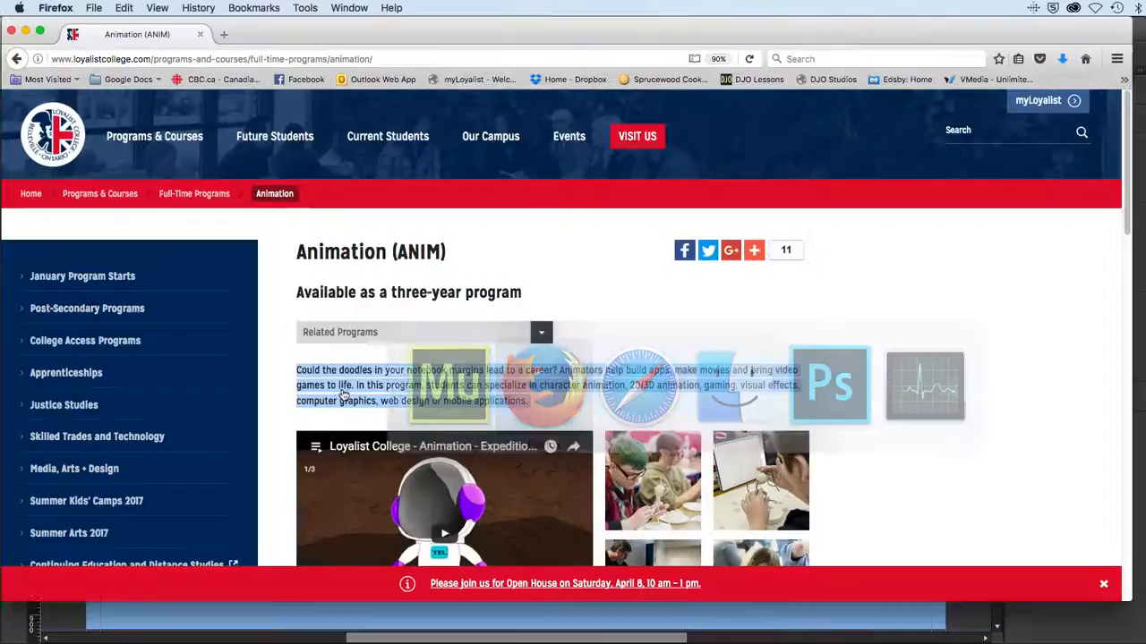
scroll(358, 387, down, 5)
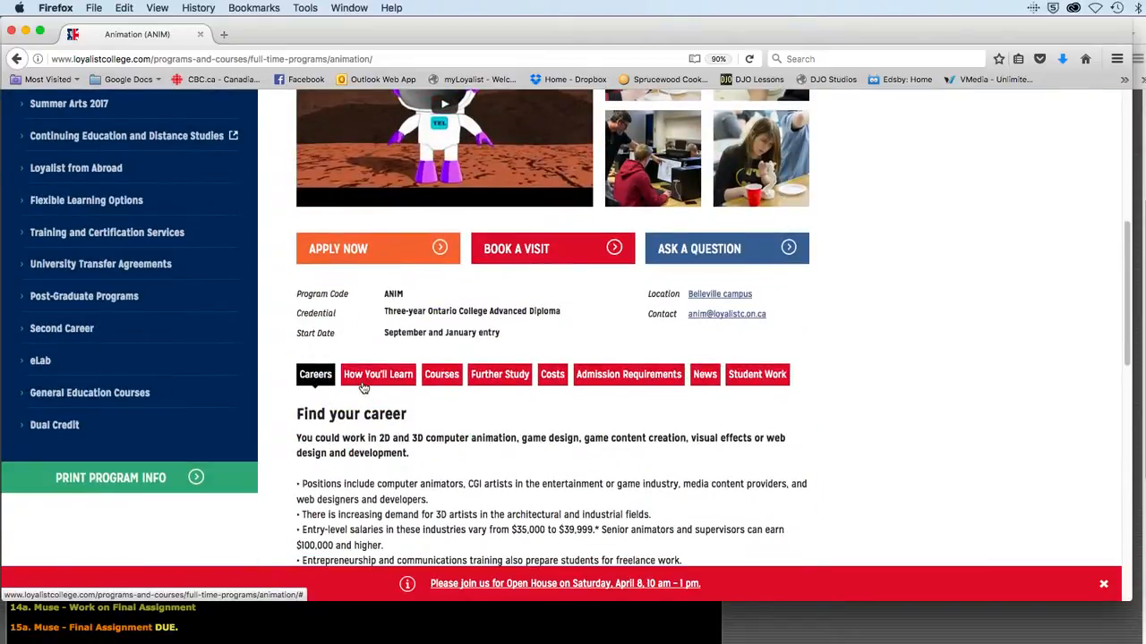
drag(409, 454, 296, 439)
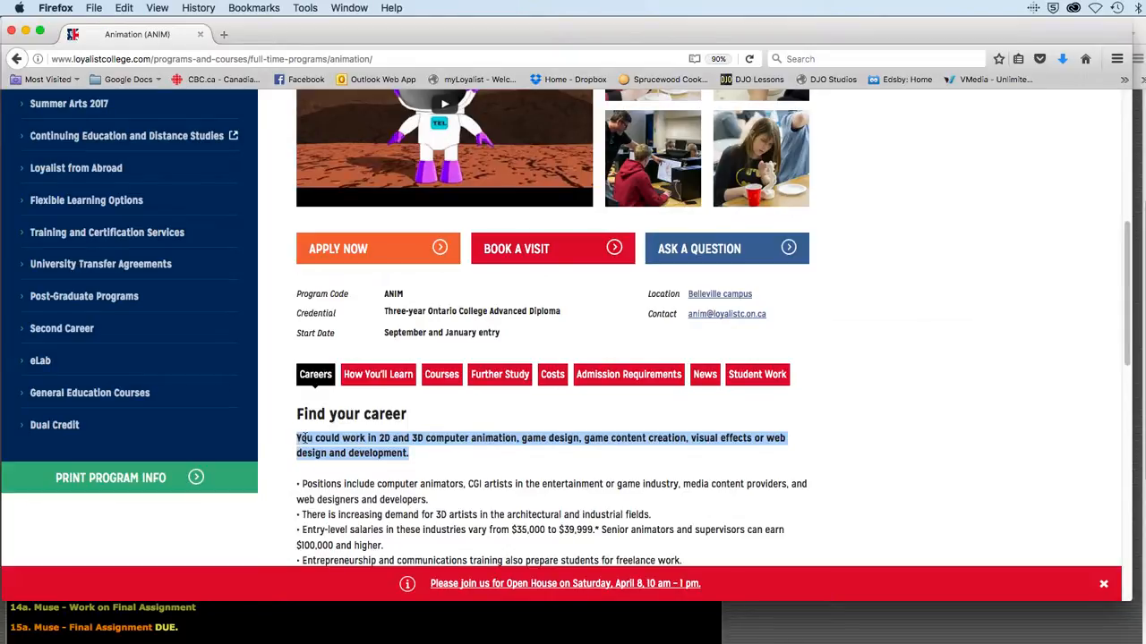
key(super+Tab)
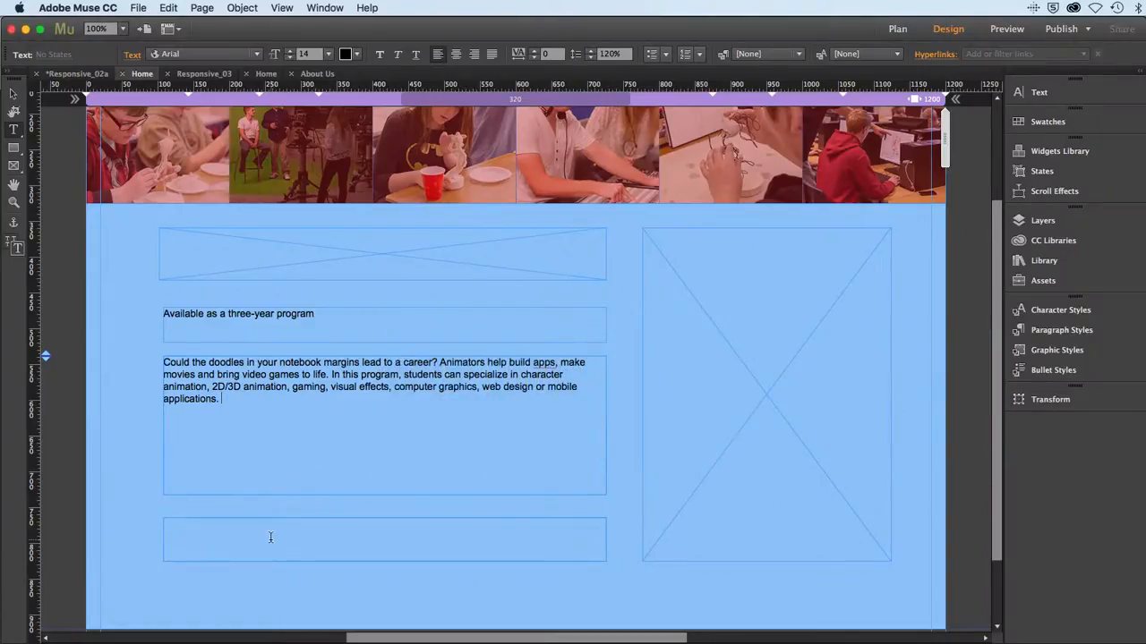
click(271, 537)
key(super+v)
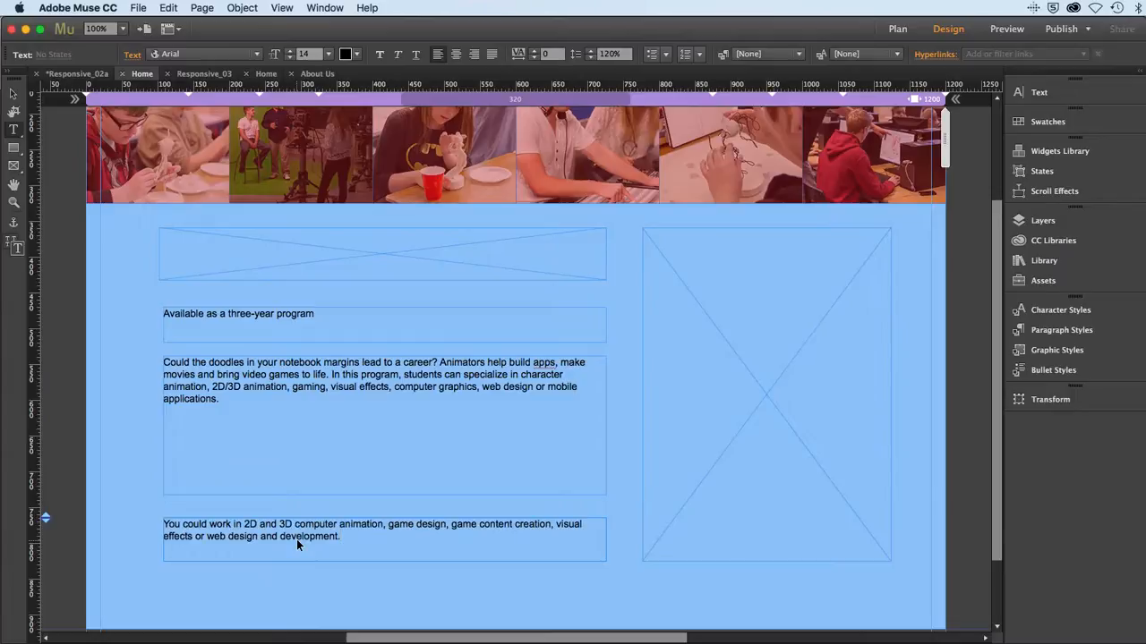
key(super+s)
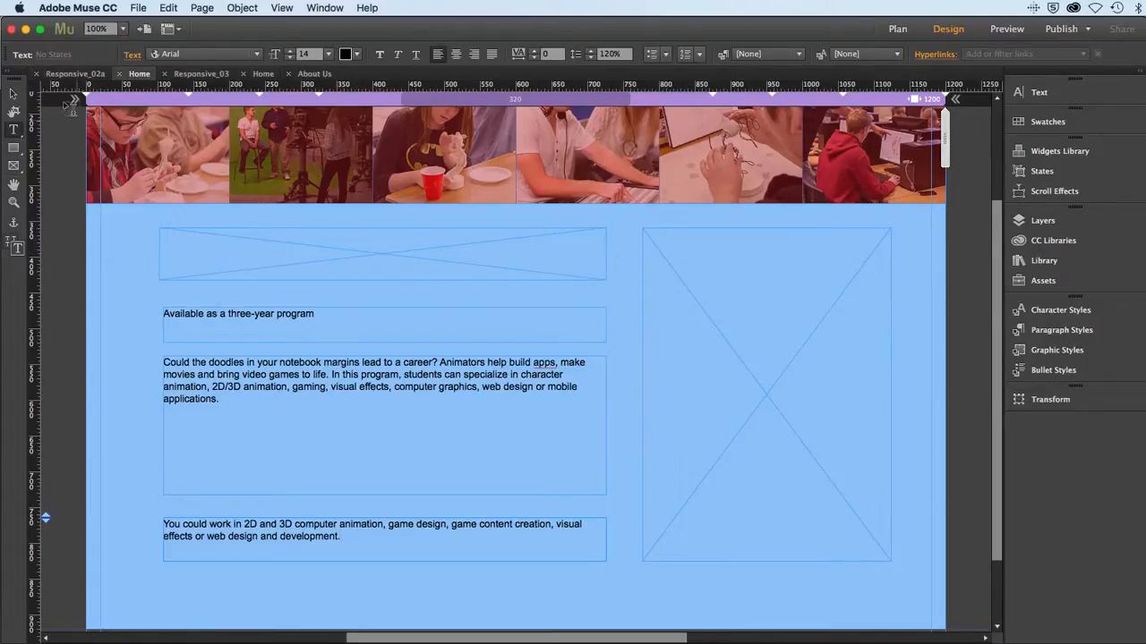
Place 3rdYear01.png from the loyalist students folder inside Responsive's assets 2 folder into the tall empty image frame
click(136, 9)
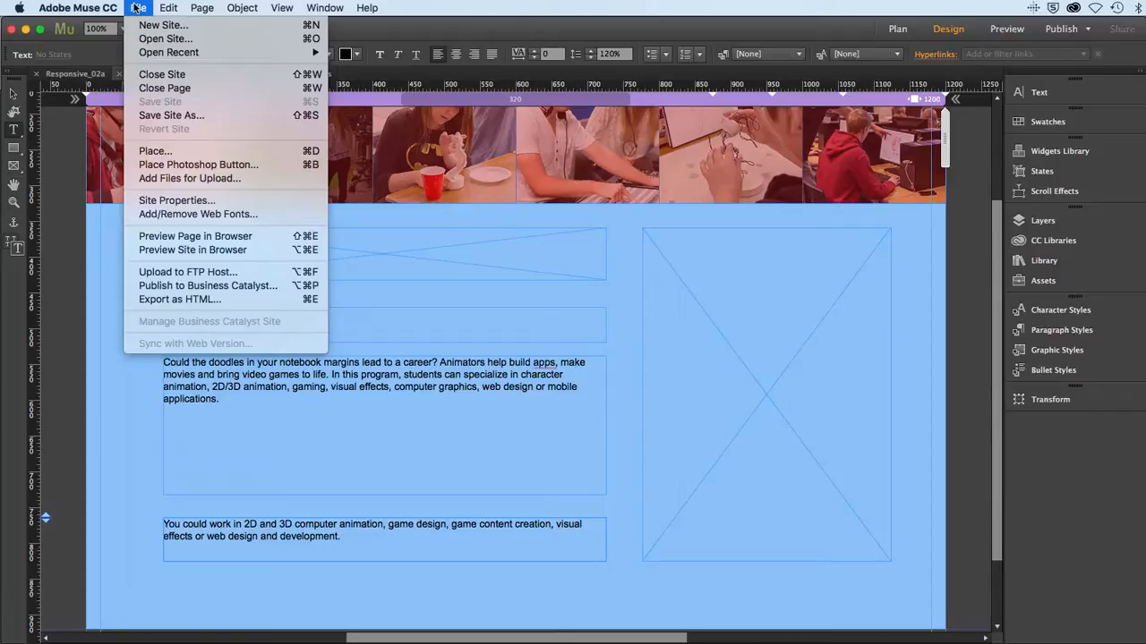
click(154, 151)
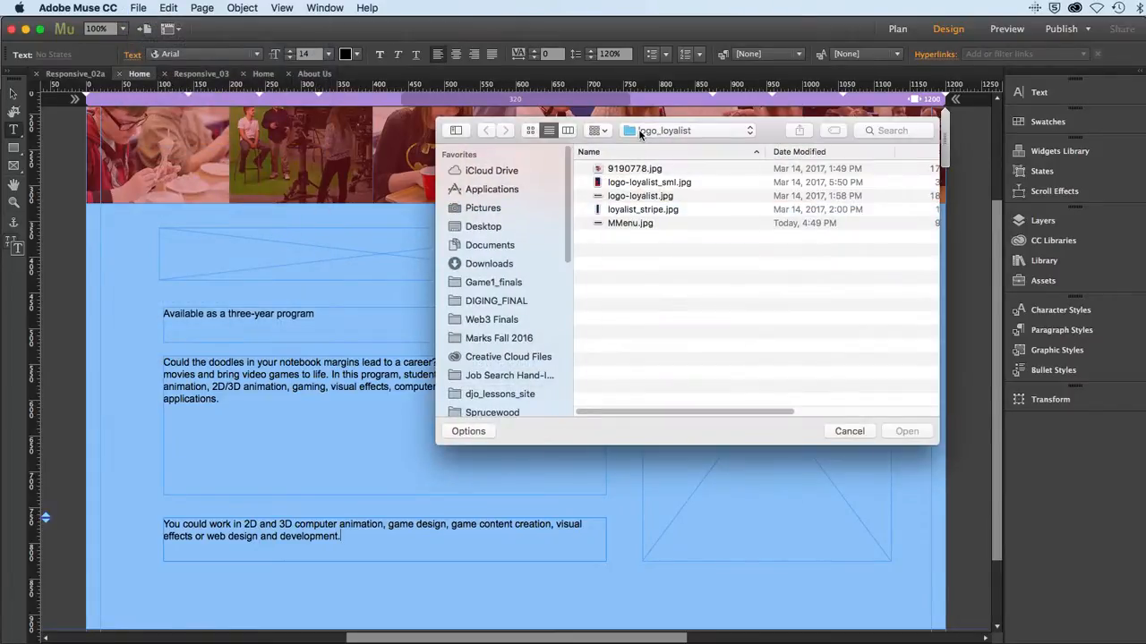
click(664, 131)
click(663, 283)
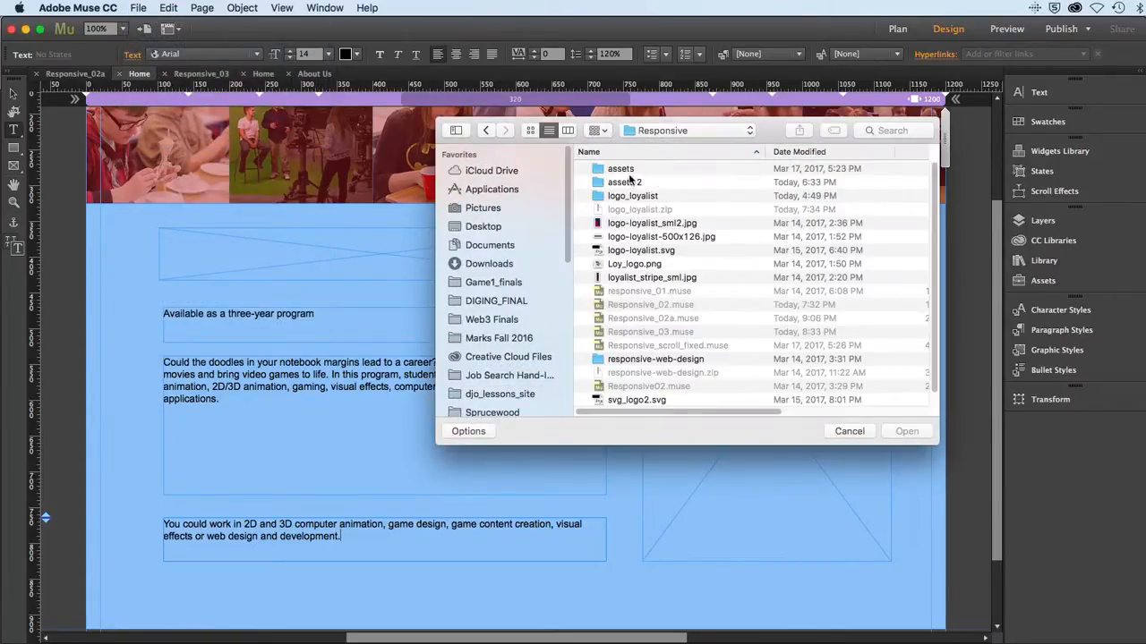
double_click(629, 181)
double_click(630, 183)
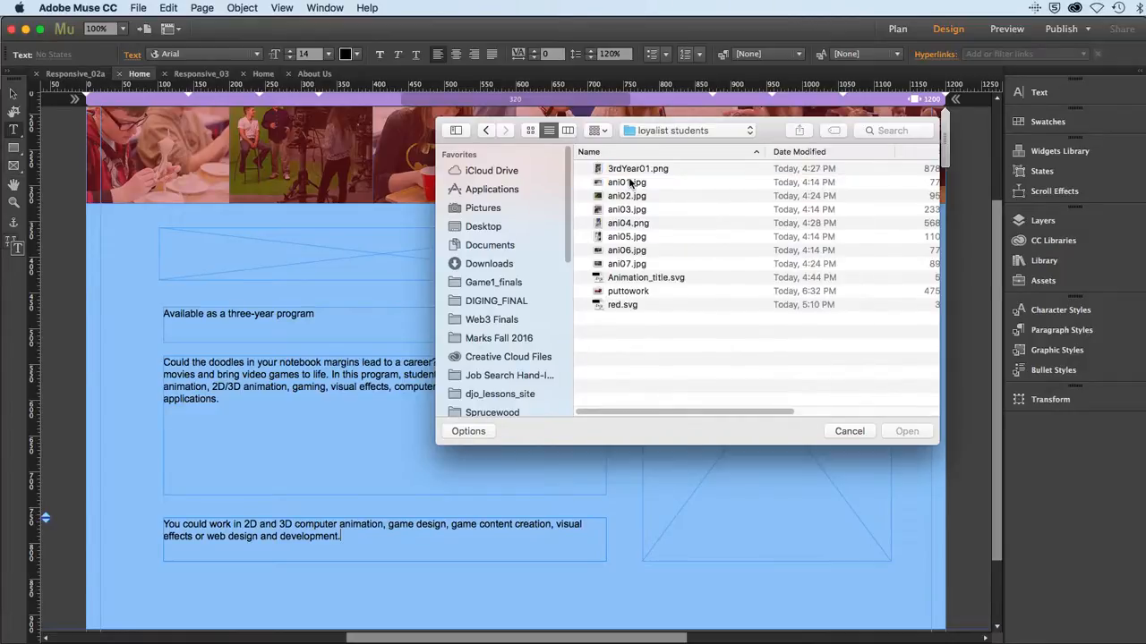
click(630, 170)
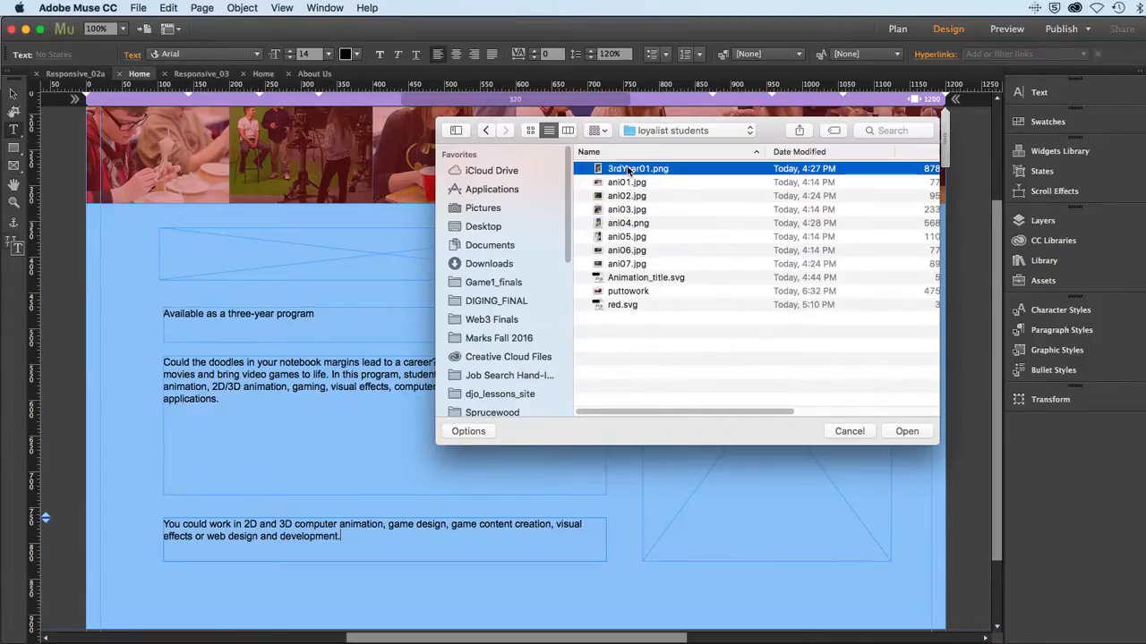
click(894, 434)
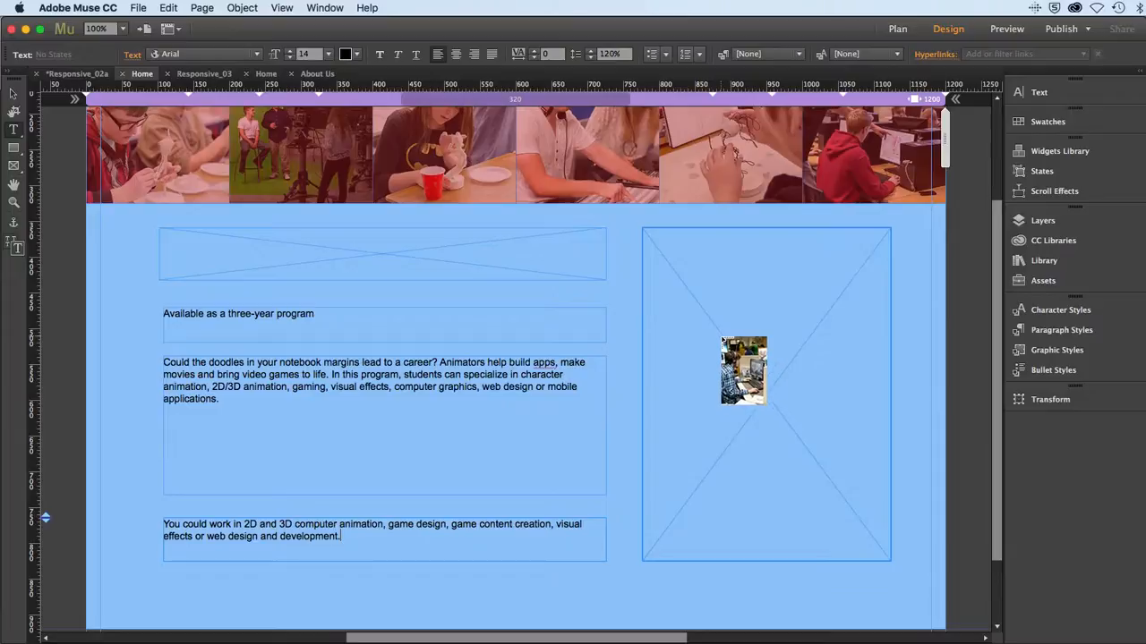
click(721, 338)
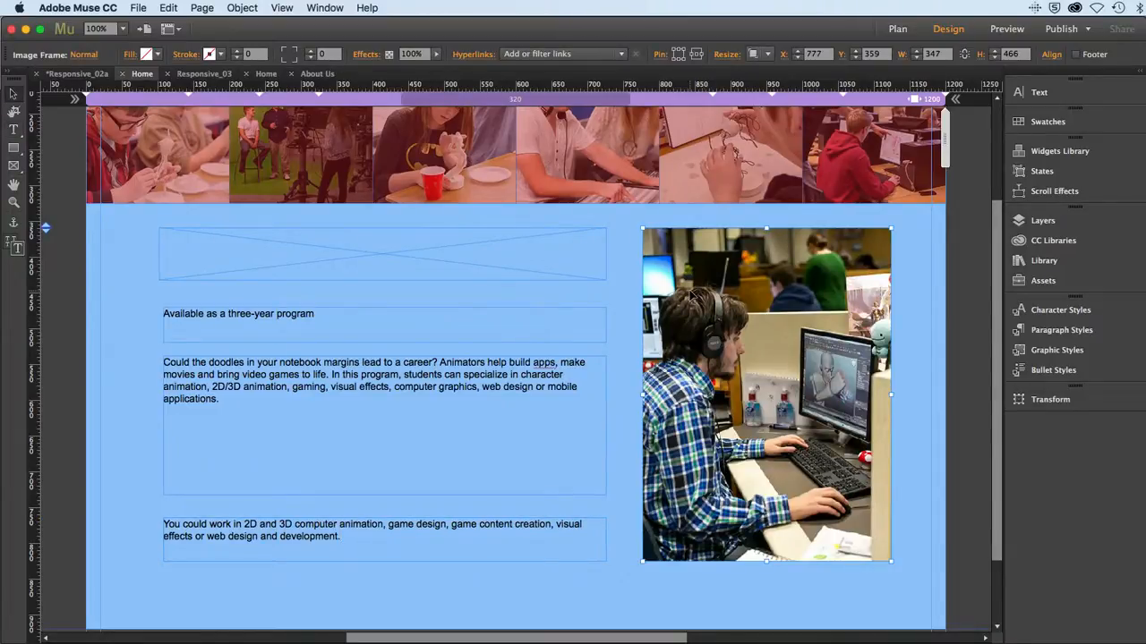
Add a black shadow to the student photo with 50% opacity, blur 8, angle 45 and distance 8
click(366, 55)
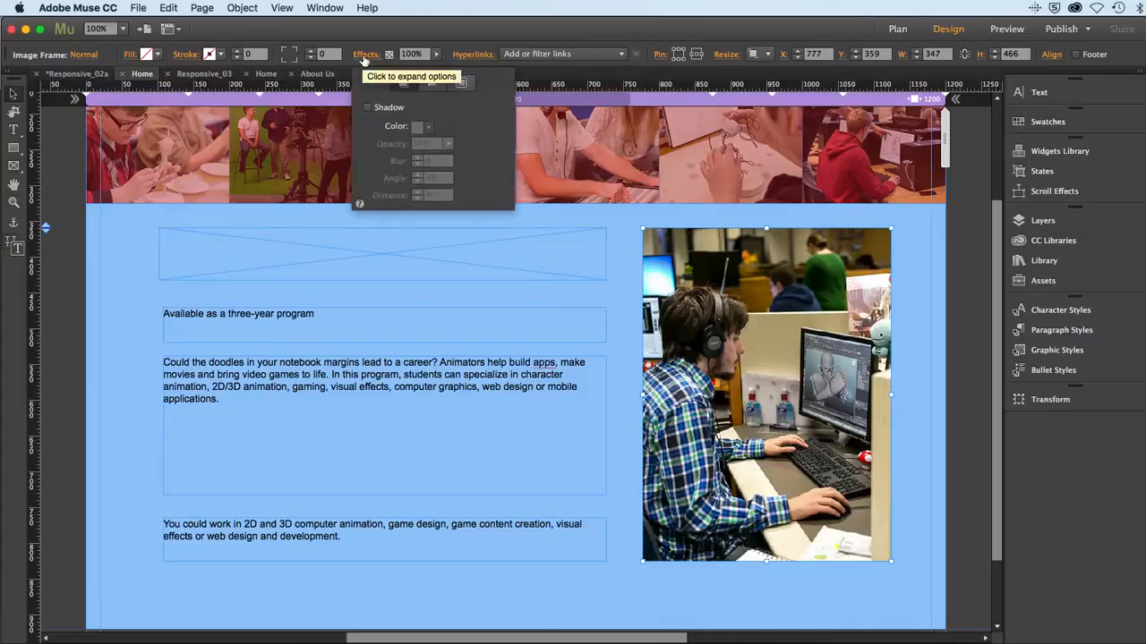
click(368, 107)
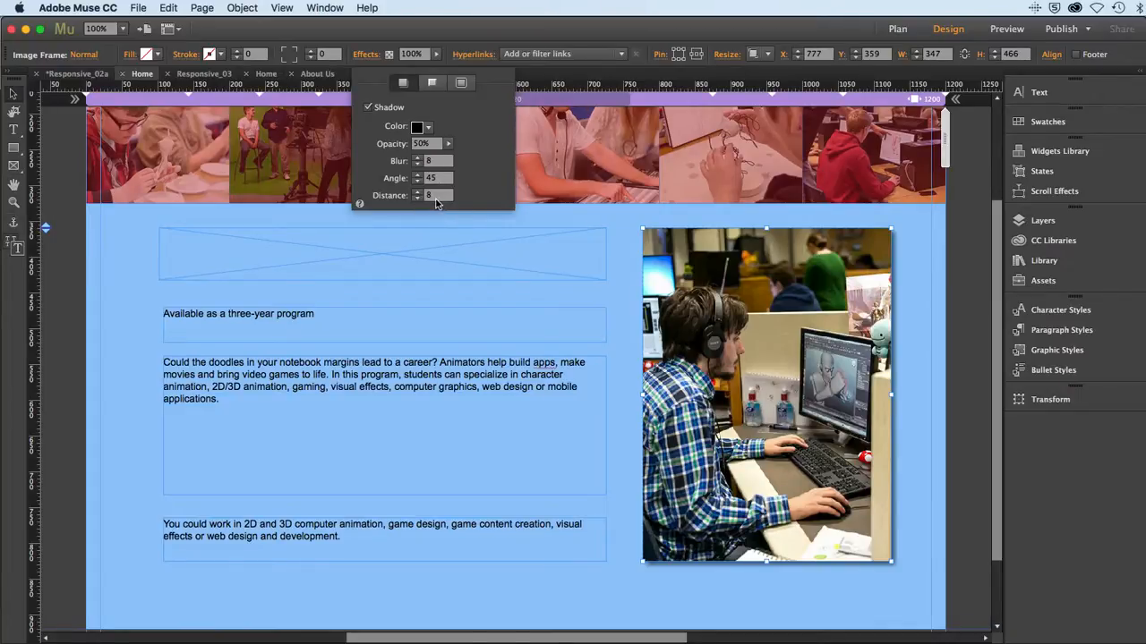
click(127, 255)
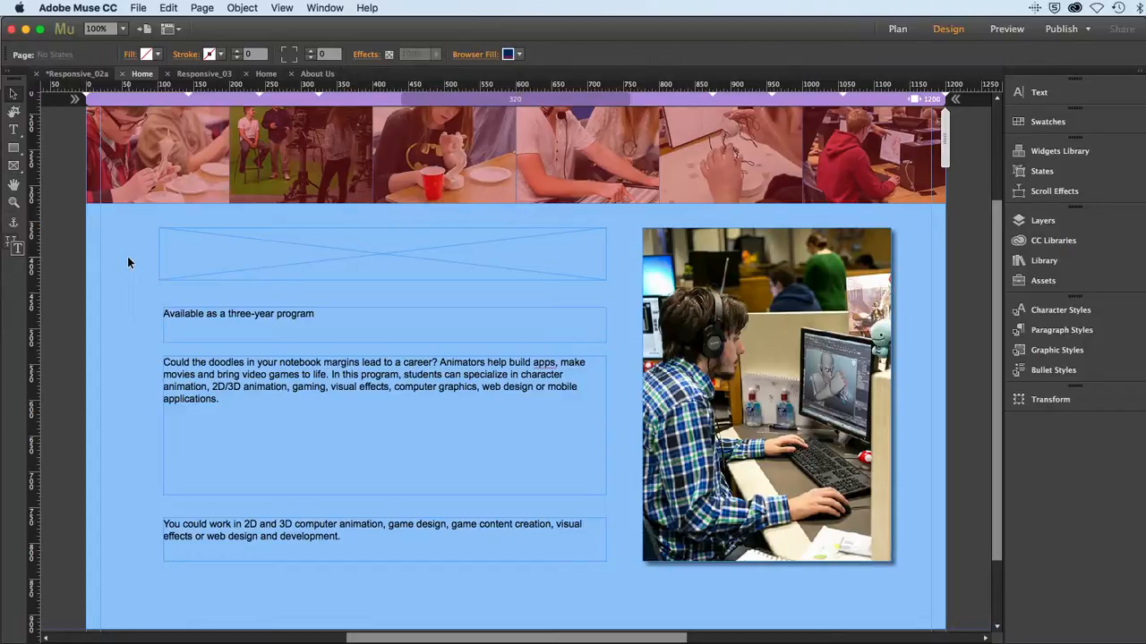
Check the responsive resize setting of the student photo and of the empty title image frame
click(708, 300)
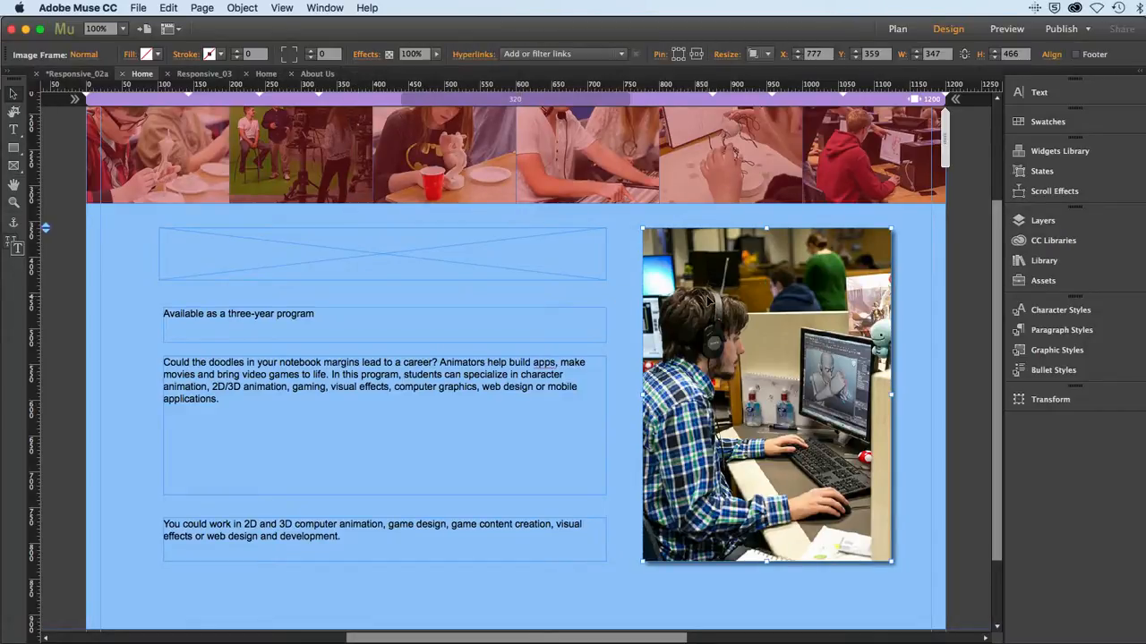
click(758, 55)
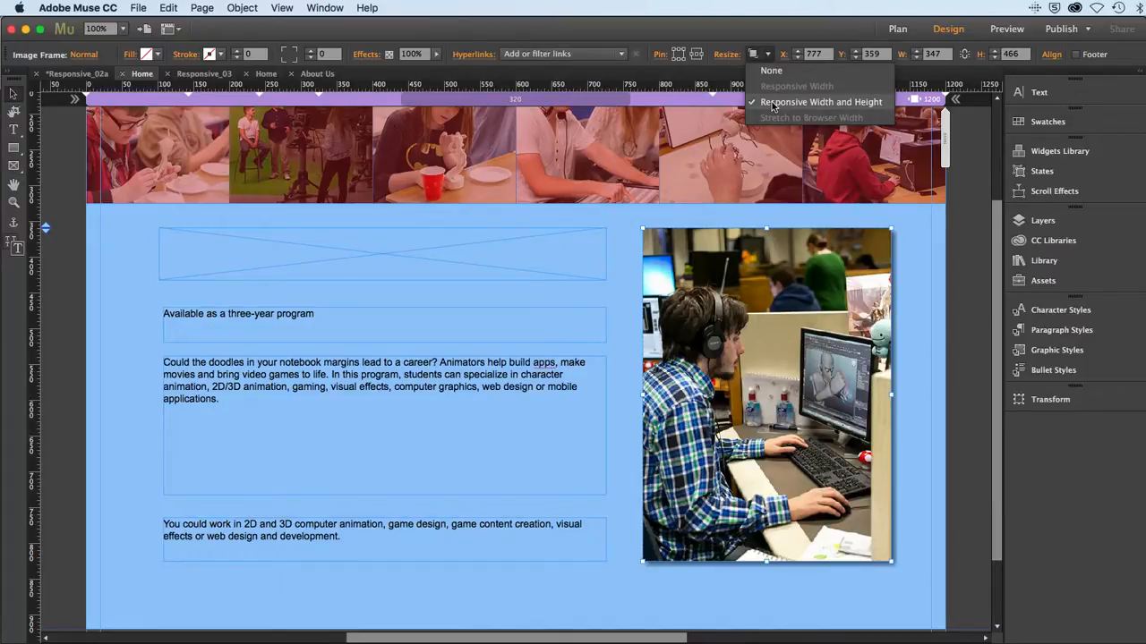
click(523, 257)
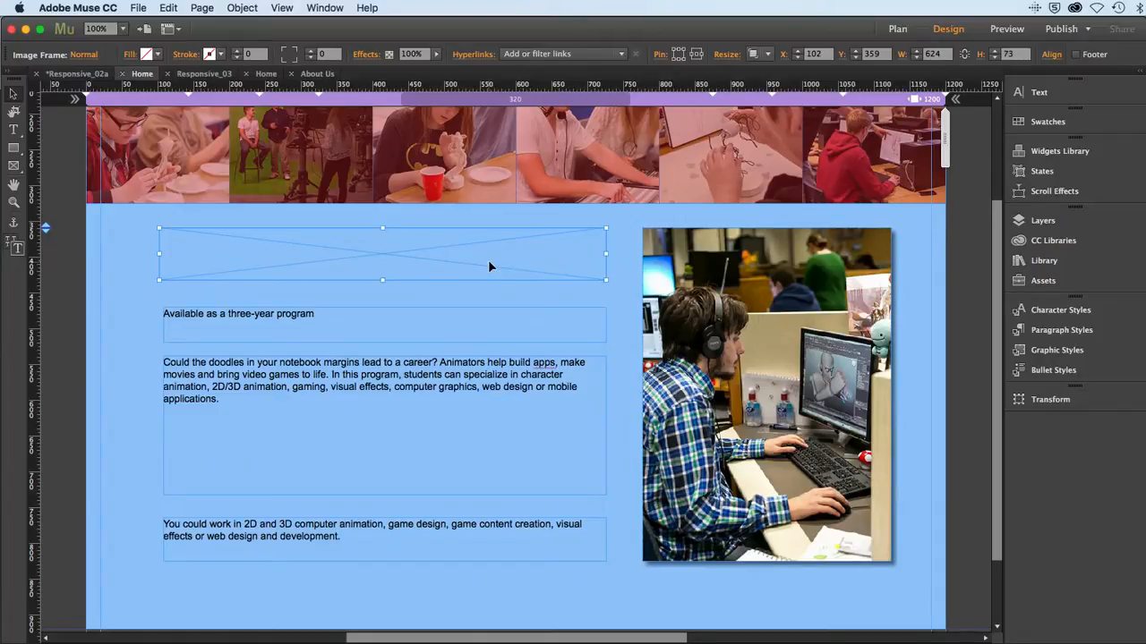
click(762, 55)
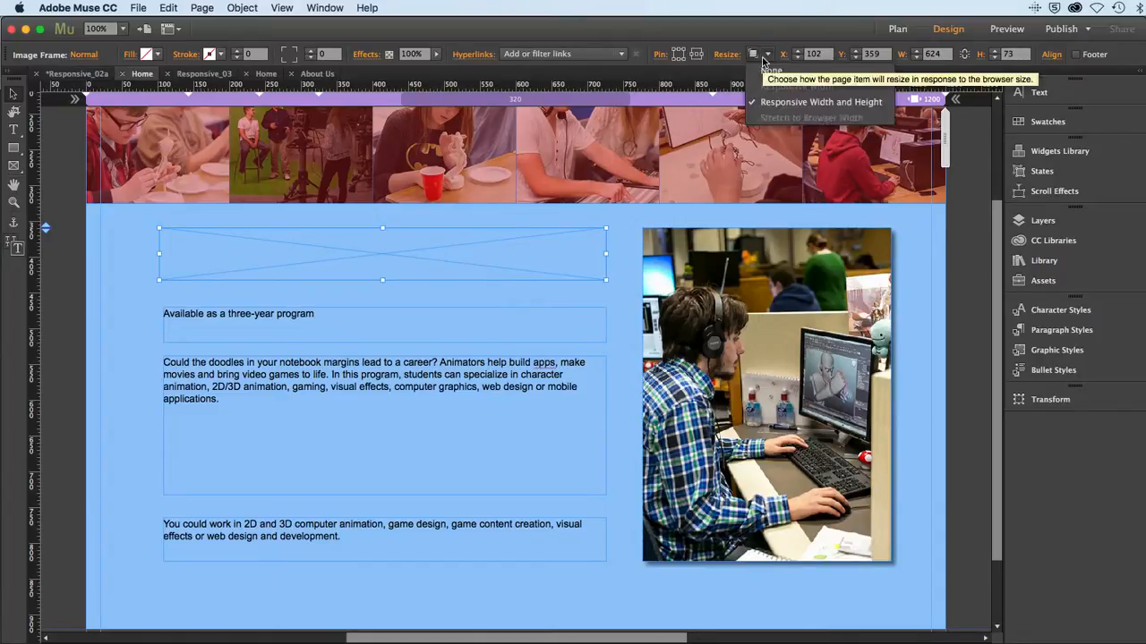
click(763, 55)
Check the responsive resize setting of each of the three text frames, from the subheading down to the career sentence
click(599, 315)
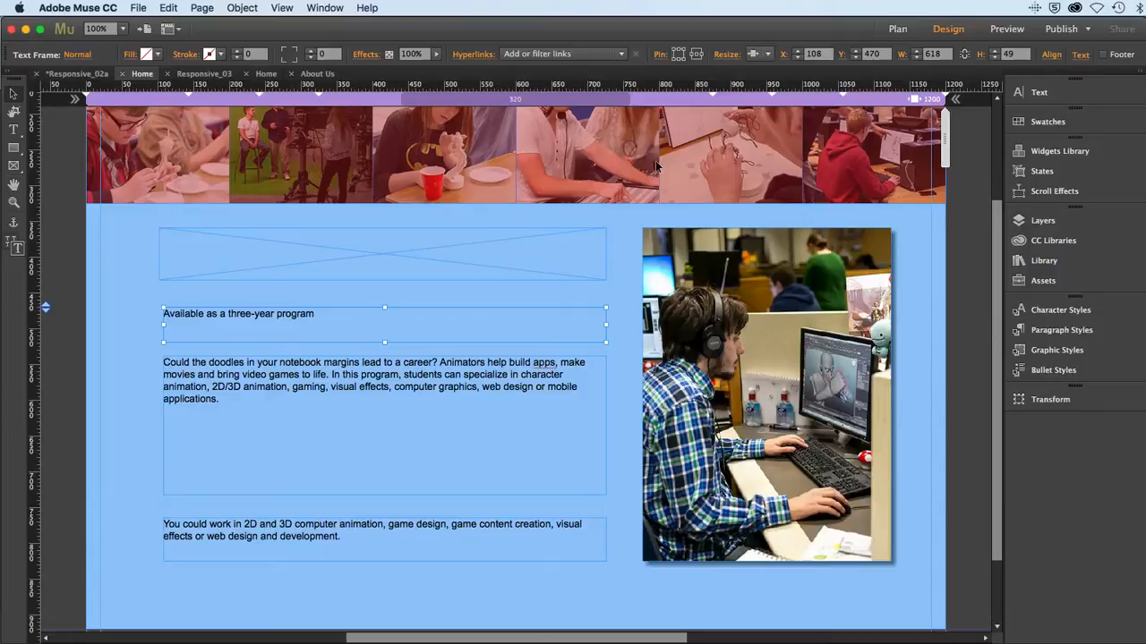
click(758, 55)
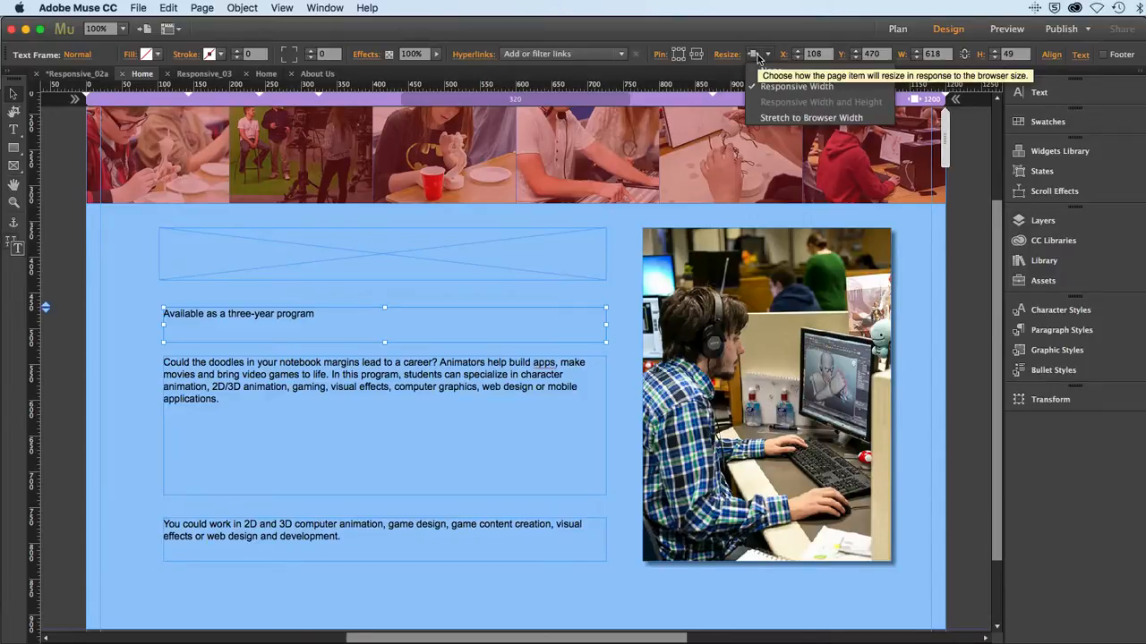
click(758, 58)
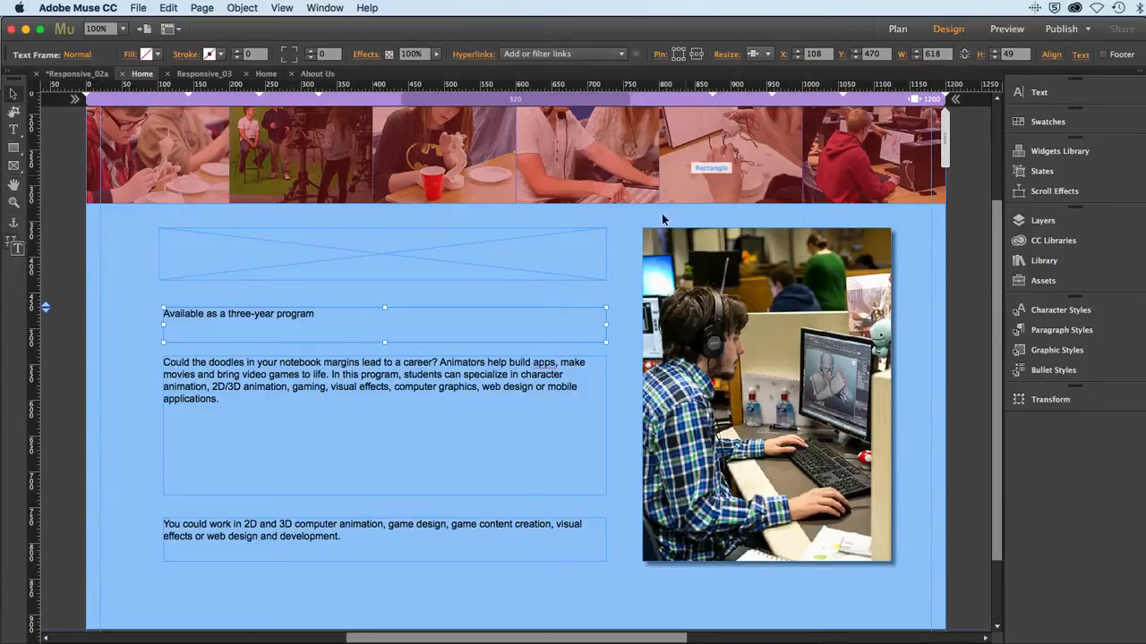
click(549, 390)
click(768, 55)
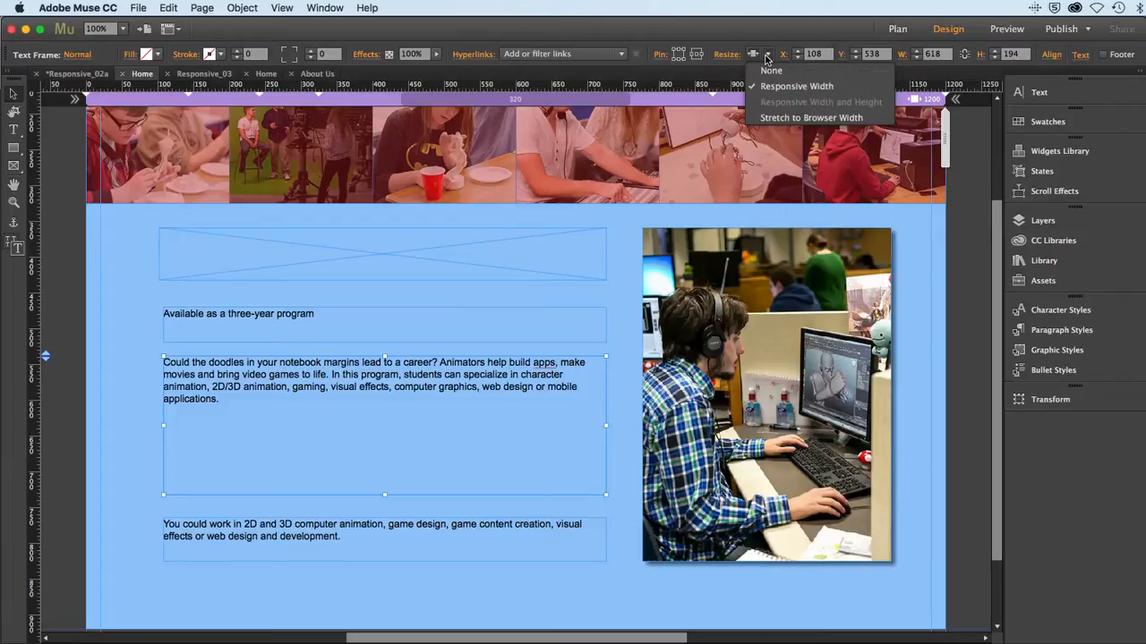
click(768, 55)
click(521, 549)
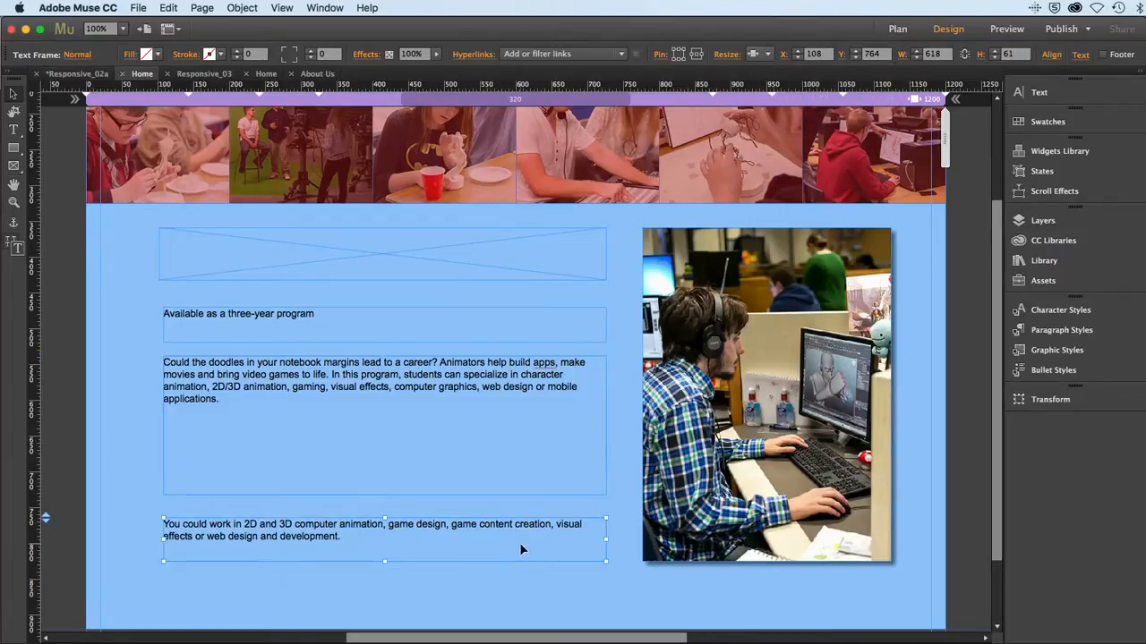
click(767, 54)
click(518, 392)
Deselect the page items and save the site
click(135, 372)
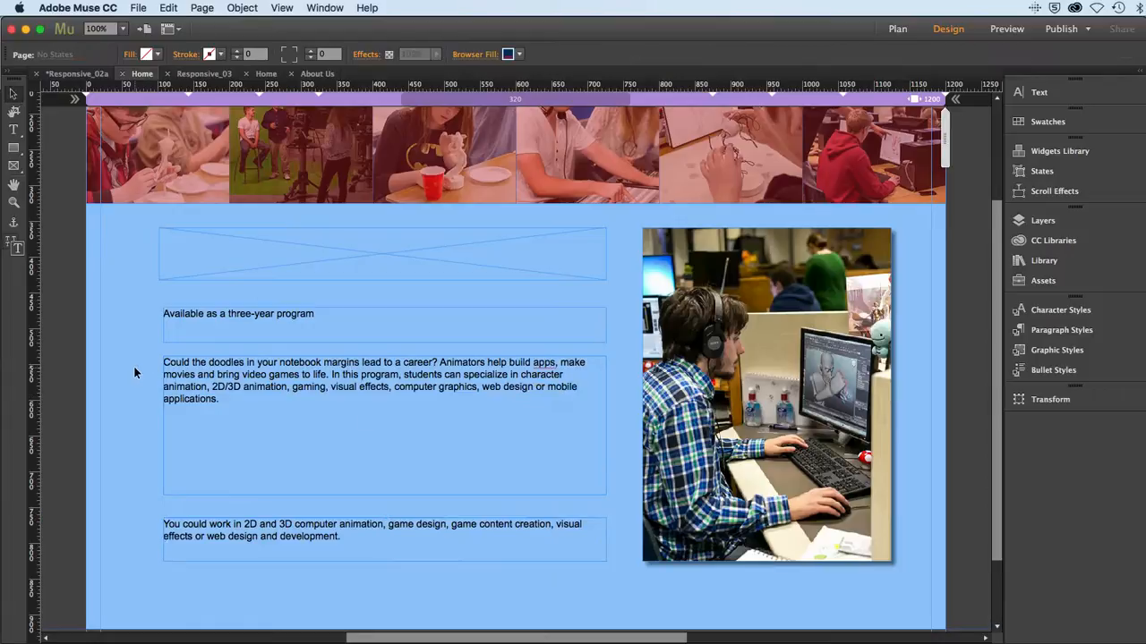
click(138, 7)
click(162, 101)
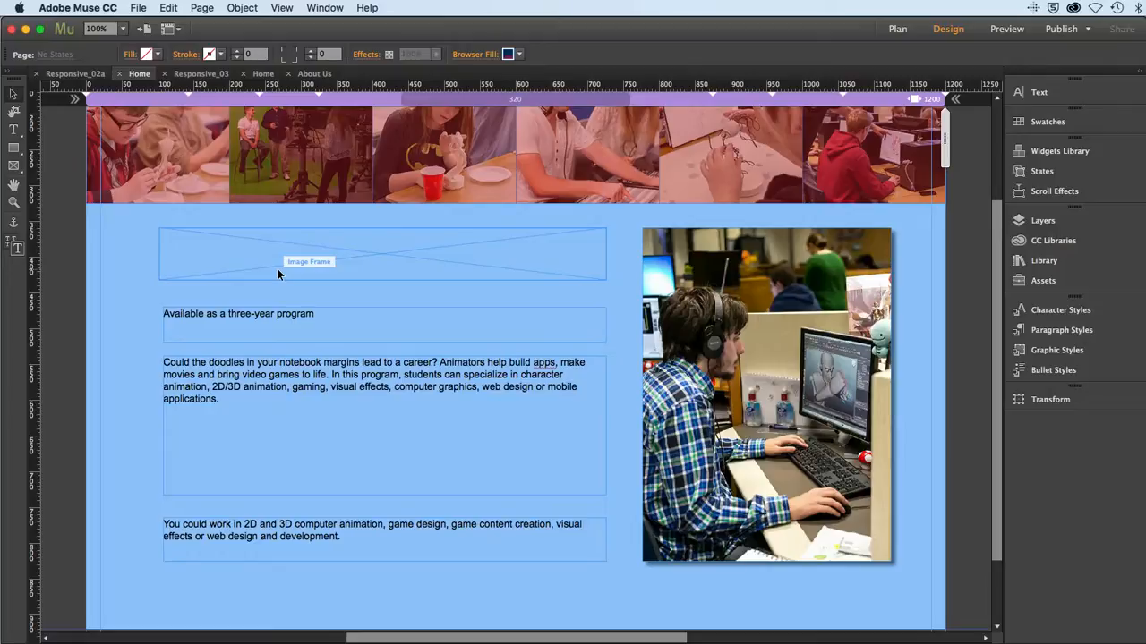
Switch to Photoshop and convert the Animation (ANIM) type layer in Untitled-1 to a shape
key(super+Tab)
key(super+Tab)
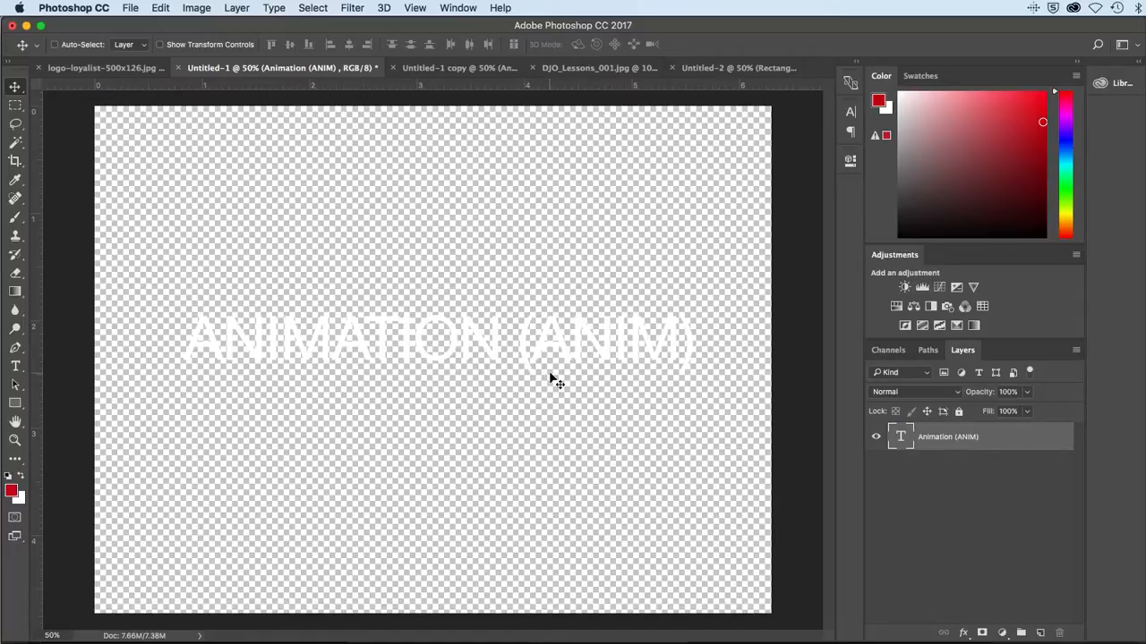
double_click(900, 437)
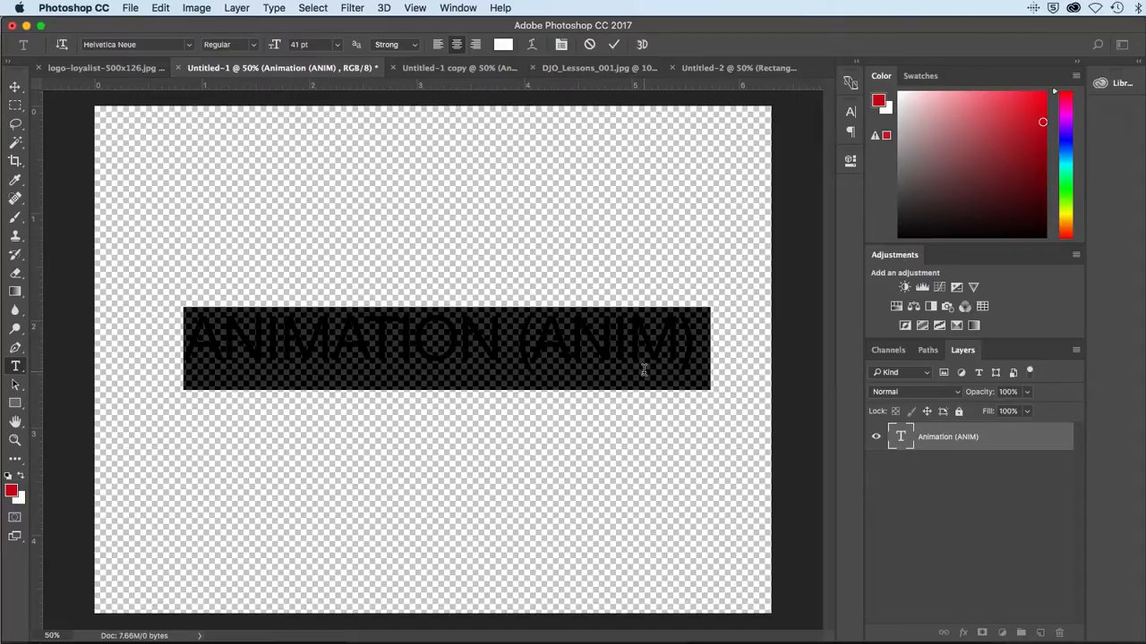
click(16, 90)
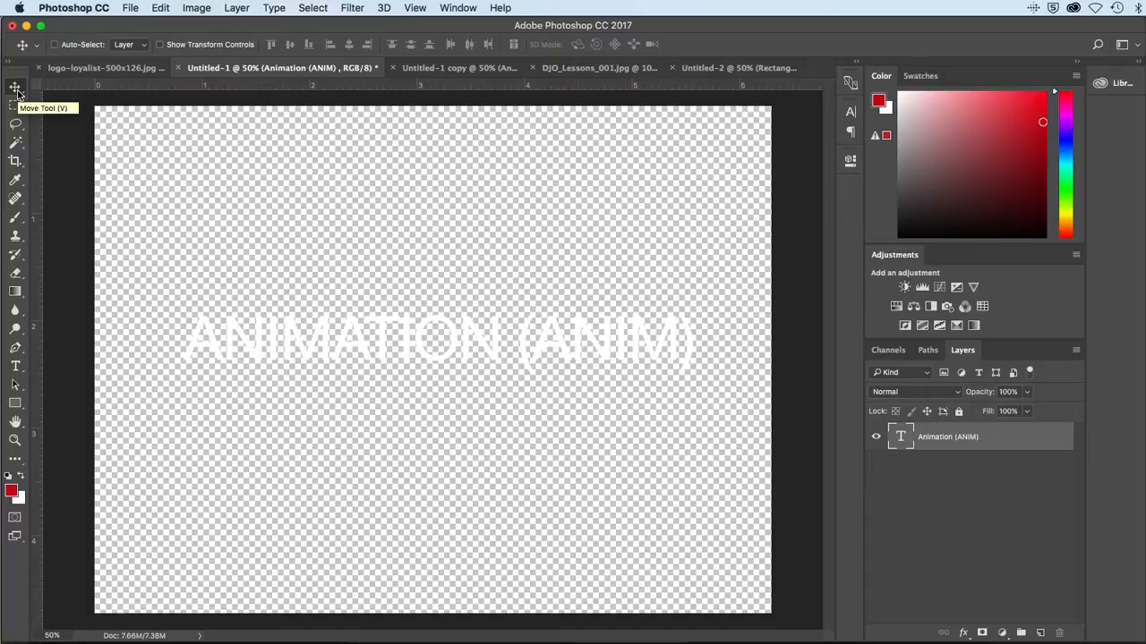
right_click(939, 440)
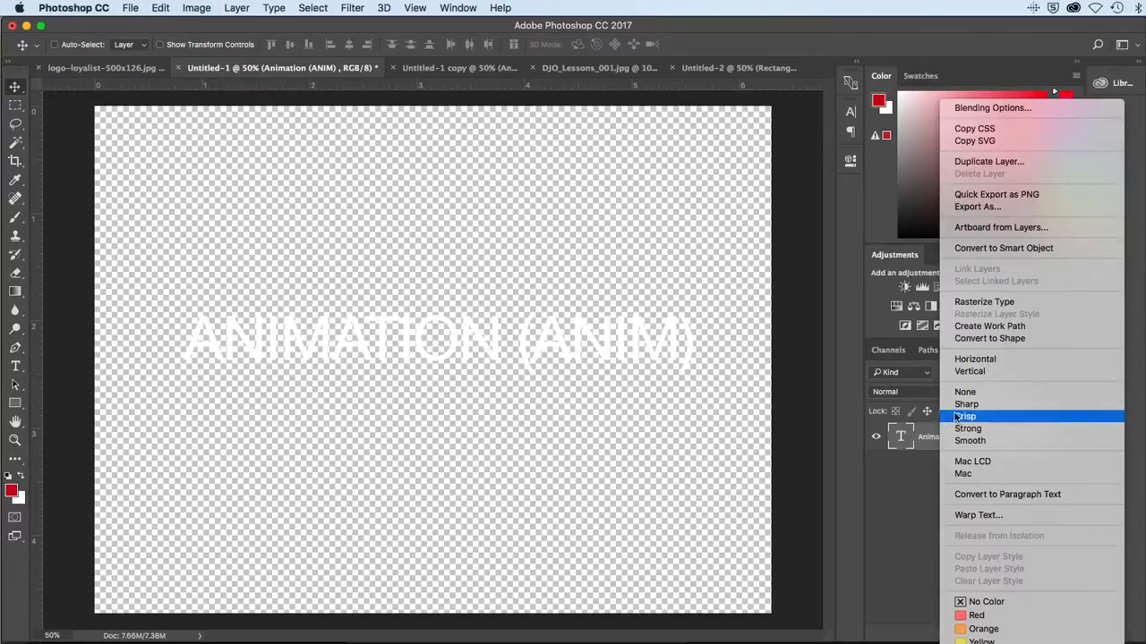
click(989, 338)
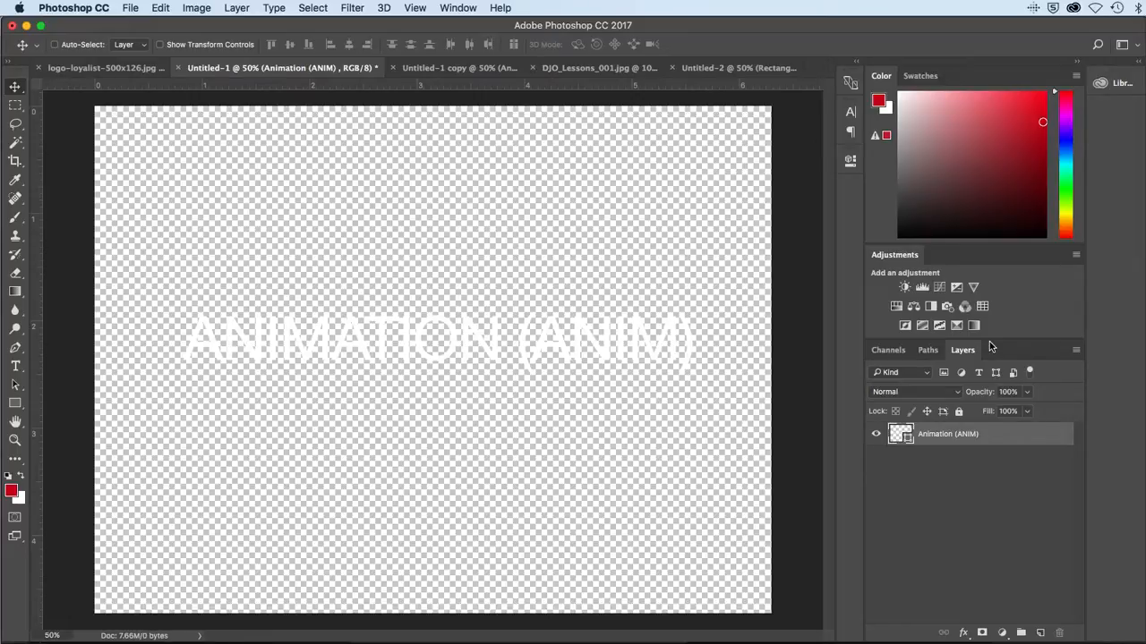
Export the Untitled-1 artwork in SVG format as Animation_title2.svg into the loyalist students folder
click(133, 8)
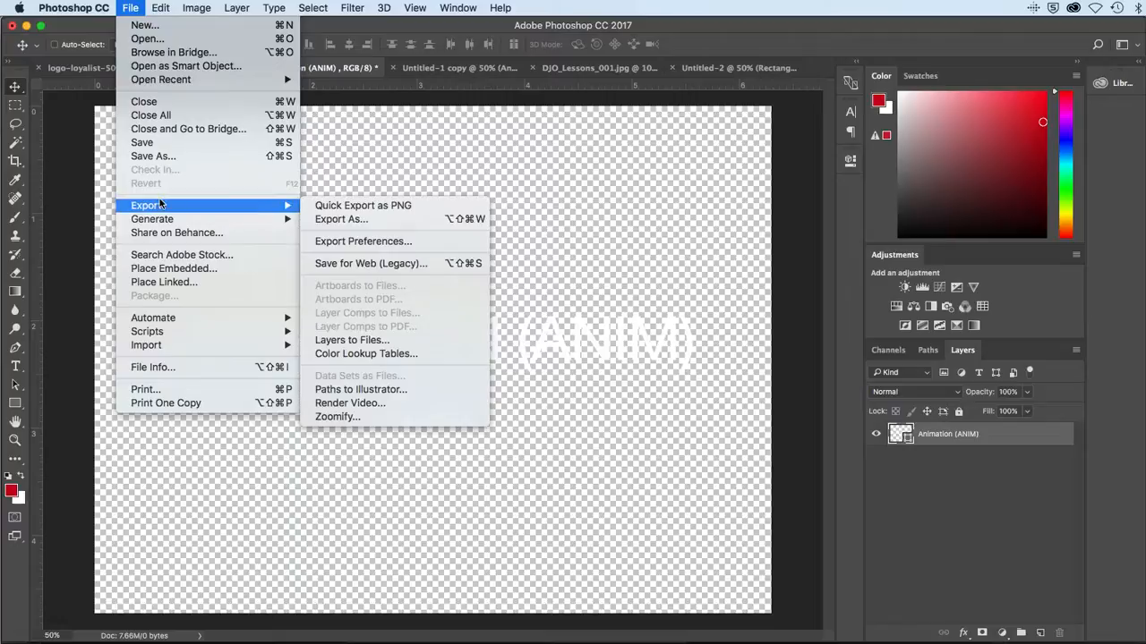
mouse_move(162, 205)
click(313, 219)
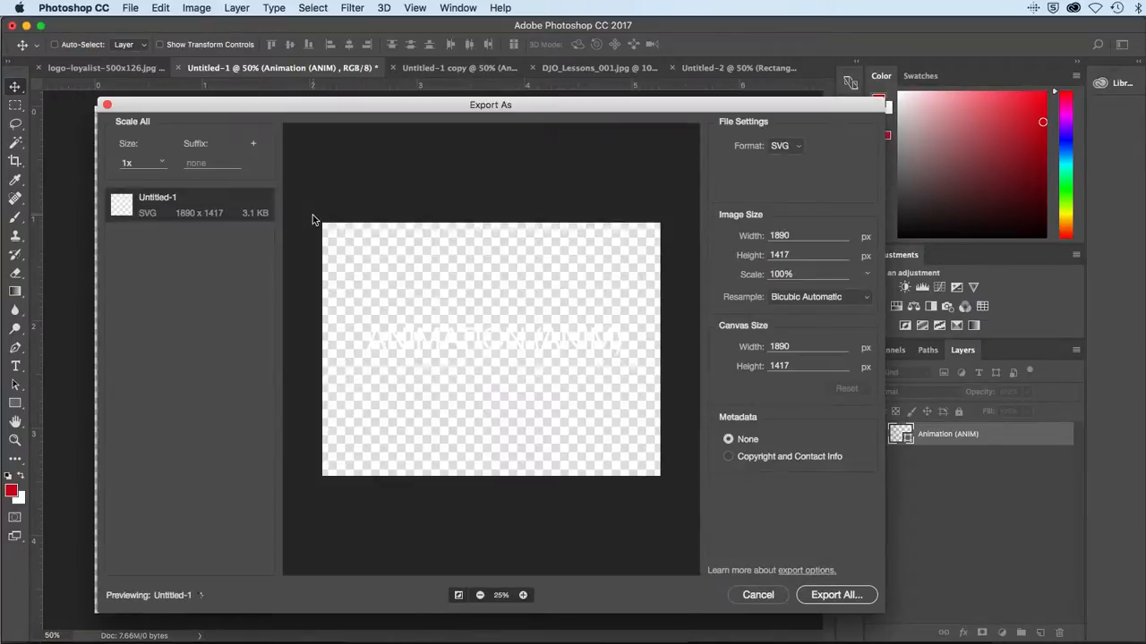
click(785, 147)
click(784, 190)
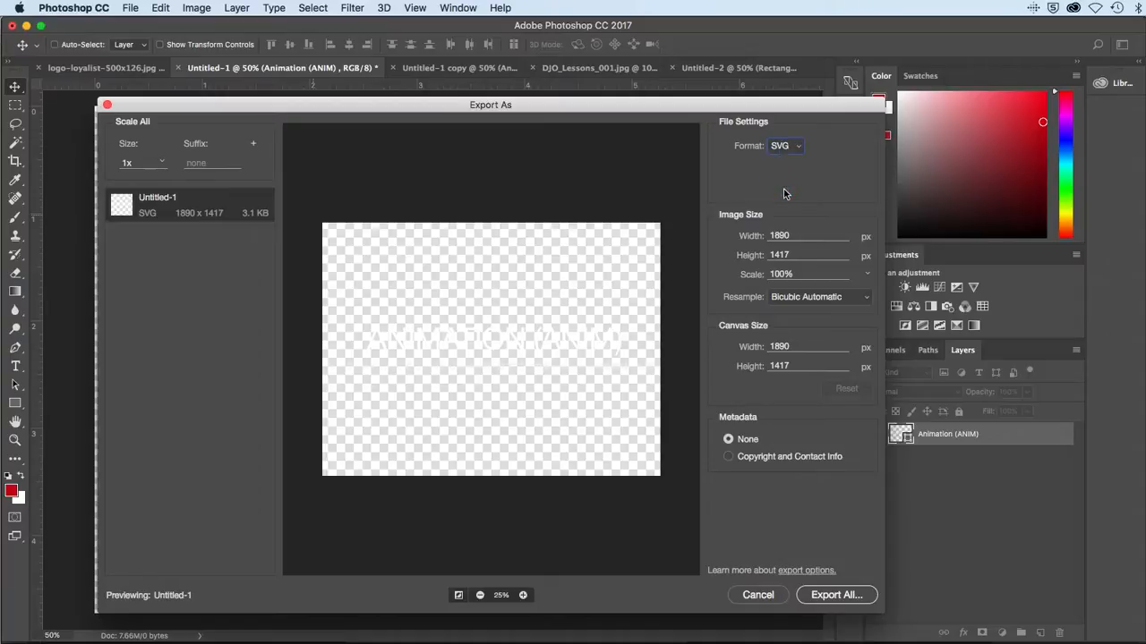
click(832, 594)
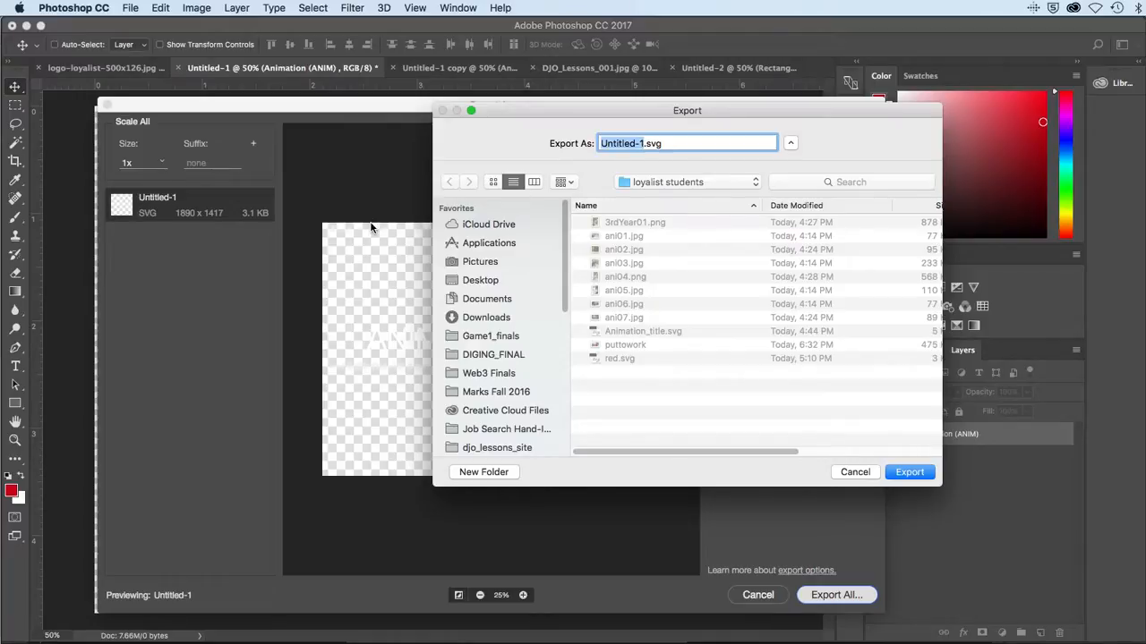
text(Animation_title)
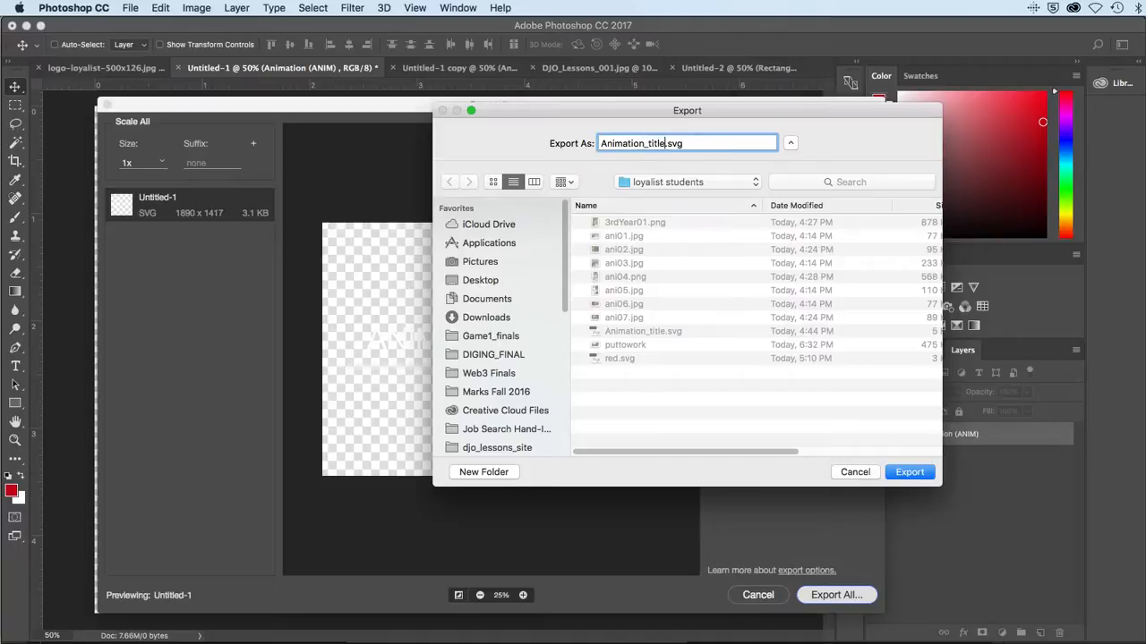
text(2)
click(908, 473)
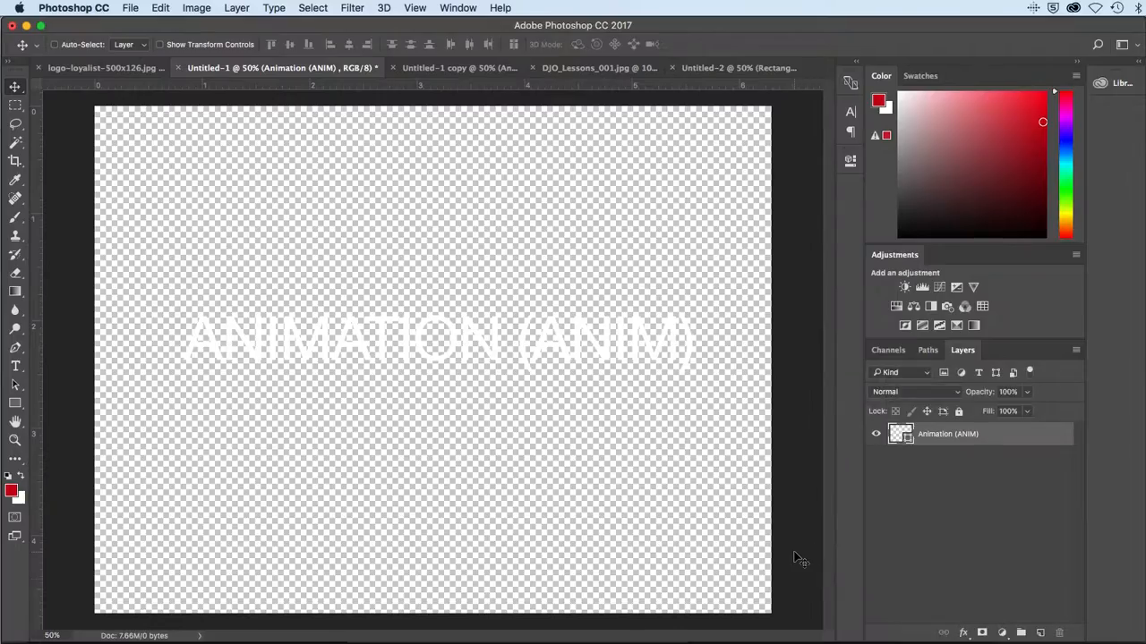
Switch to Muse and place Animation_title2.svg into the empty title image frame on the Home page
key(super)
key(super+Tab)
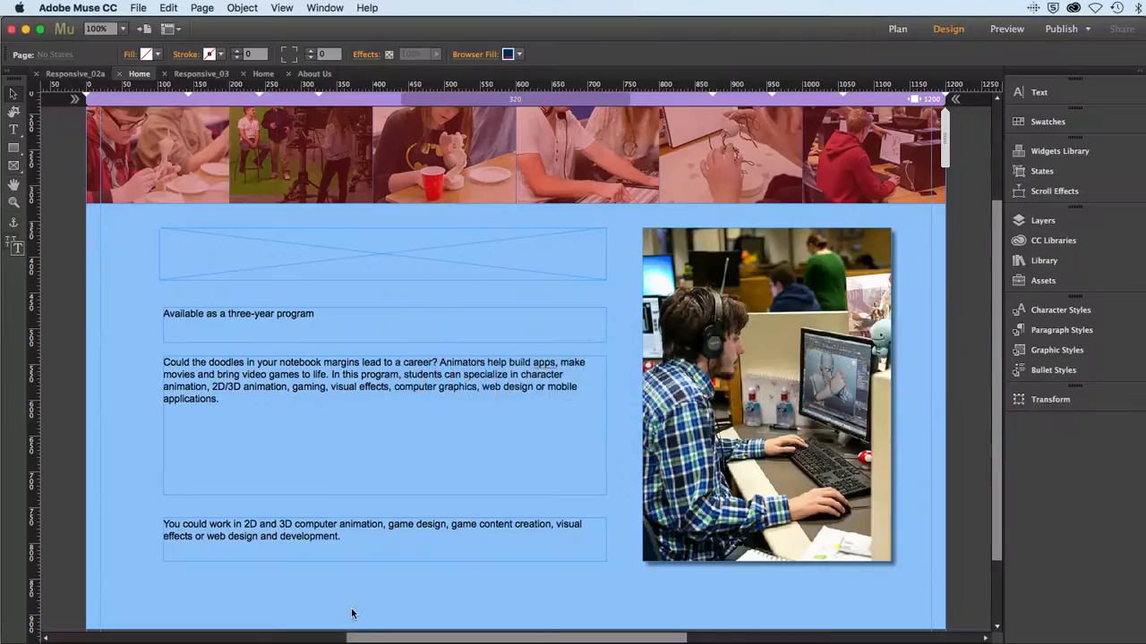
click(136, 7)
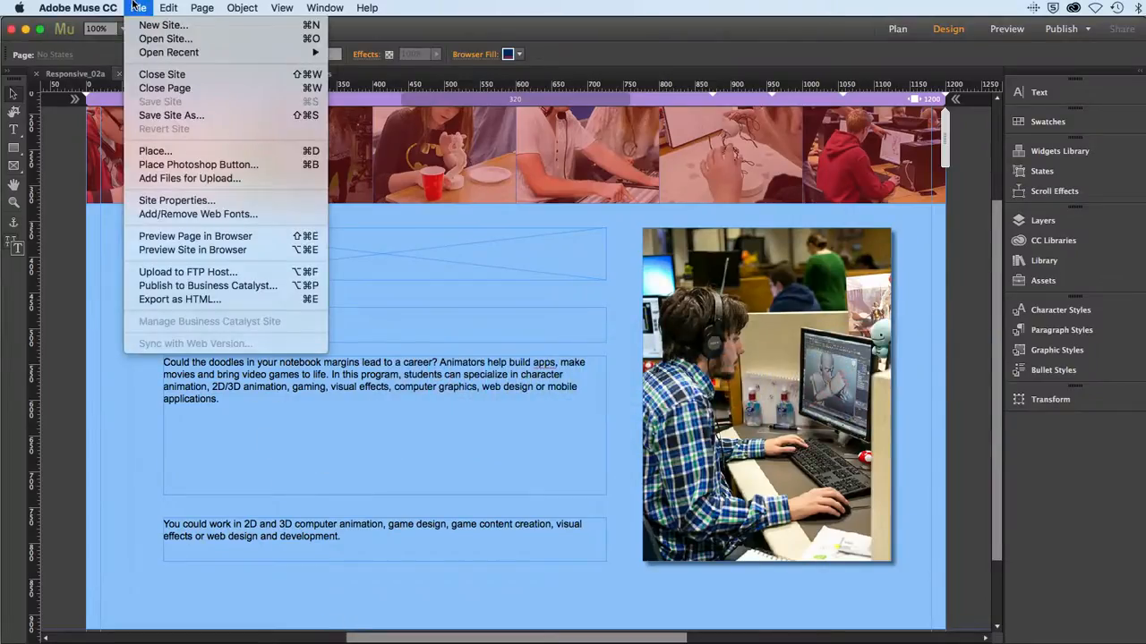
click(157, 150)
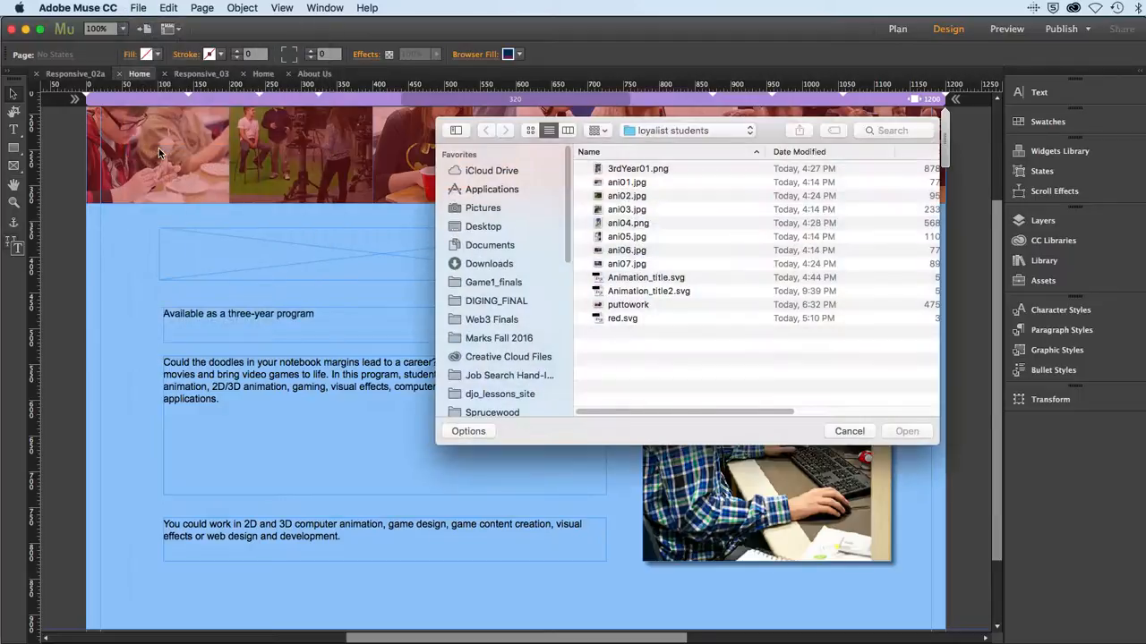
click(654, 292)
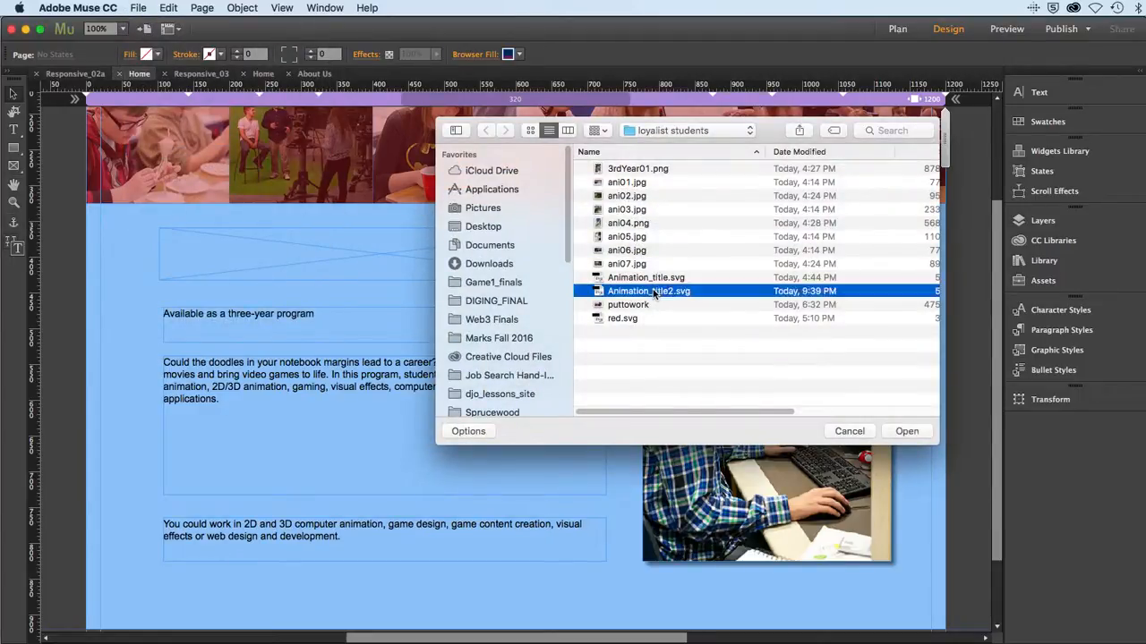
click(890, 437)
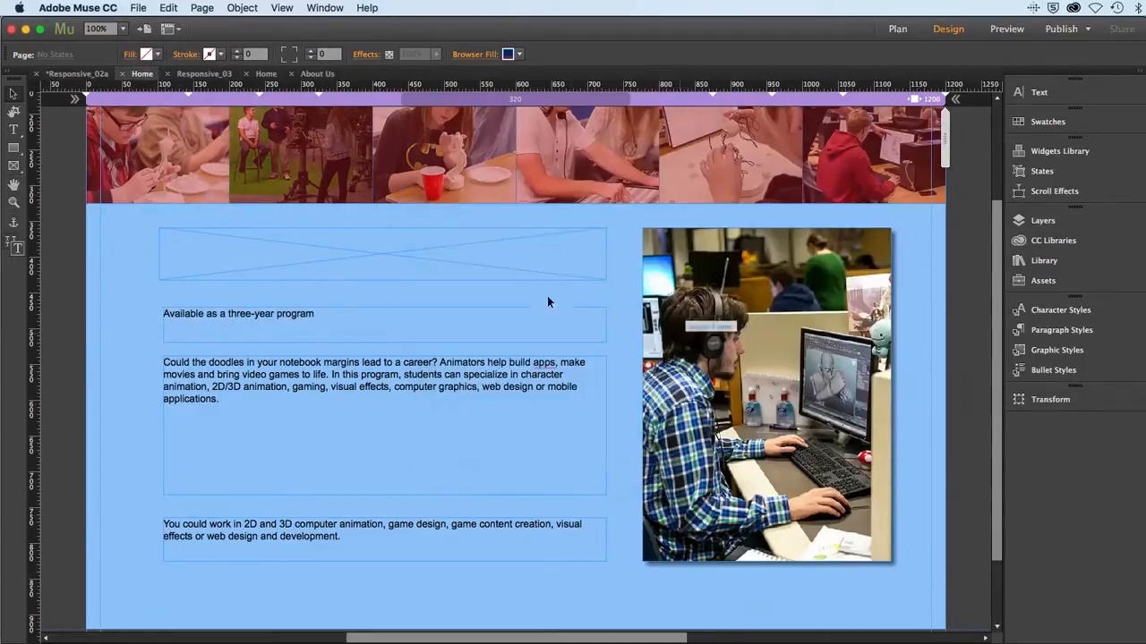
click(188, 249)
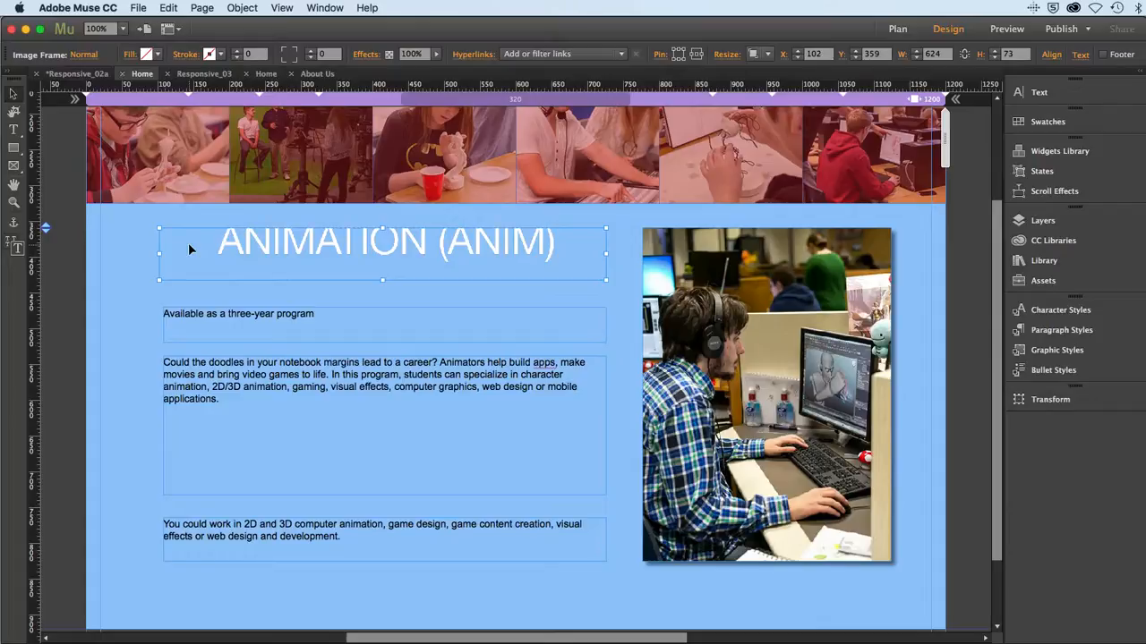
Move the SVG artwork down inside the title frame until the lettering is vertically centred, then deselect it
click(207, 245)
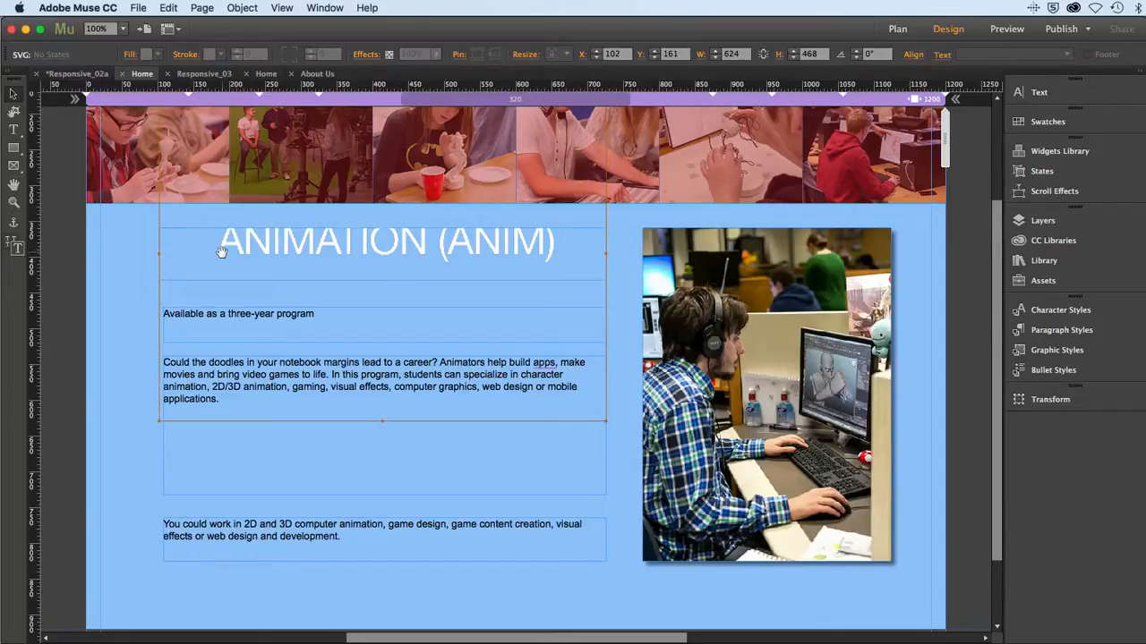
drag(221, 254, 221, 268)
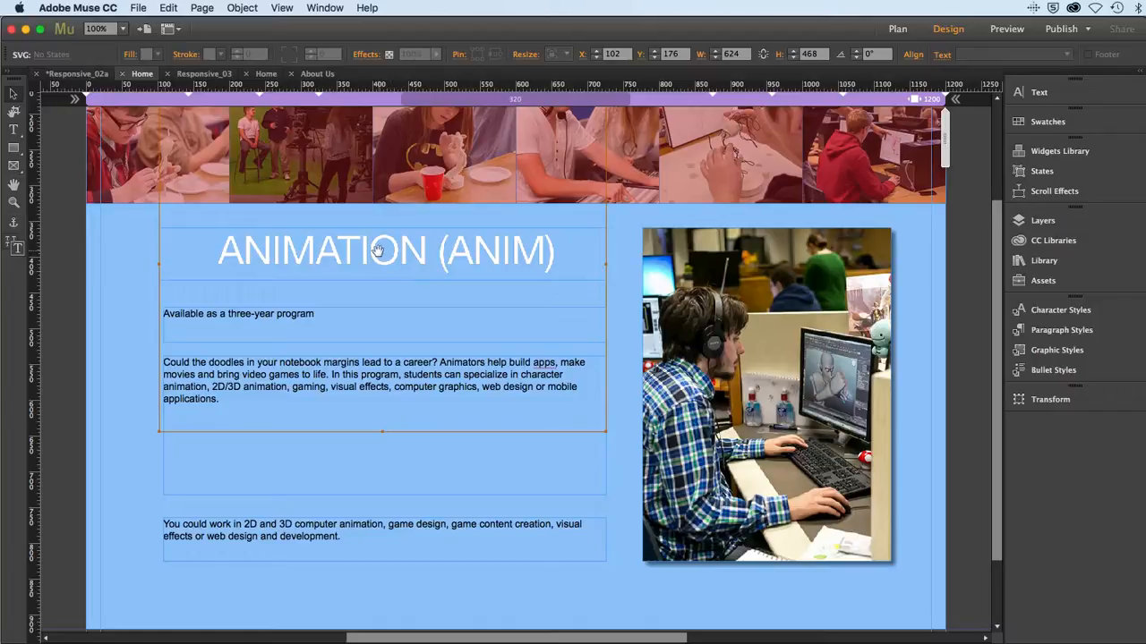
drag(377, 251, 377, 255)
click(127, 287)
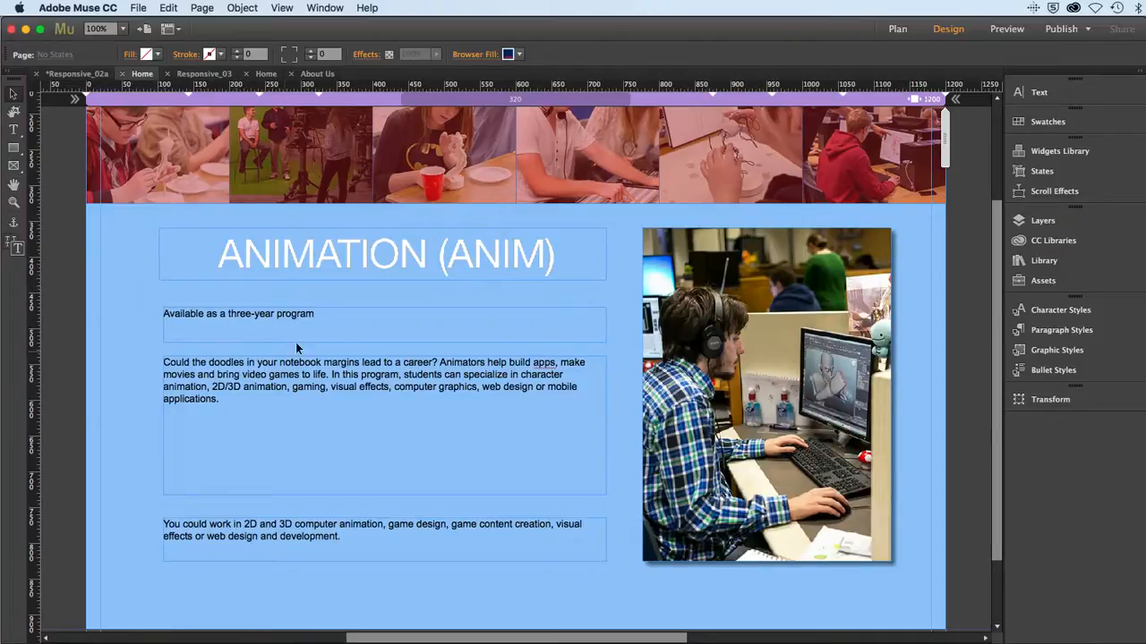
Centre the subheading "Available as a three-year program" and colour it dark blue #1B1463
double_click(331, 319)
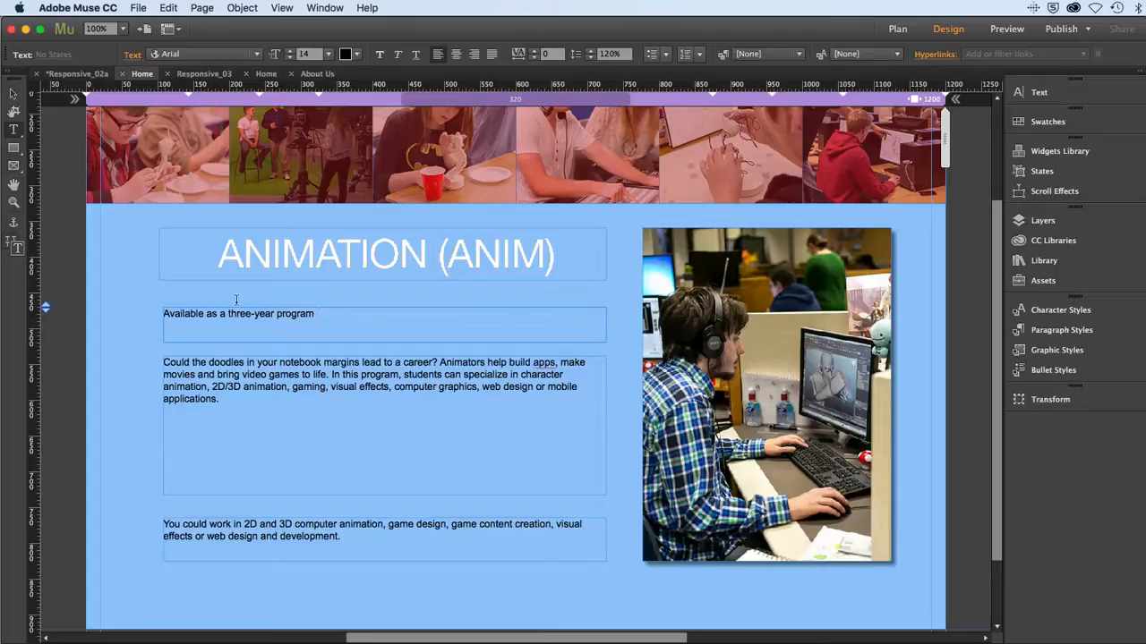
click(456, 56)
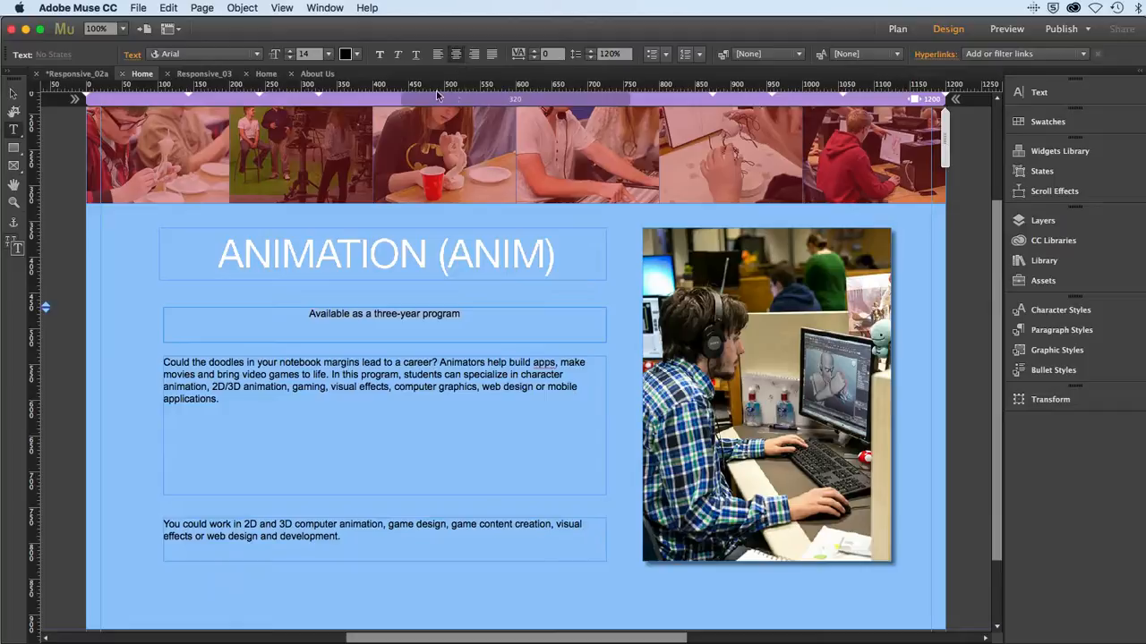
click(356, 55)
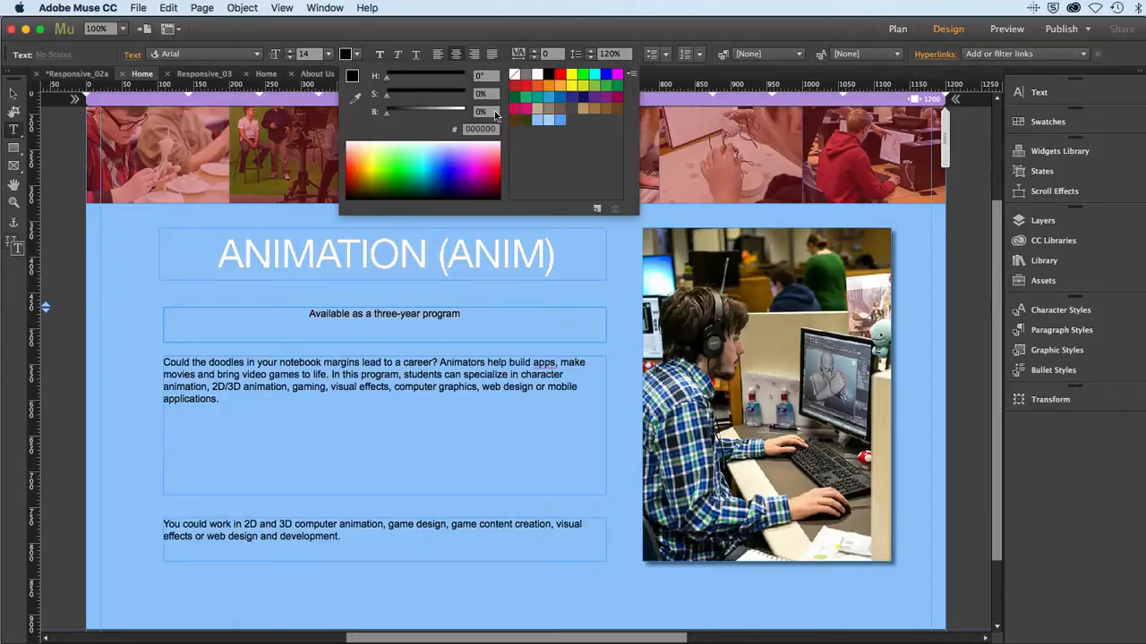
click(583, 99)
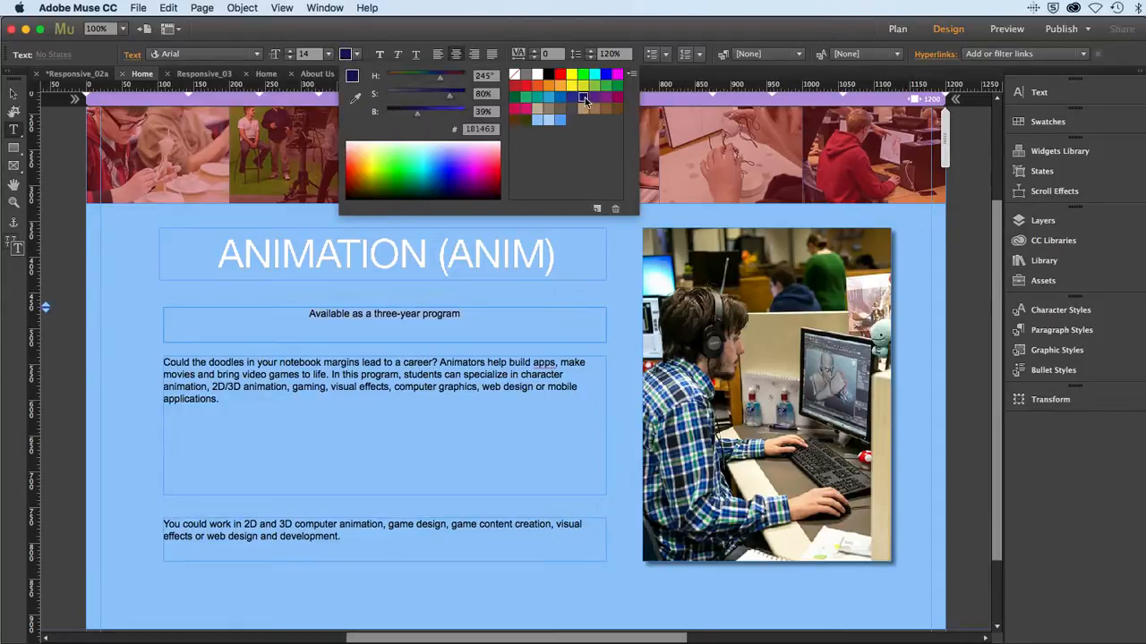
Increase the subheading's font size to 21
click(289, 51)
click(289, 51)
click(289, 51)
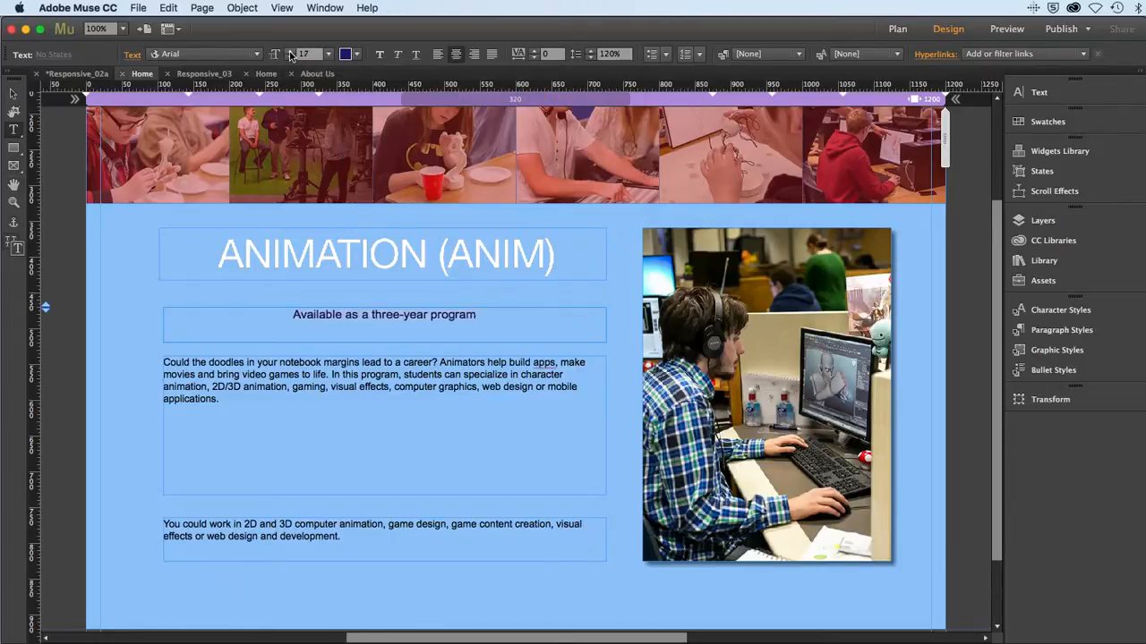
click(289, 51)
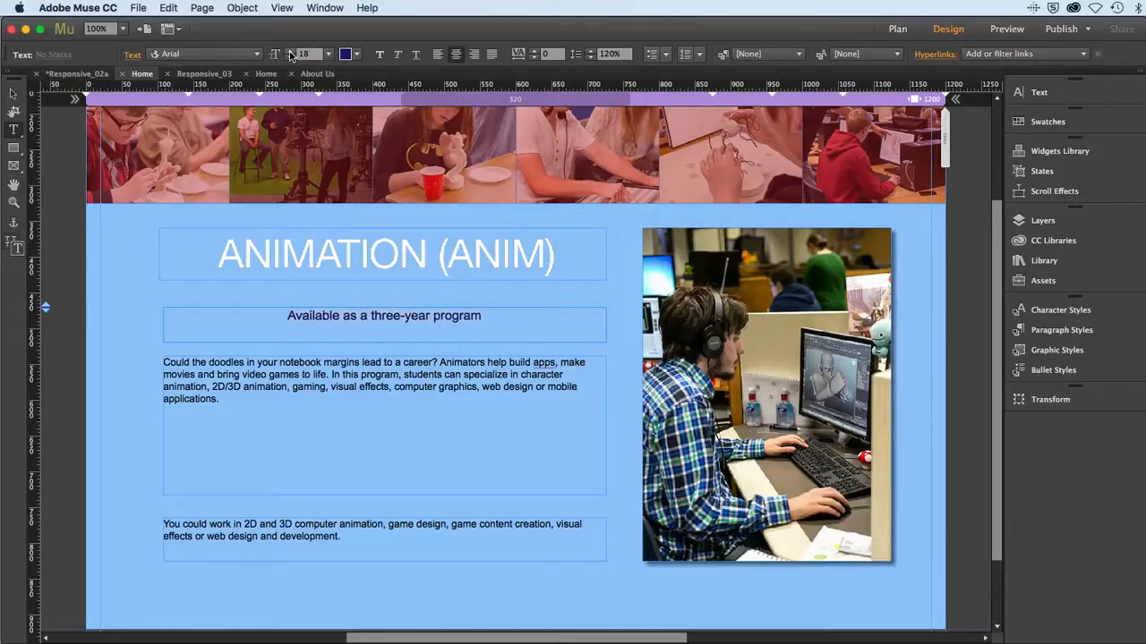
click(289, 51)
click(289, 51)
click(289, 51)
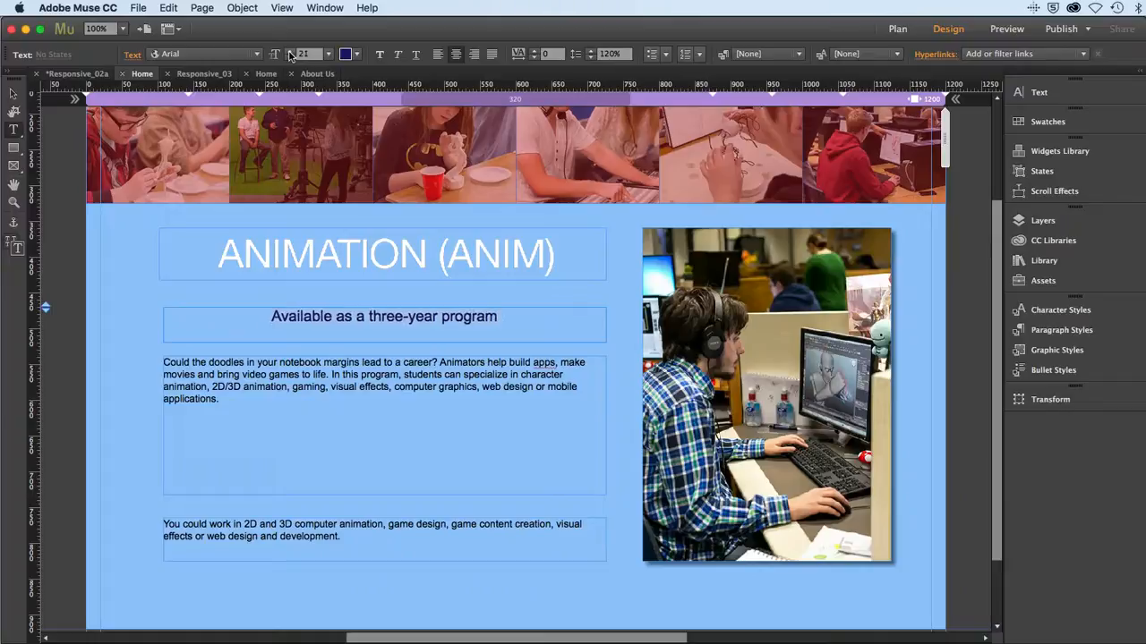
Shorten the subheading's text frame to a height of 30 and move it up directly beneath the title frame
click(12, 94)
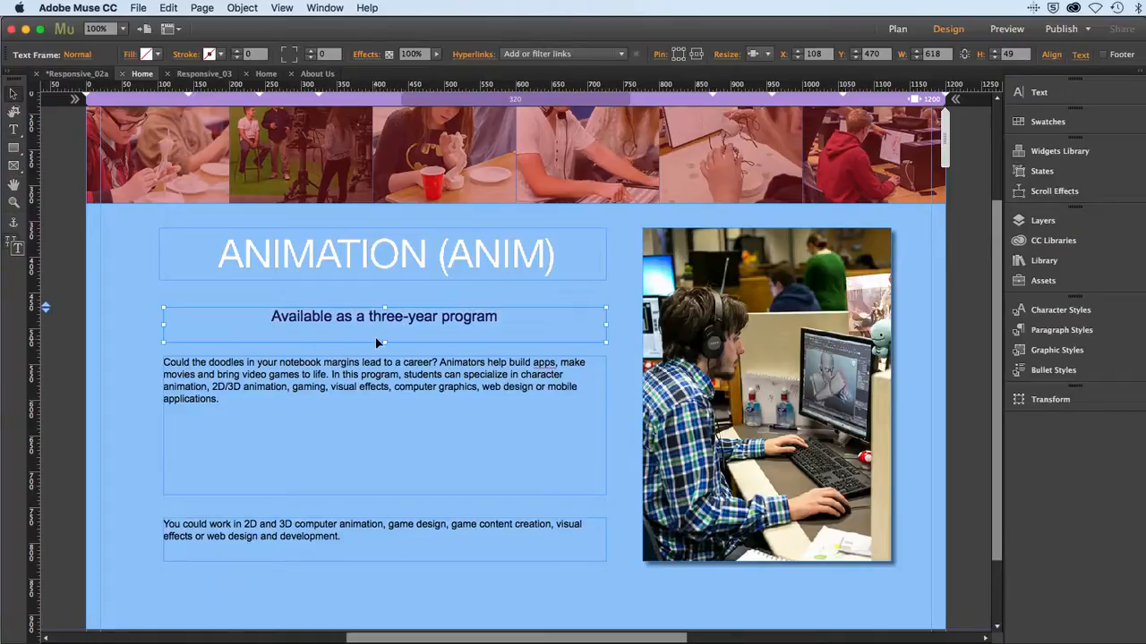
drag(383, 340, 383, 330)
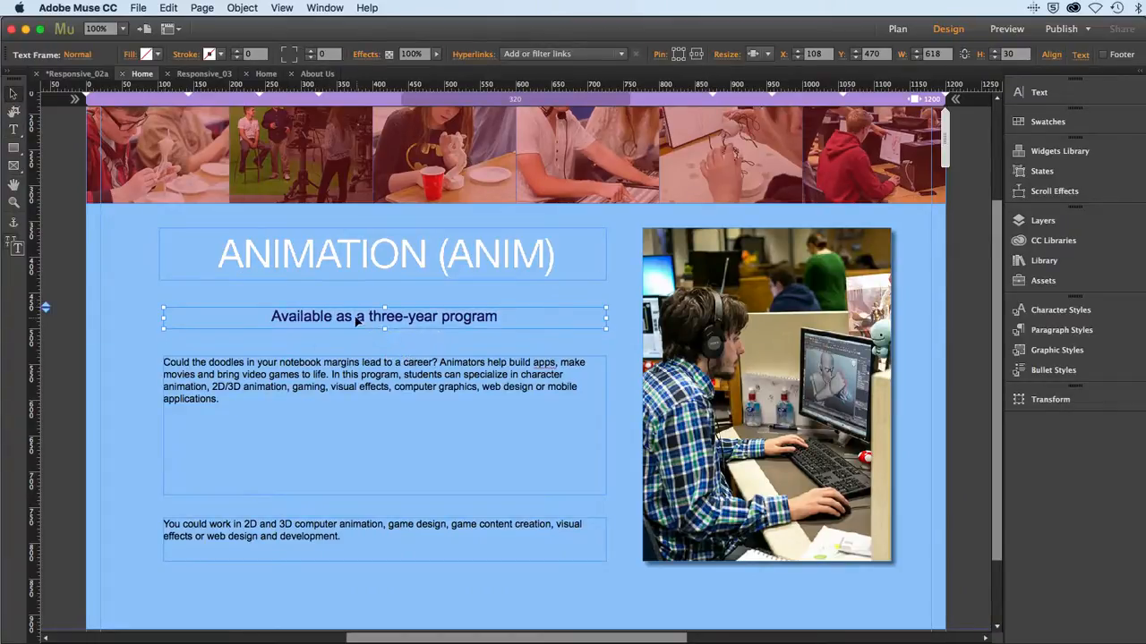
key(Up)
key(Up)
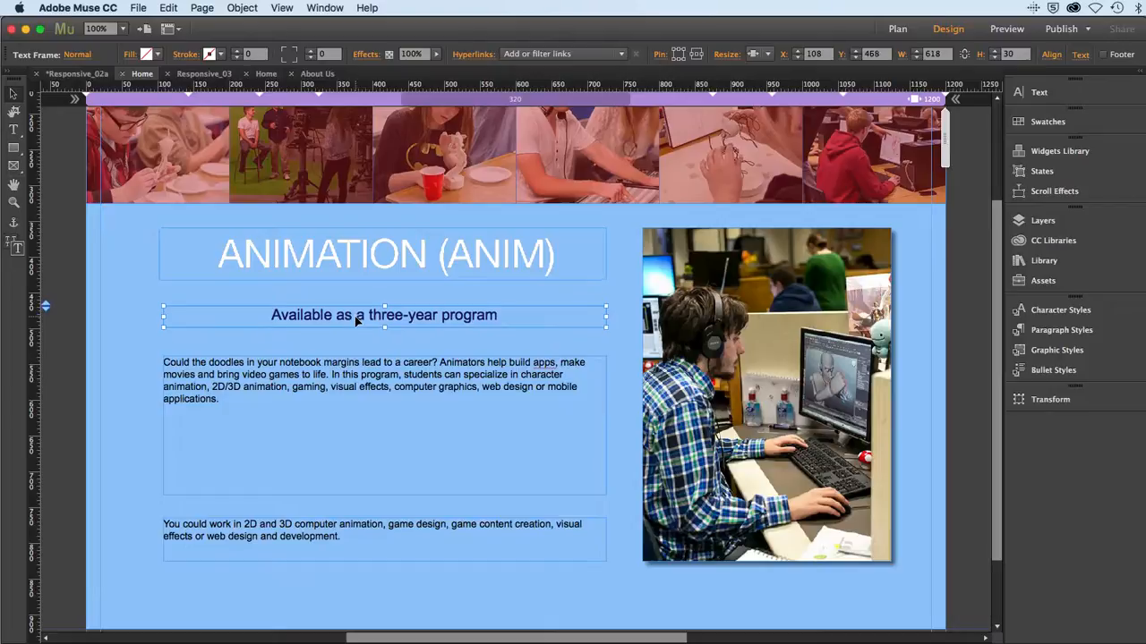
drag(356, 321, 351, 298)
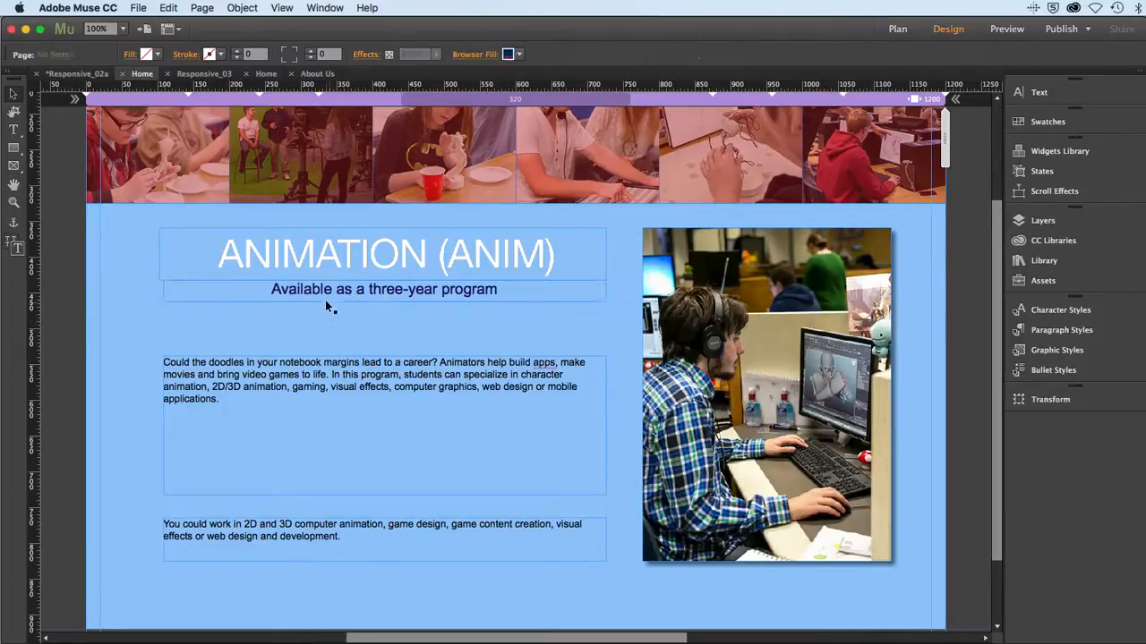
Recolour the whole subheading text to the medium blue swatch #0074BD
double_click(324, 289)
drag(269, 289, 497, 289)
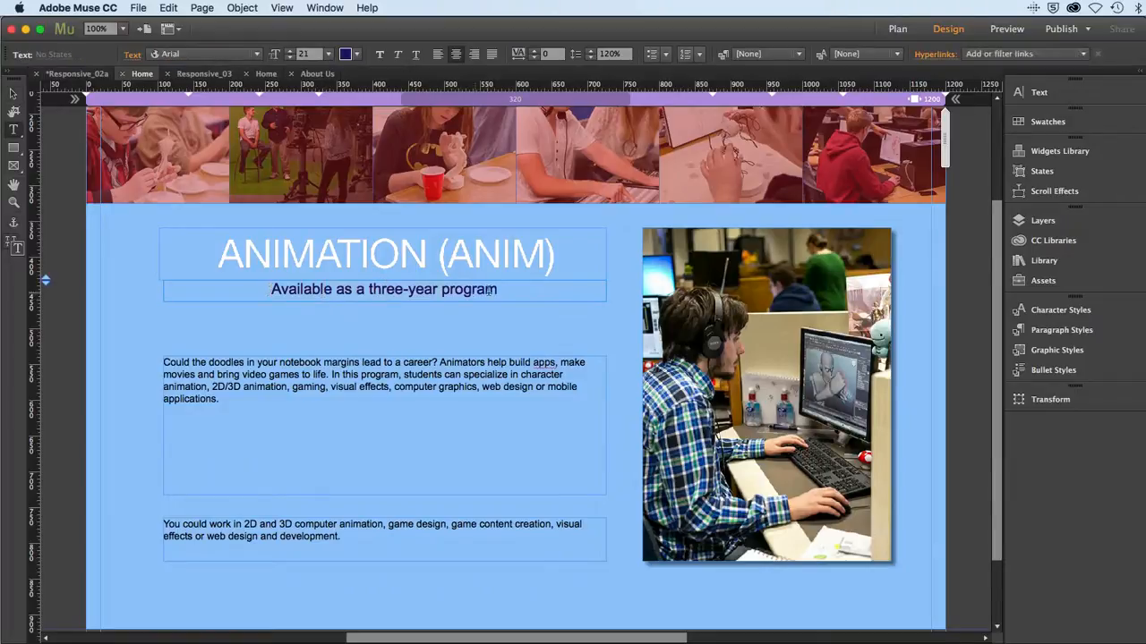
click(354, 54)
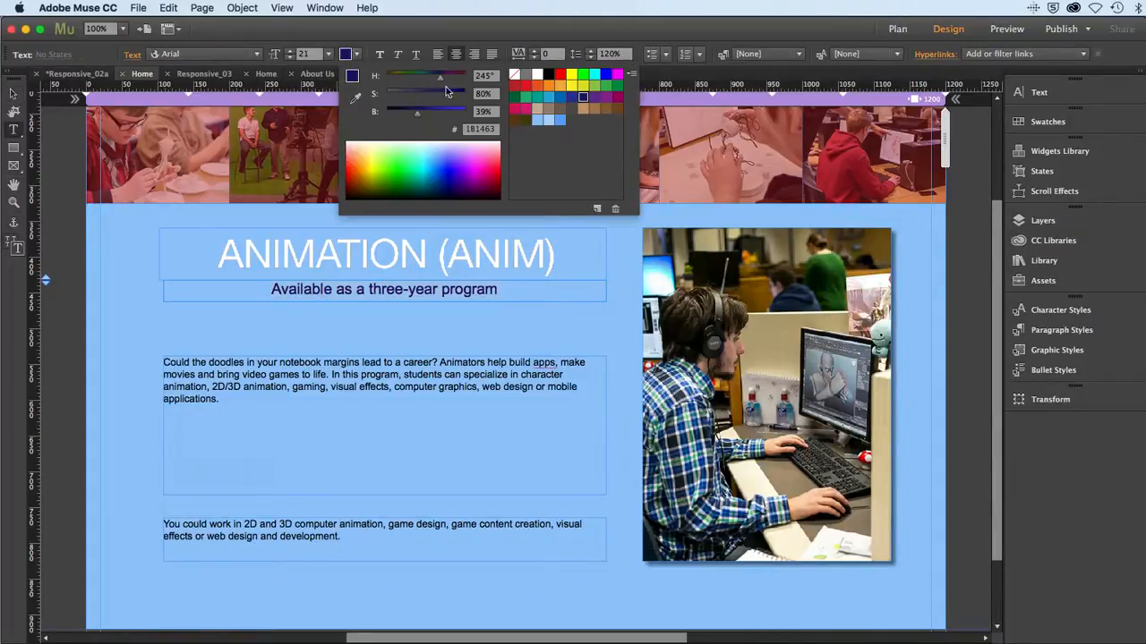
click(561, 98)
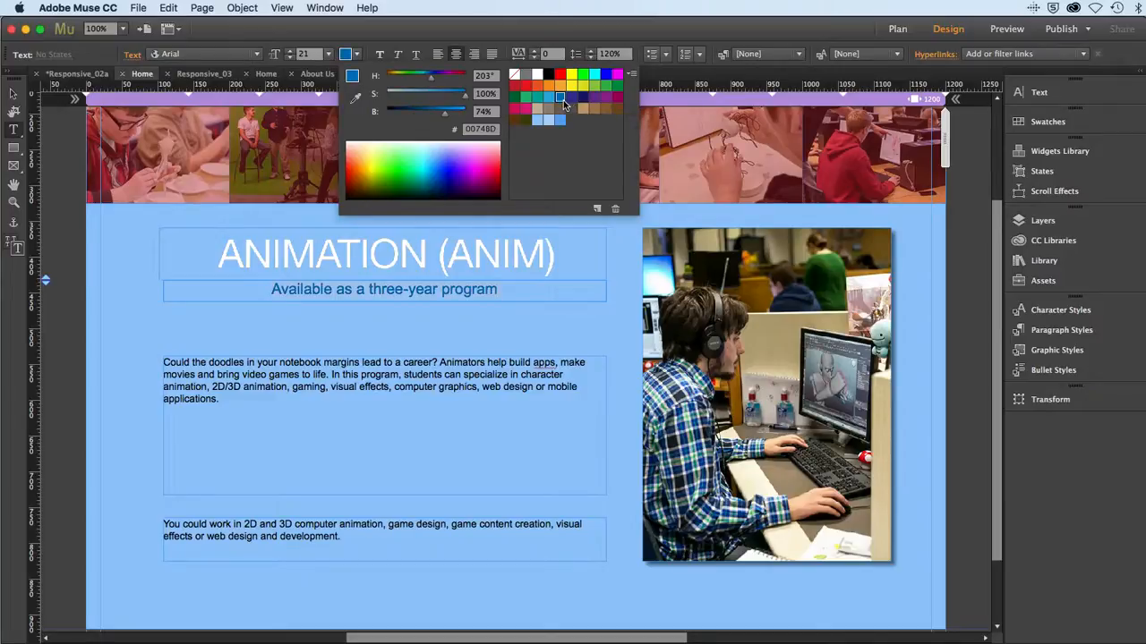
click(13, 94)
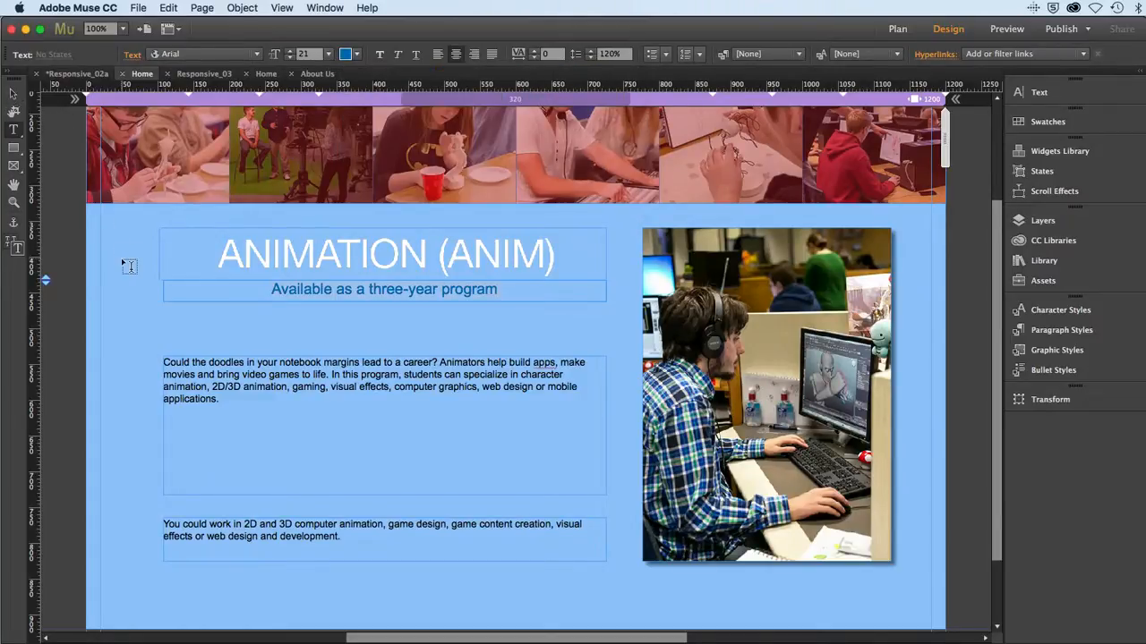
click(14, 94)
Extend the body paragraph's frame upward to a height of 244 and colour its text white
click(358, 385)
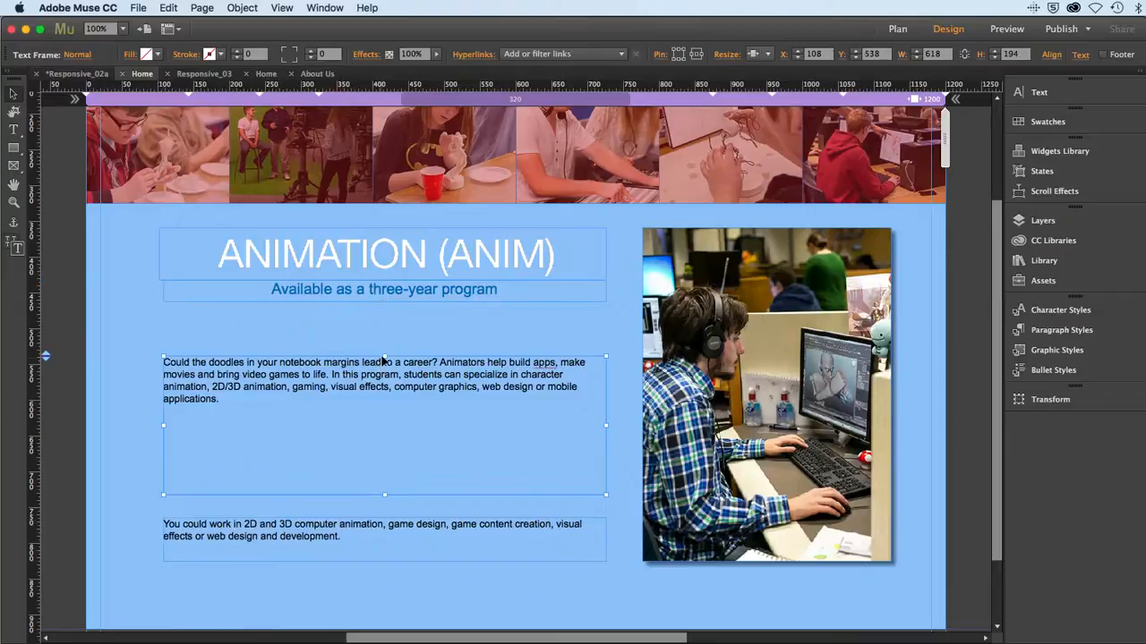
drag(384, 356, 384, 321)
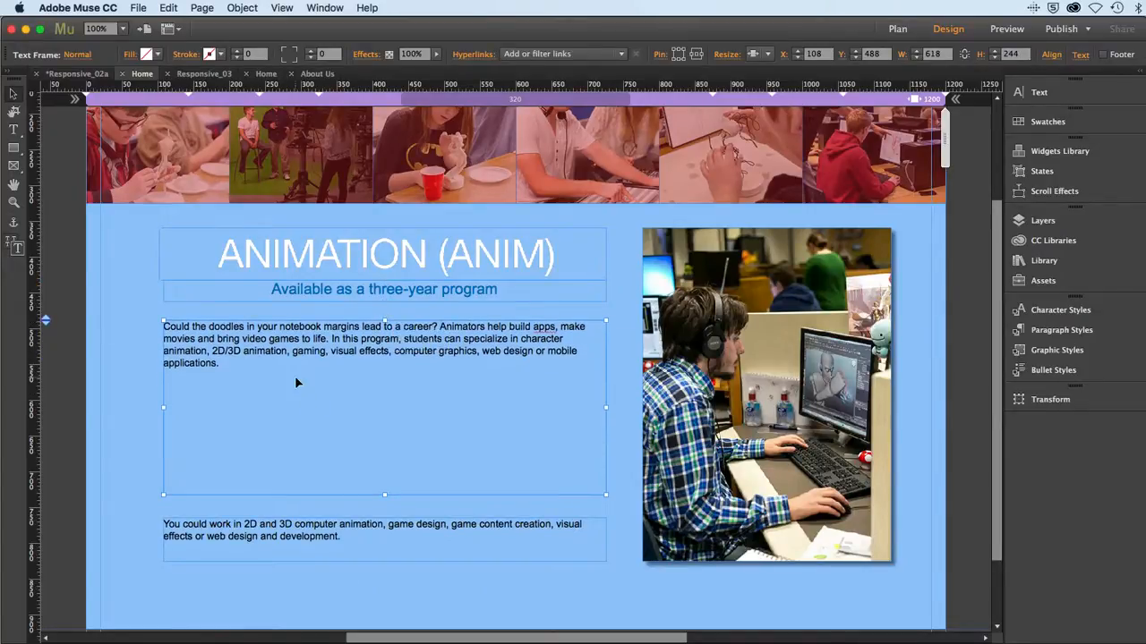
double_click(269, 365)
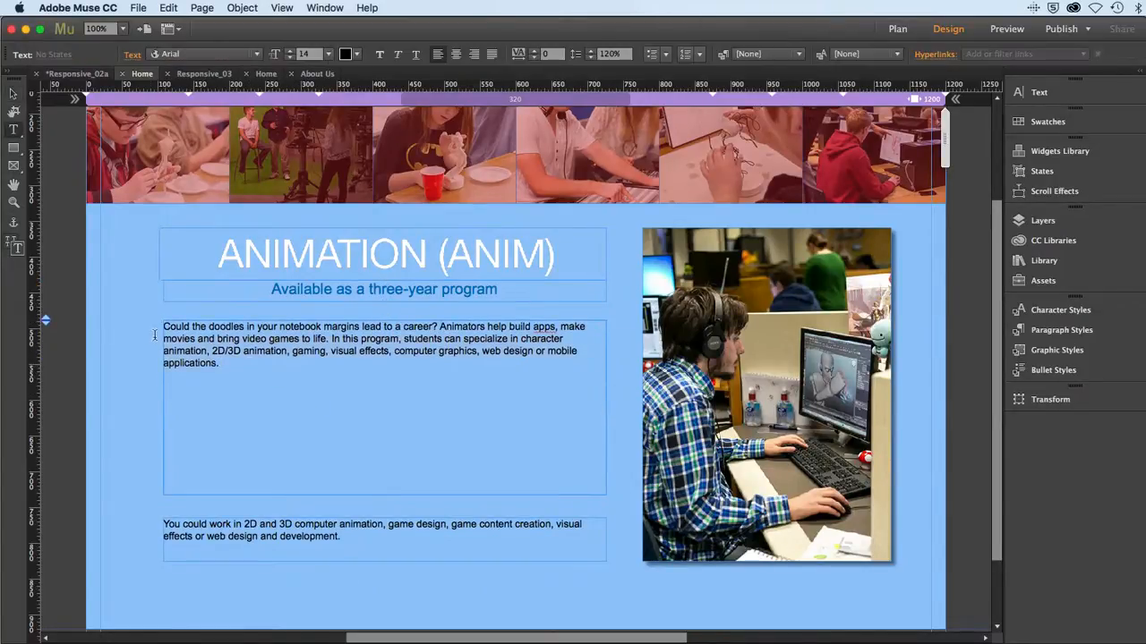
click(357, 54)
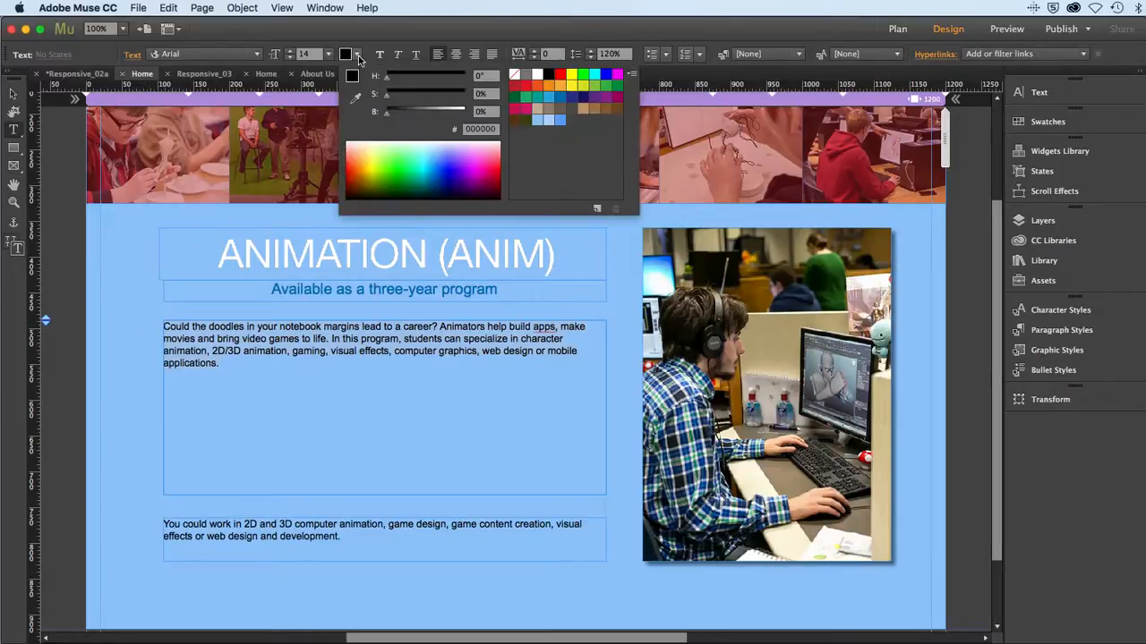
click(537, 74)
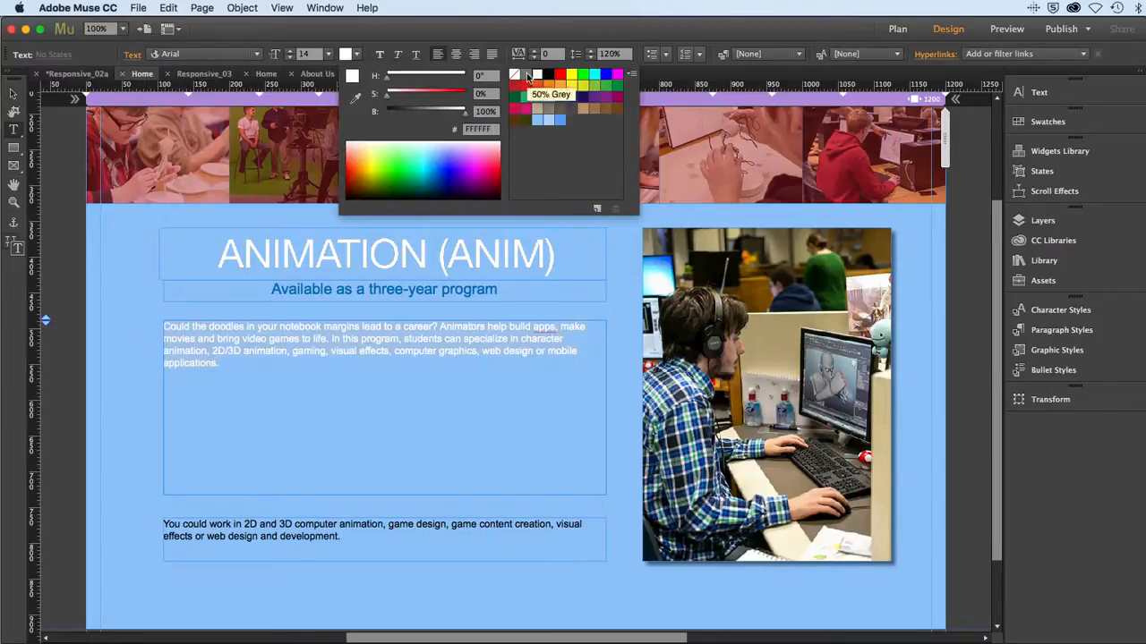
Increase the white body paragraph's font size to 26 and deselect its text frame
click(289, 51)
click(289, 52)
click(289, 52)
click(289, 52)
click(289, 52)
click(289, 52)
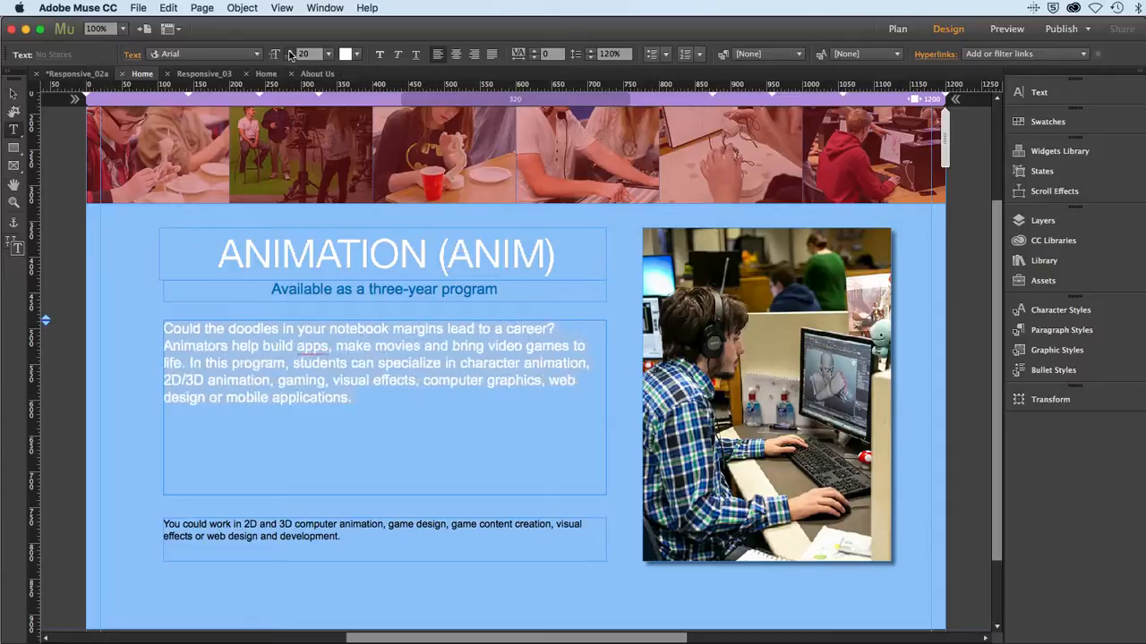
click(289, 52)
click(290, 52)
click(289, 52)
click(289, 52)
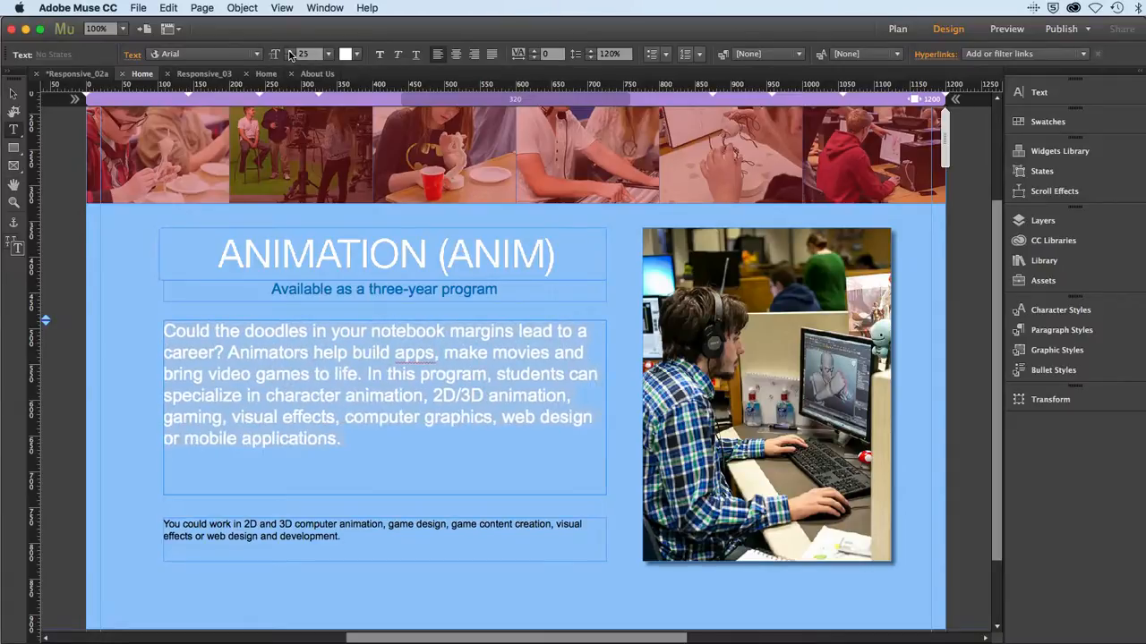
click(289, 52)
click(289, 52)
click(289, 51)
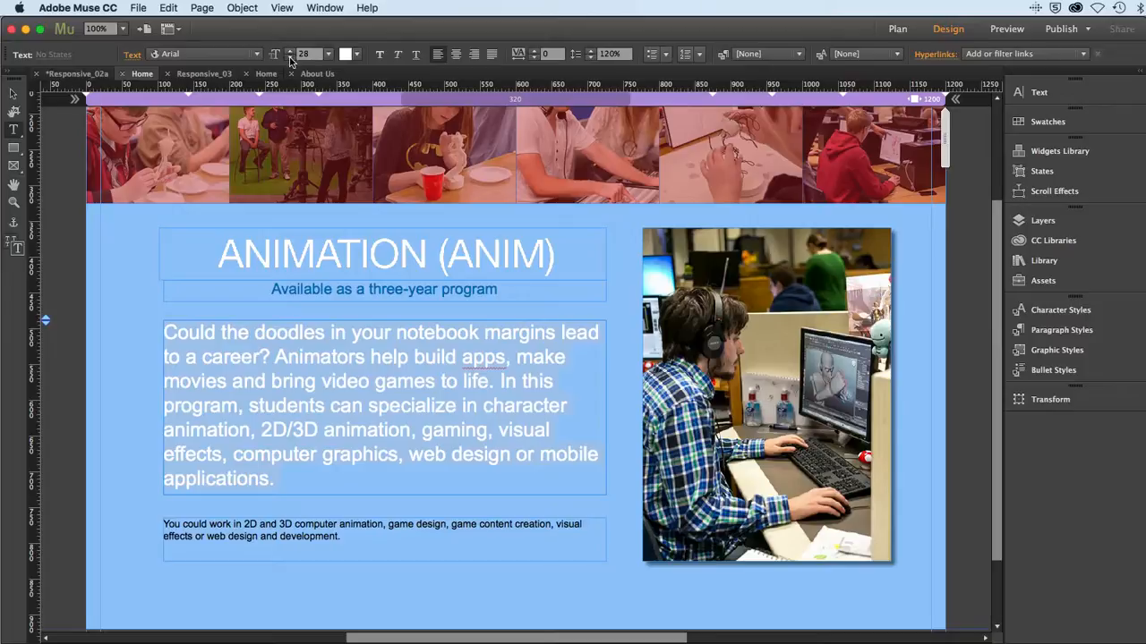
click(289, 57)
click(289, 57)
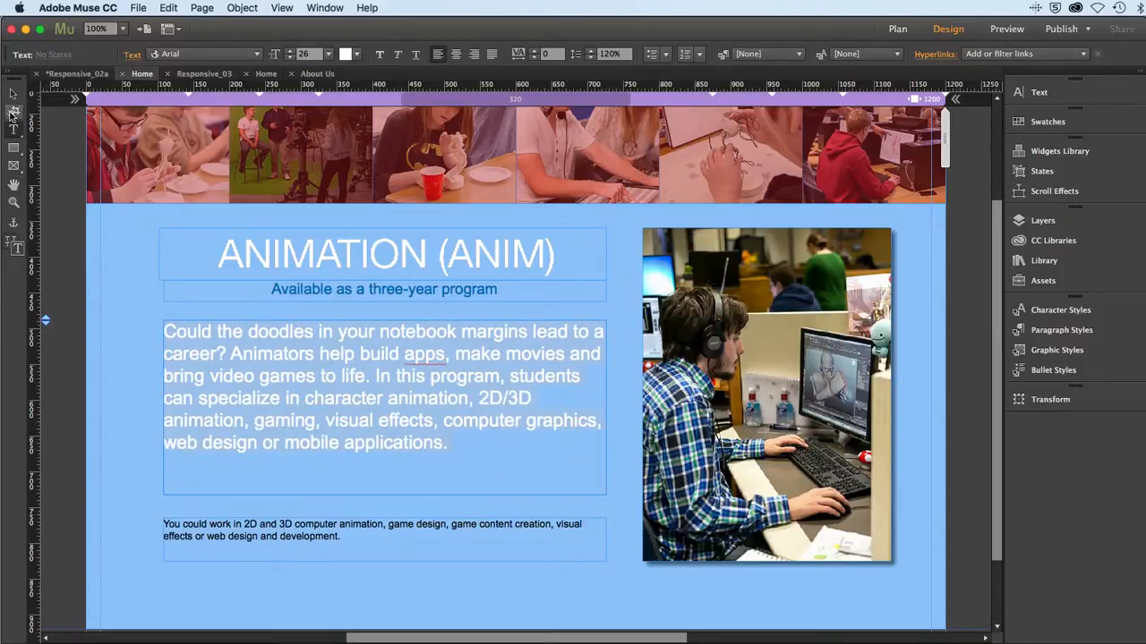
click(14, 95)
click(123, 276)
Recolour the closing "You could work in" paragraph with the blue swatch #0074BD and set its font size to 16
double_click(204, 524)
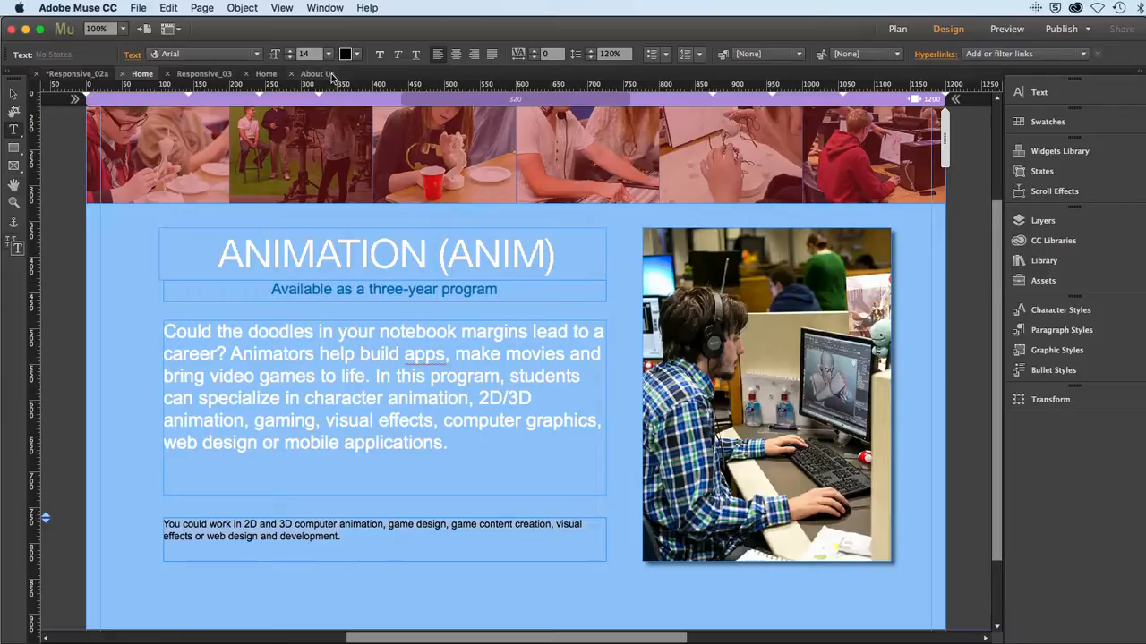
click(357, 55)
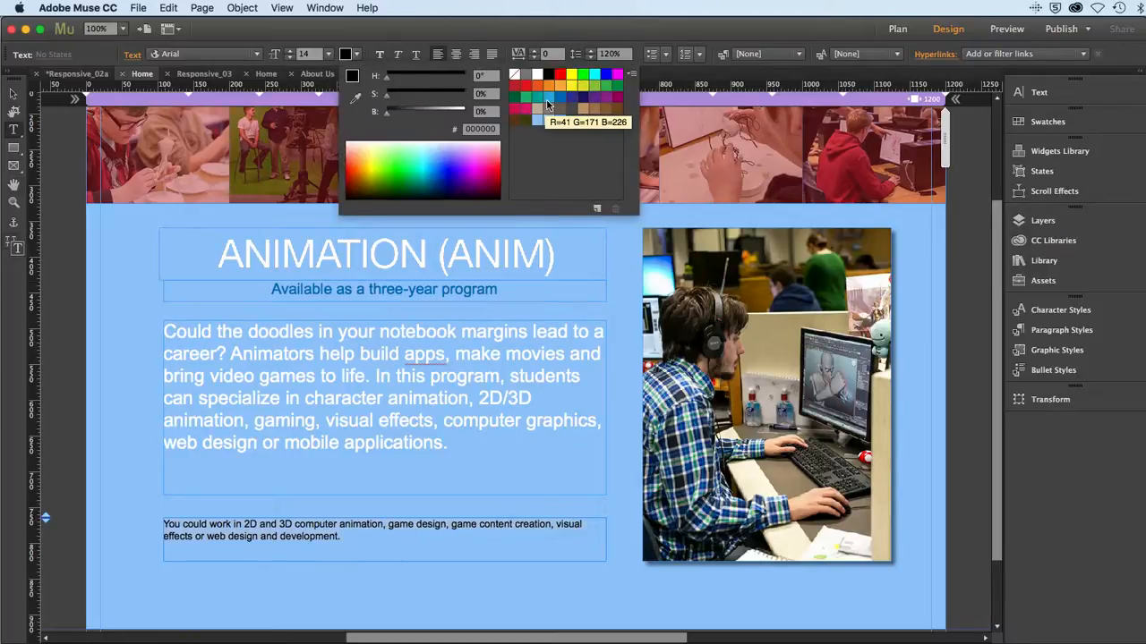
click(558, 98)
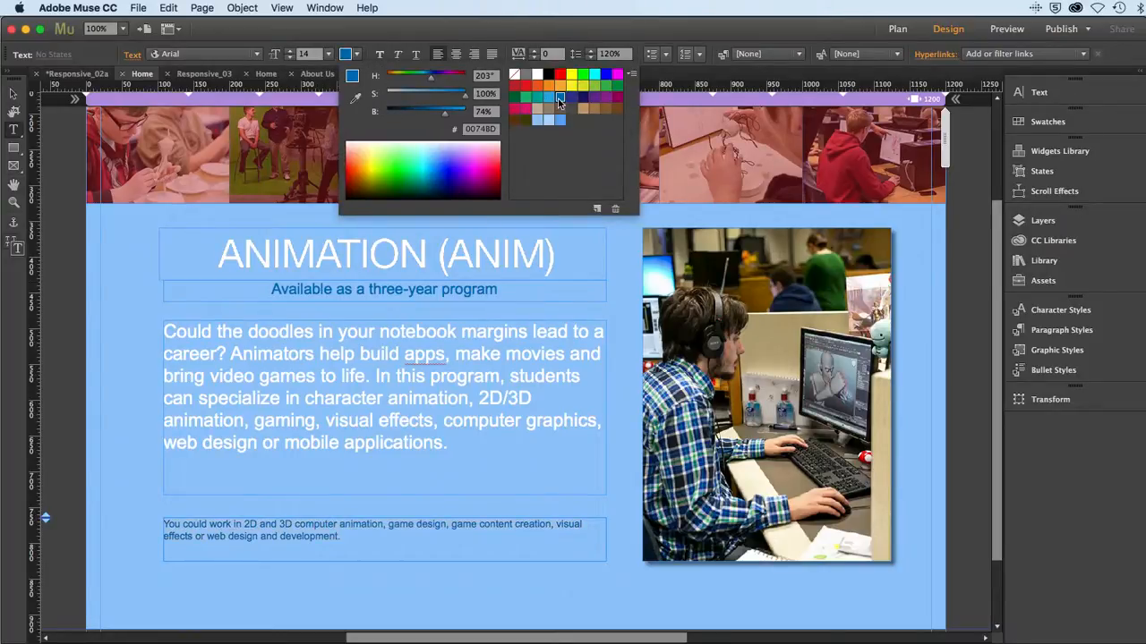
click(289, 51)
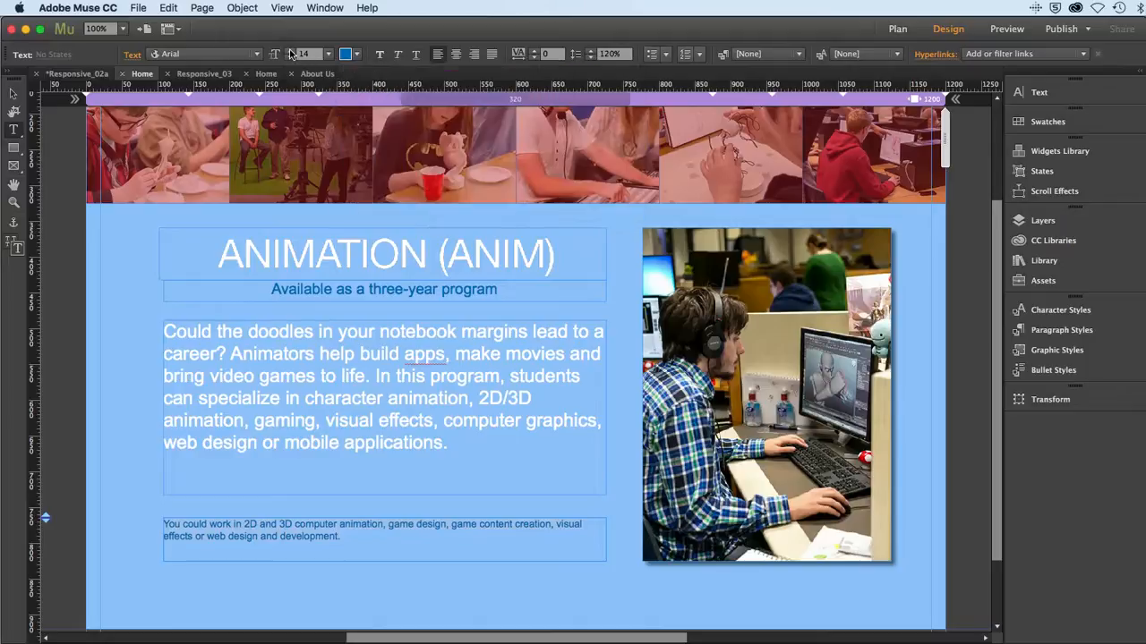
click(289, 51)
click(289, 51)
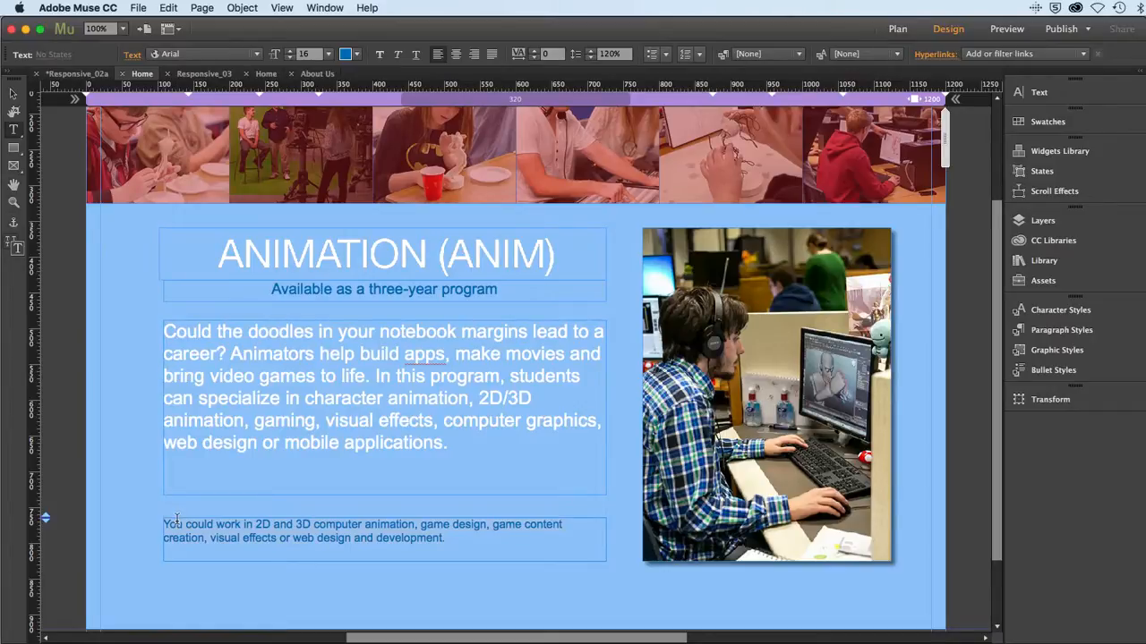
click(13, 93)
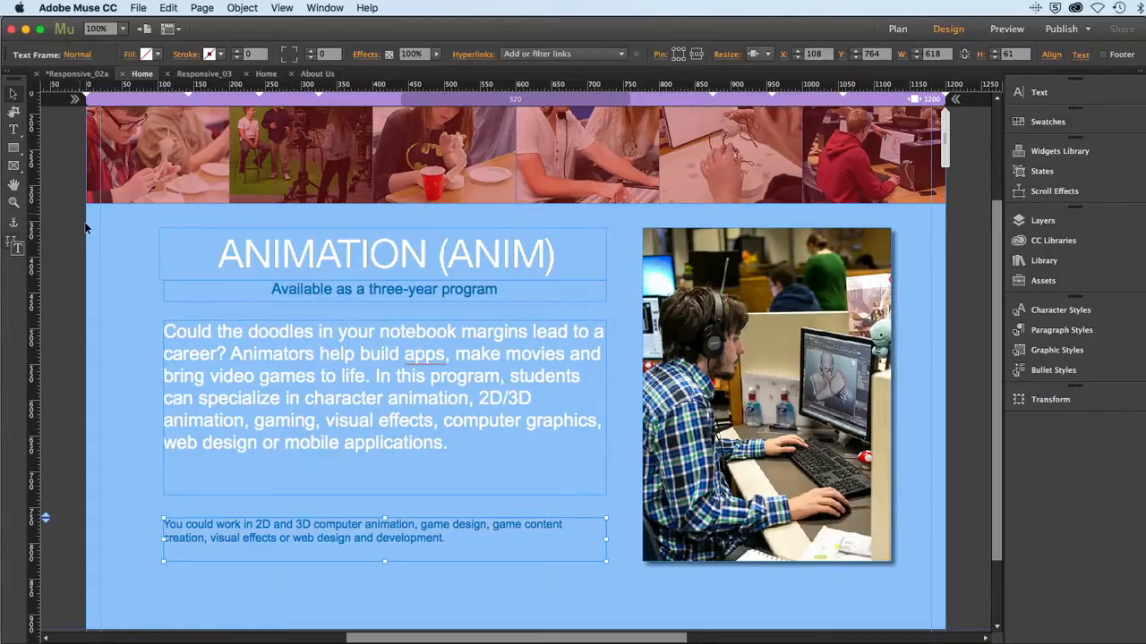
click(130, 277)
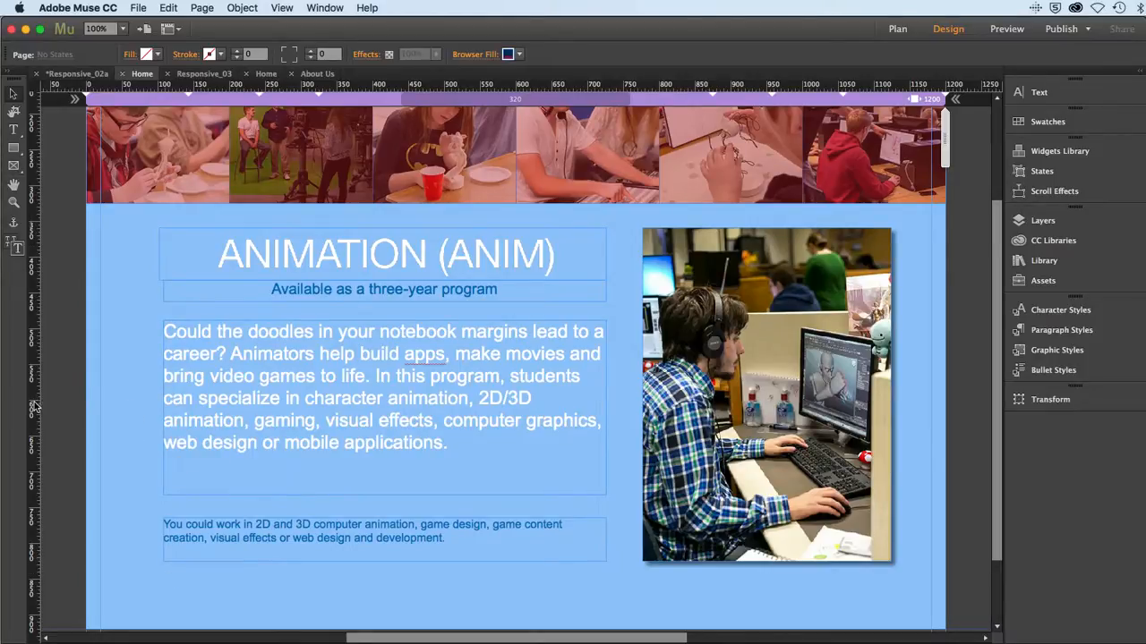
Place a vertical guide at X 51 and enlarge the title's image frame leftward to meet it
drag(89, 408, 123, 409)
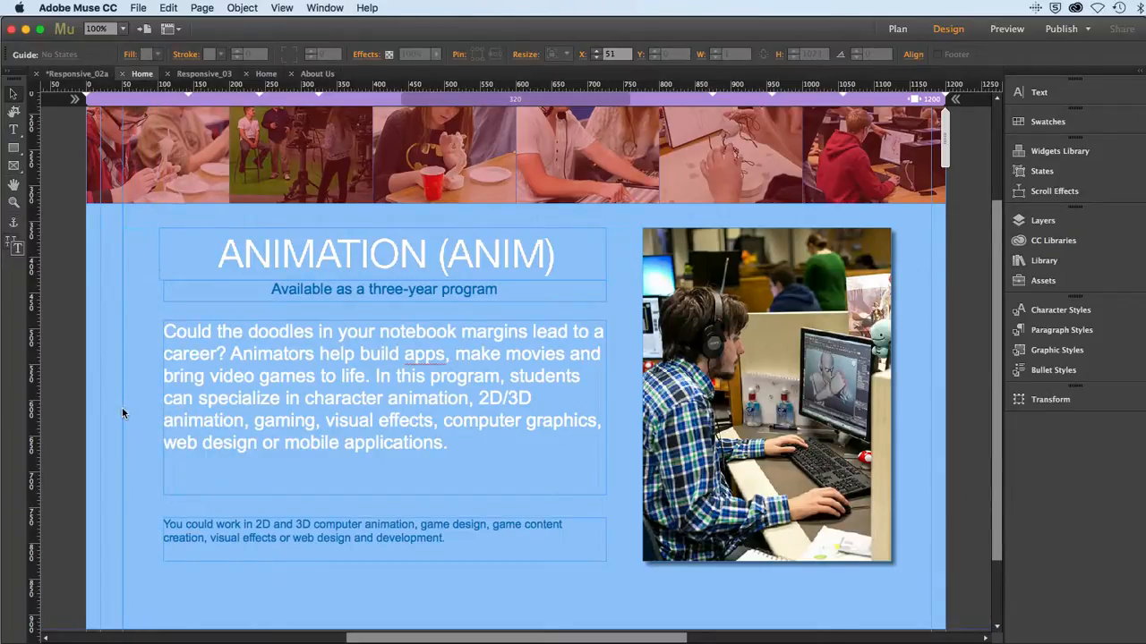
click(168, 269)
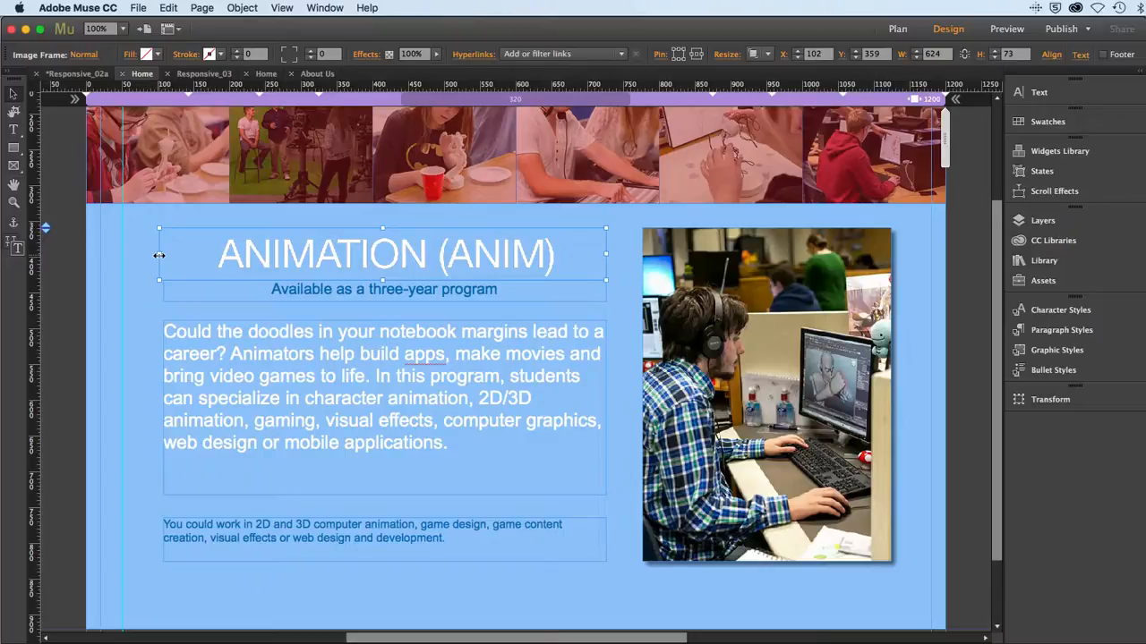
drag(158, 255, 123, 259)
Extend the subheading, body and closing paragraph frames leftward to the guide at X 51, making each 675 px wide
click(171, 293)
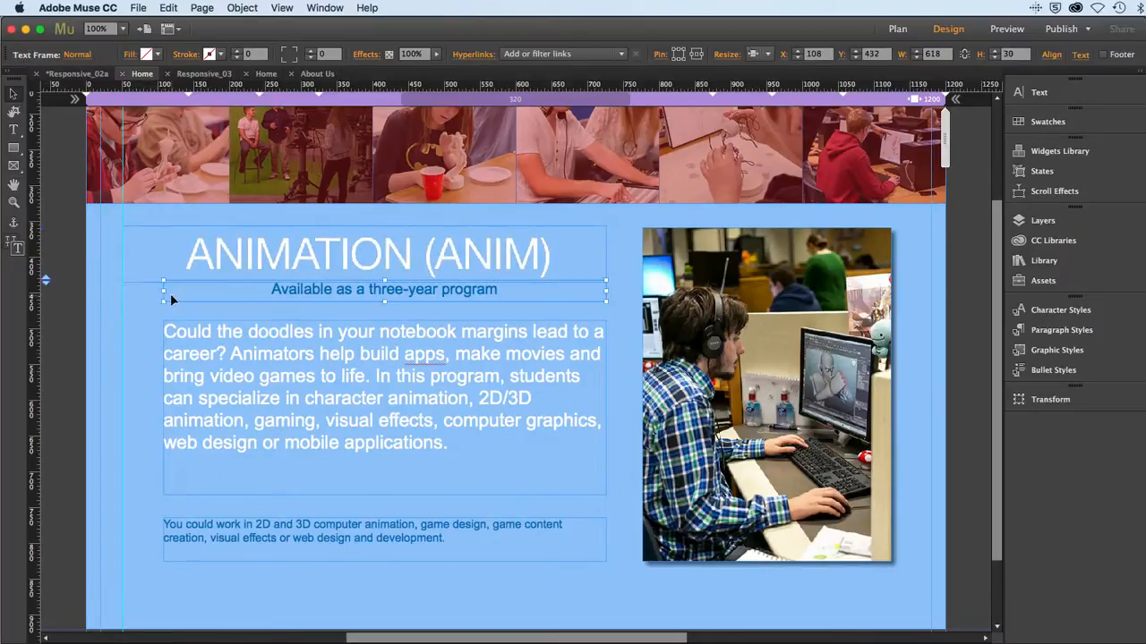
drag(162, 293, 123, 291)
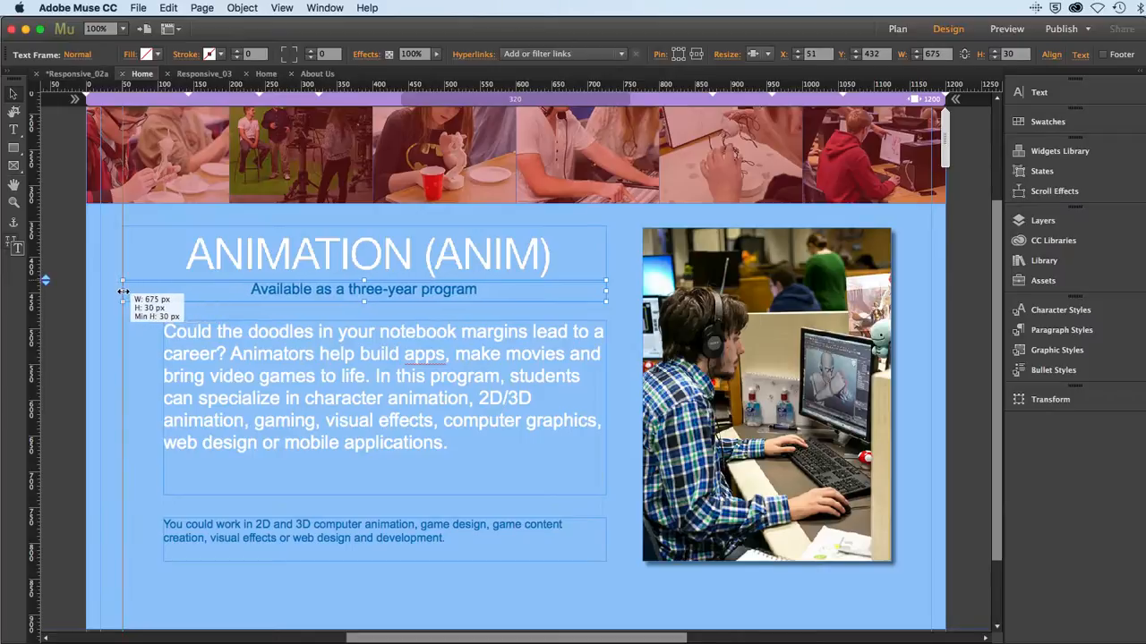
click(202, 380)
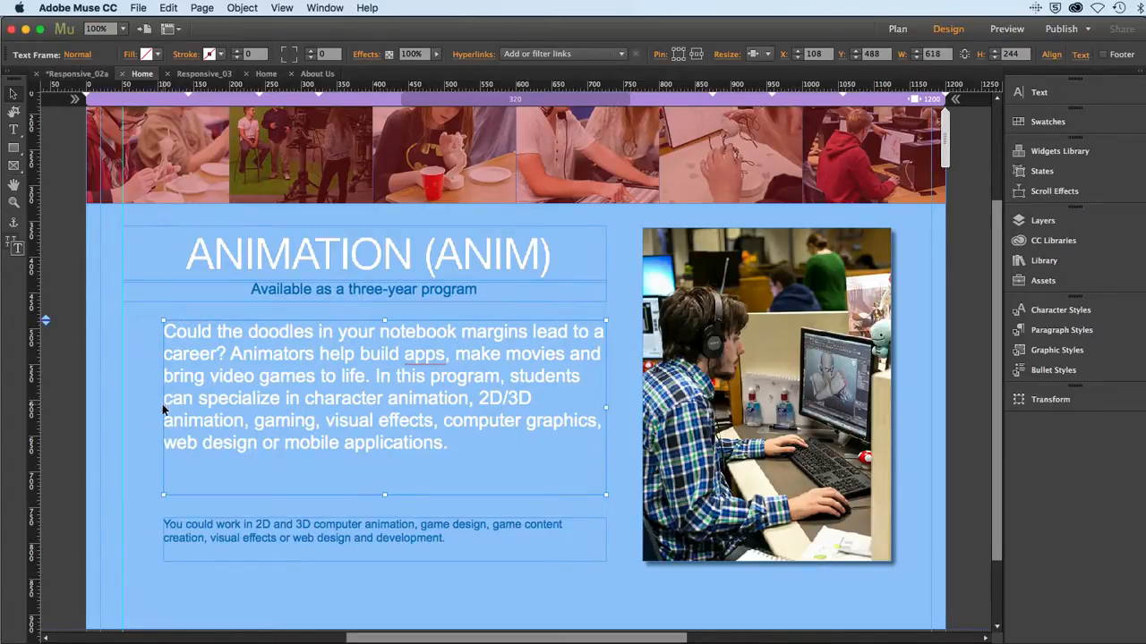
drag(163, 408, 123, 406)
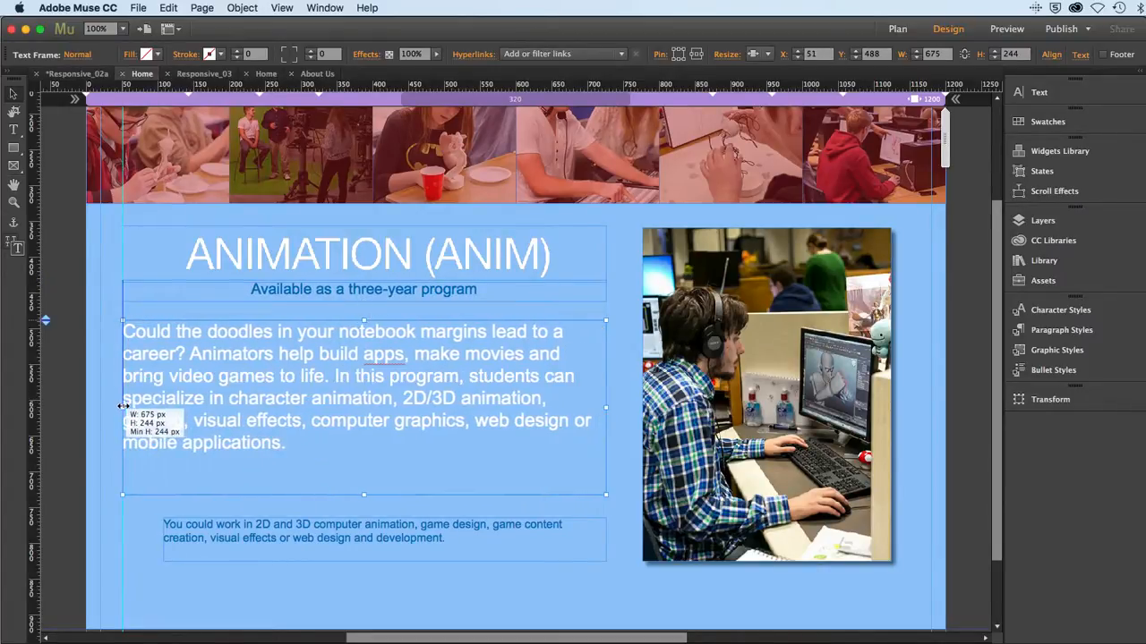
click(168, 538)
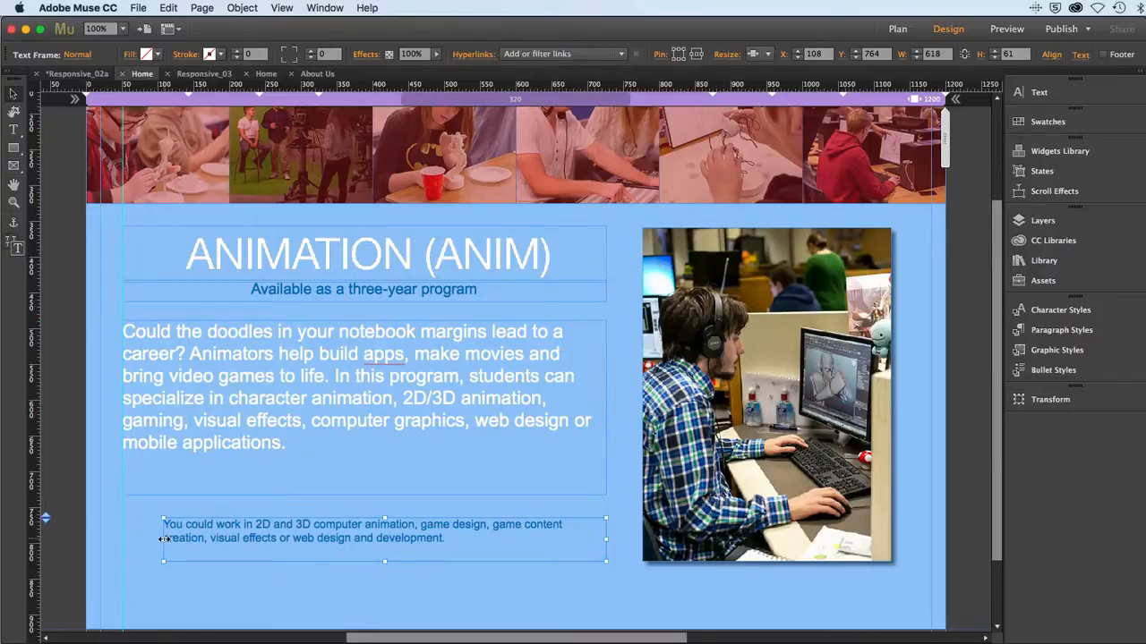
drag(163, 539, 125, 538)
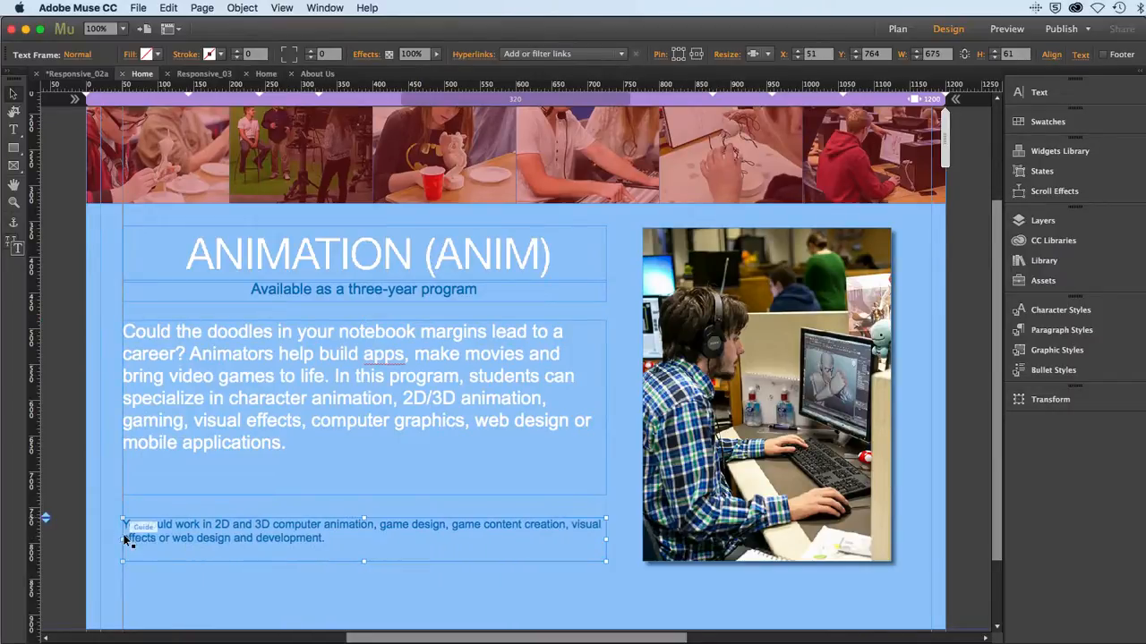
click(216, 583)
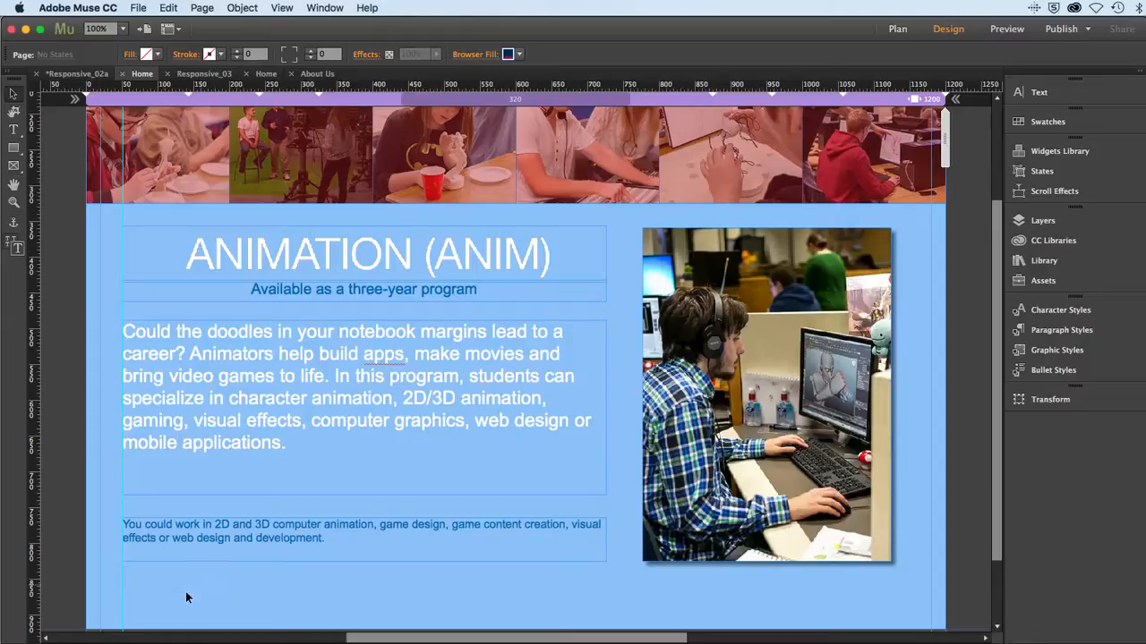
drag(125, 612, 126, 612)
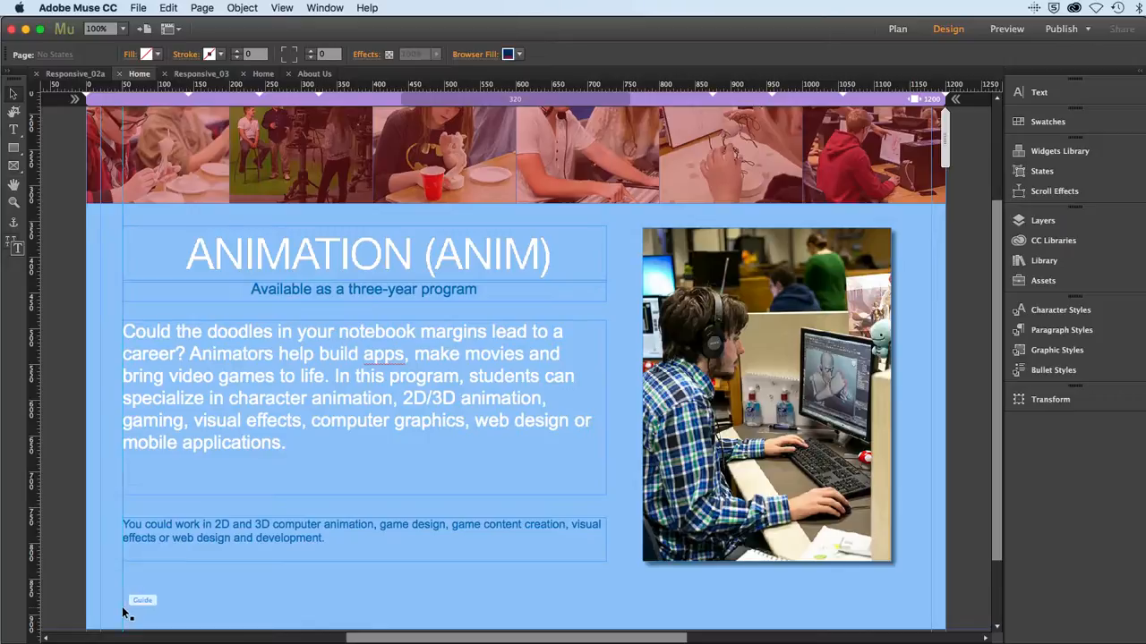
Preview the Home page in the browser and enlarge the browser window to desktop width
click(137, 8)
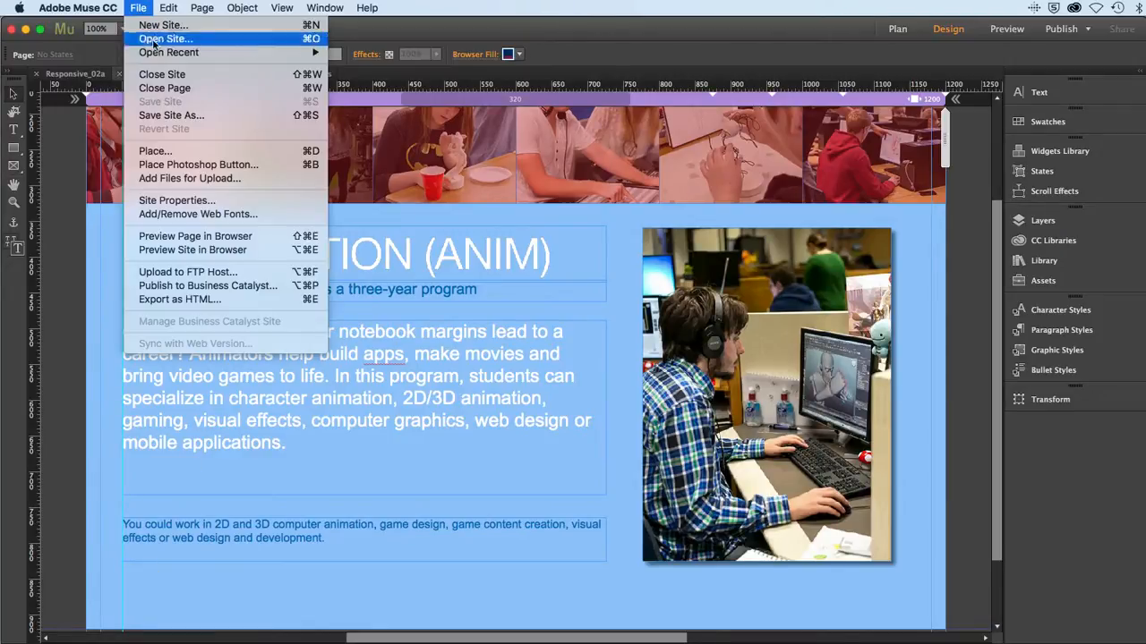
click(182, 238)
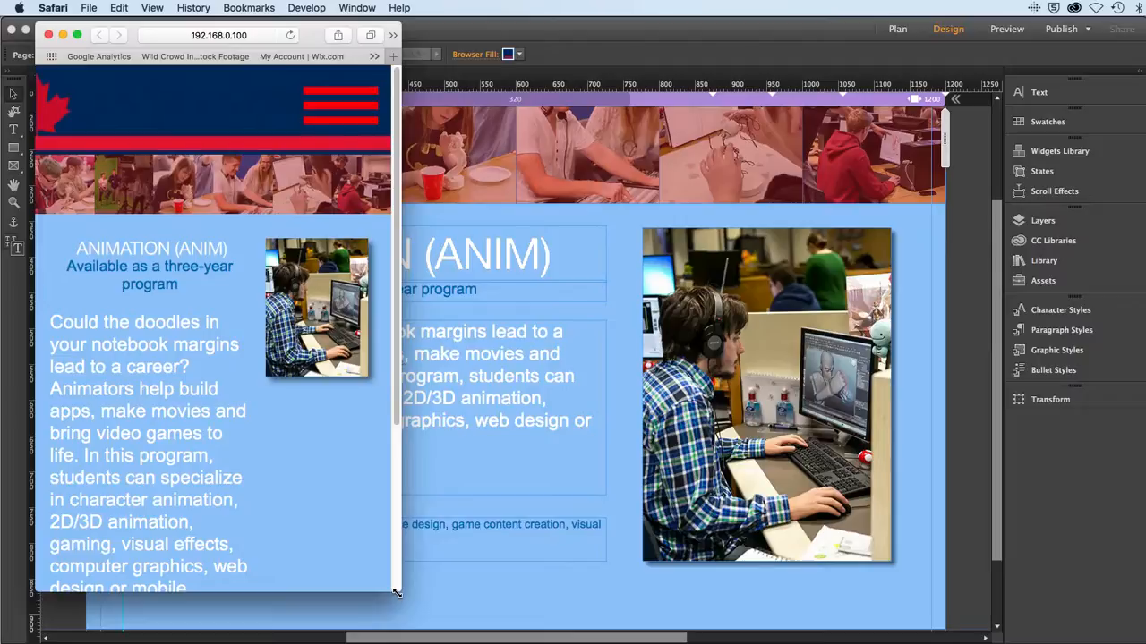
drag(399, 593, 1086, 637)
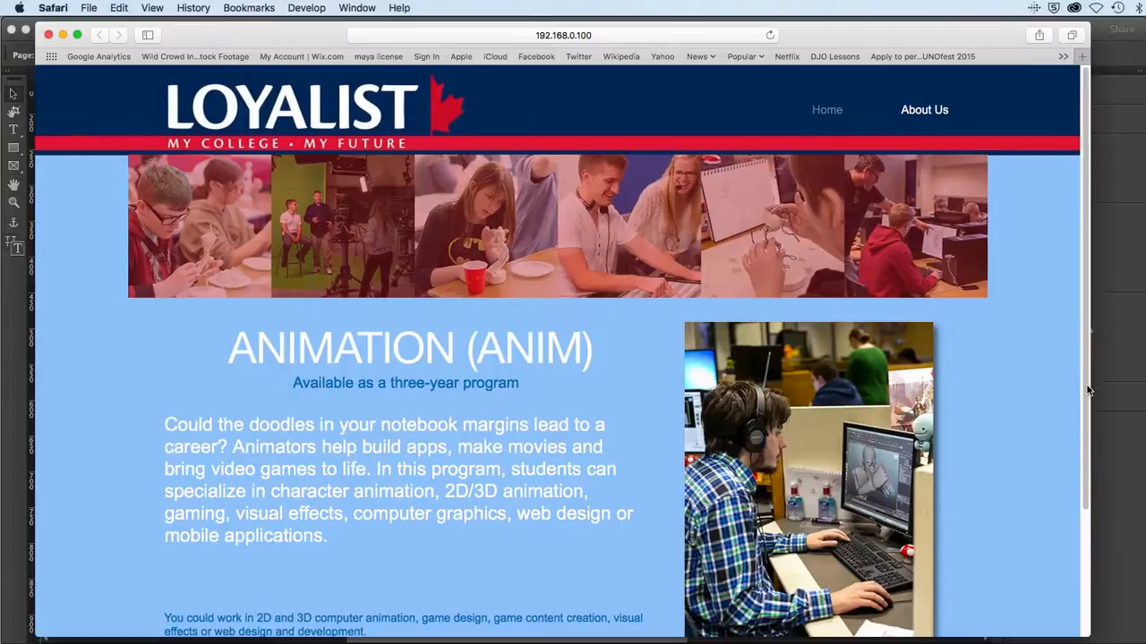
Examine the previewed page from header to footer and test its responsive layout by narrowing and re-widening the browser window
scroll(1089, 387, down, 5)
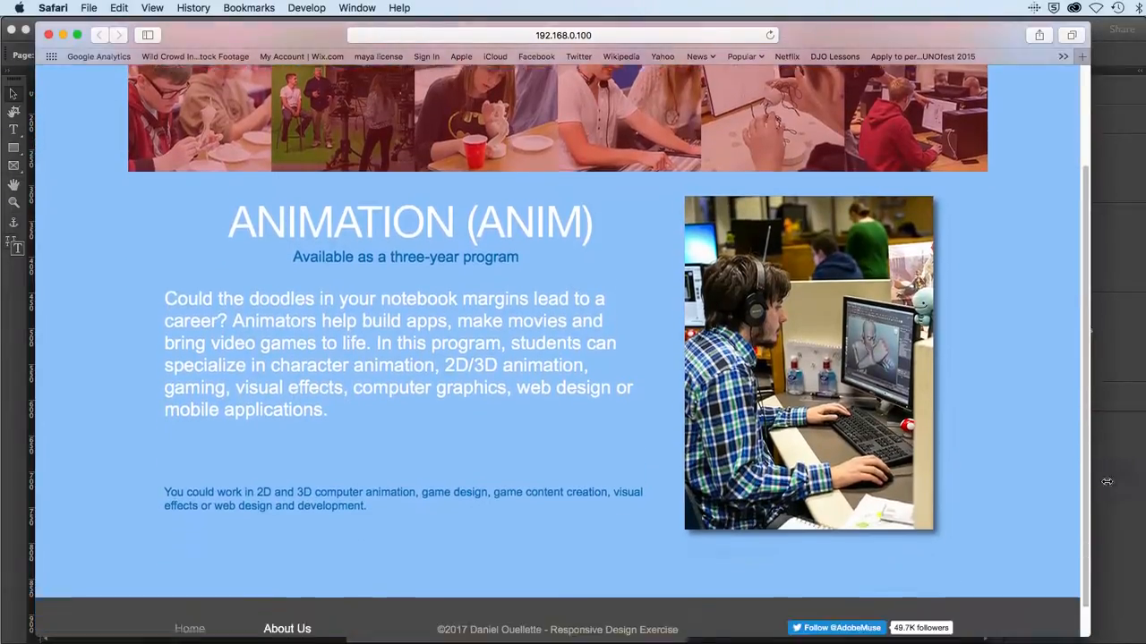
scroll(1096, 384, up, 5)
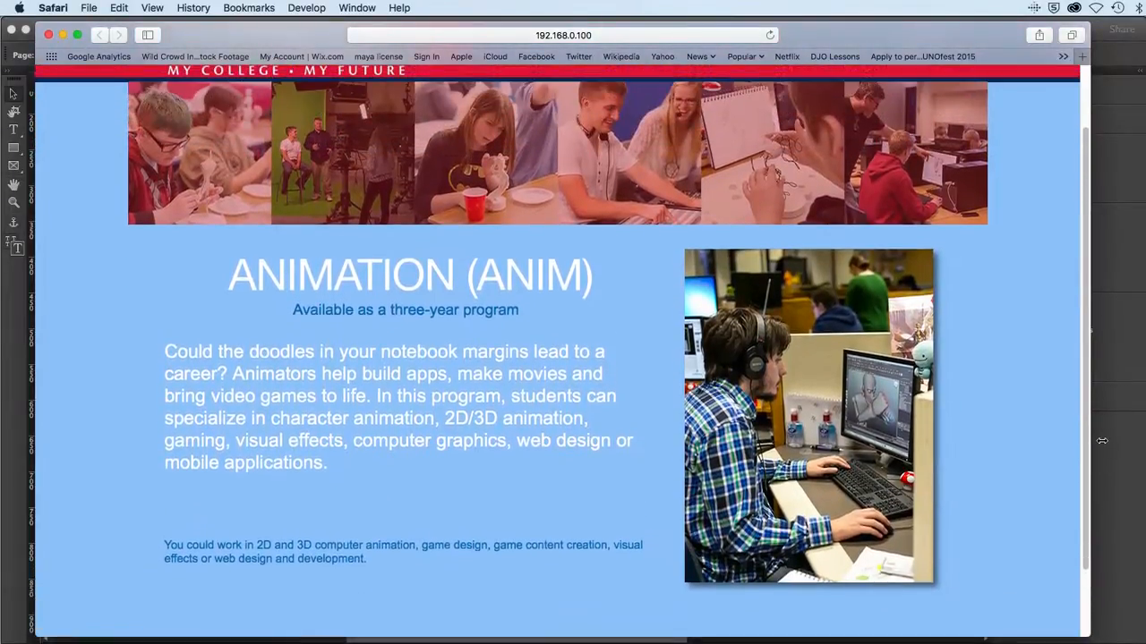
scroll(1094, 421, down, 4)
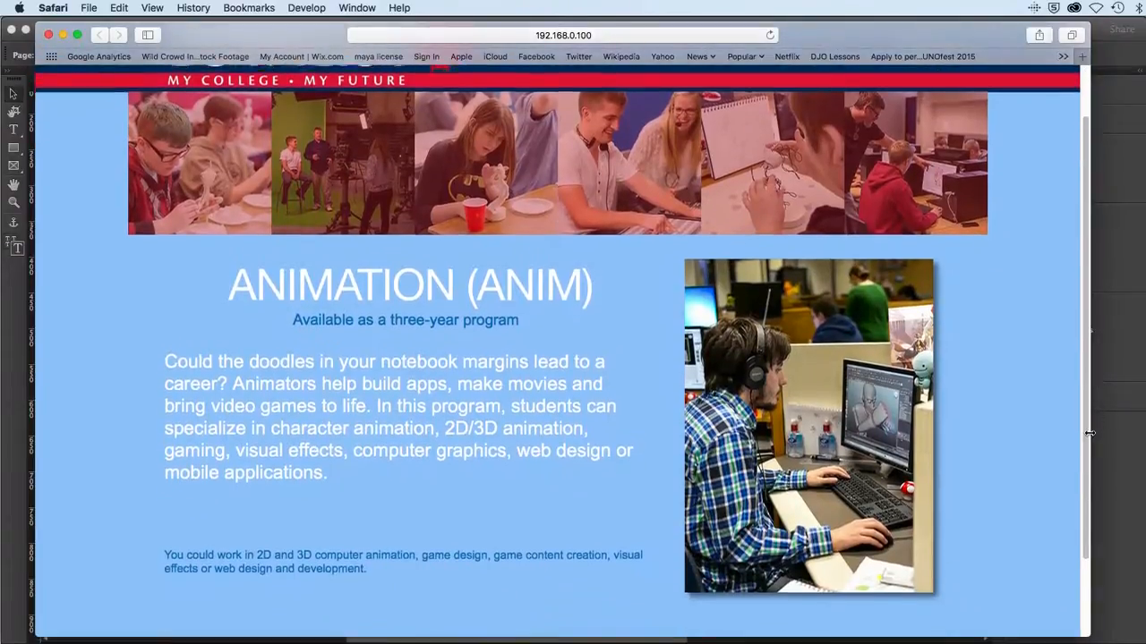
scroll(1089, 471, down, 2)
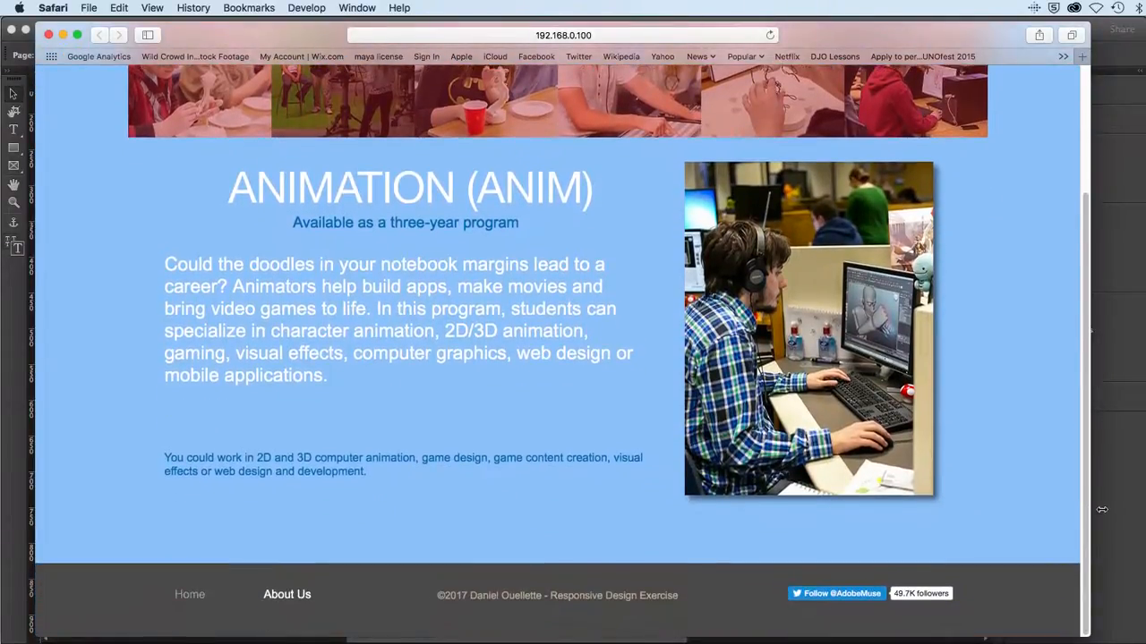
scroll(1092, 465, up, 5)
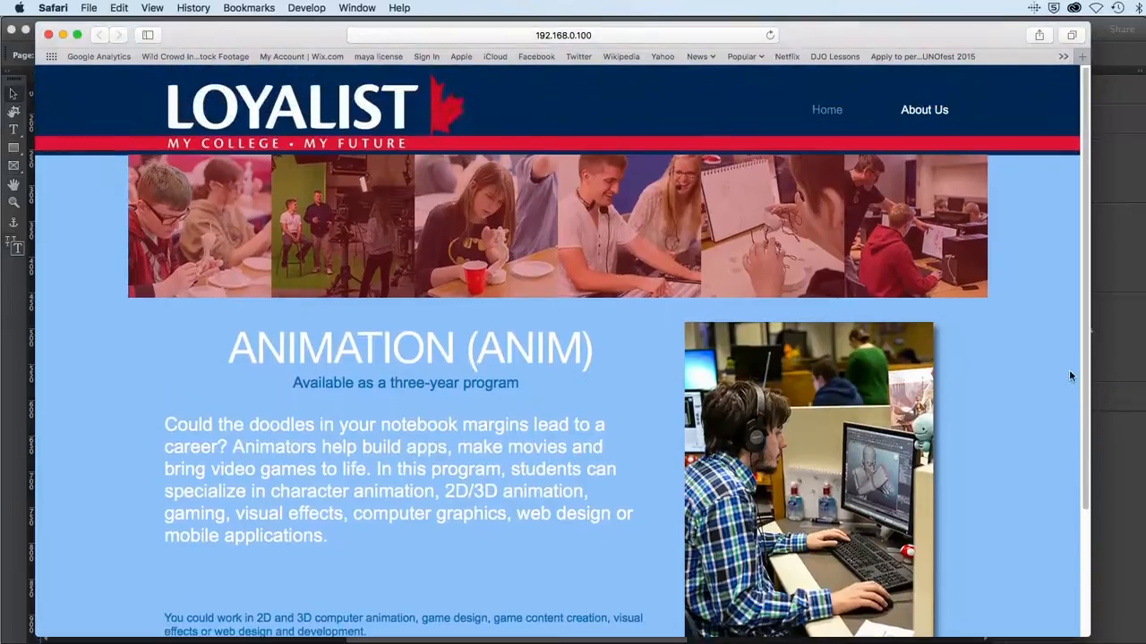
scroll(1071, 443, down, 6)
scroll(1080, 469, up, 6)
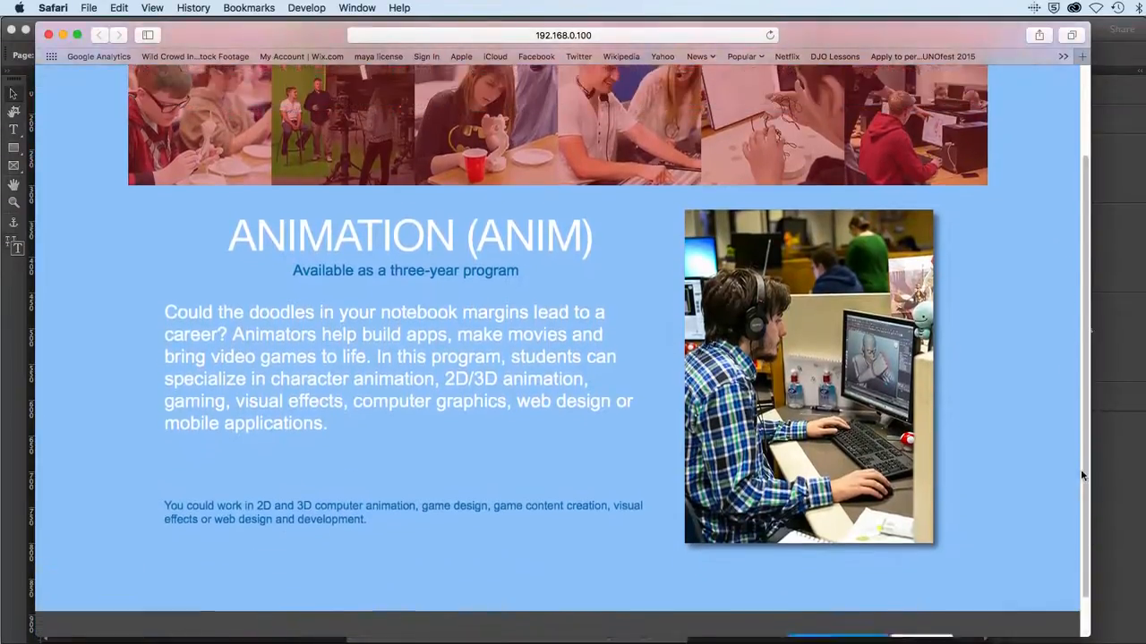
scroll(1074, 364, down, 1)
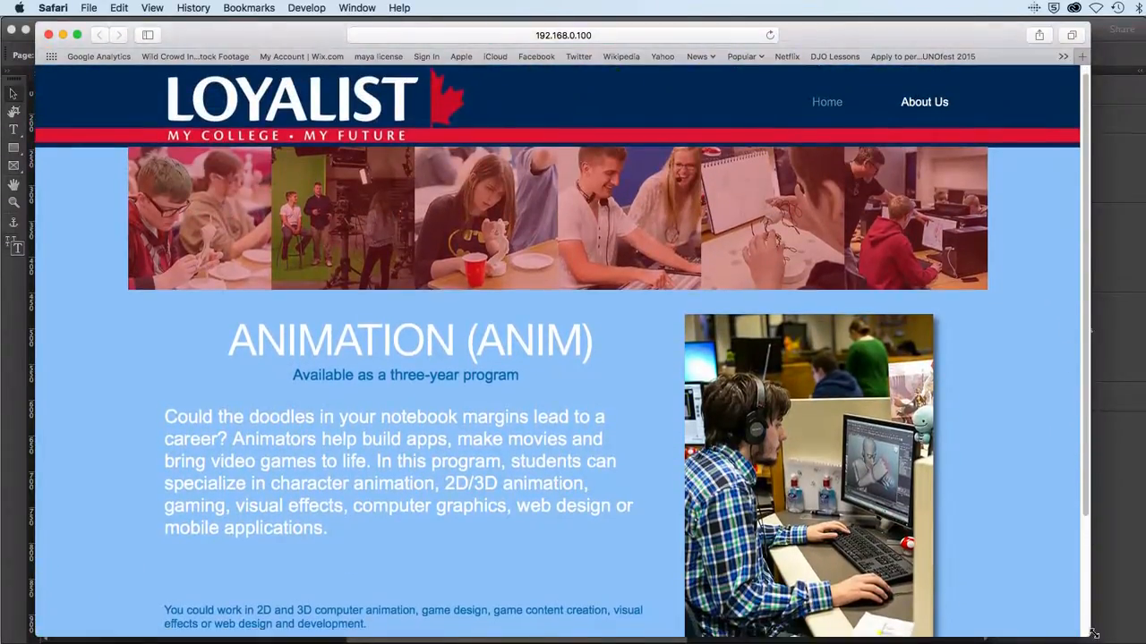
drag(1091, 634, 473, 575)
drag(502, 584, 985, 624)
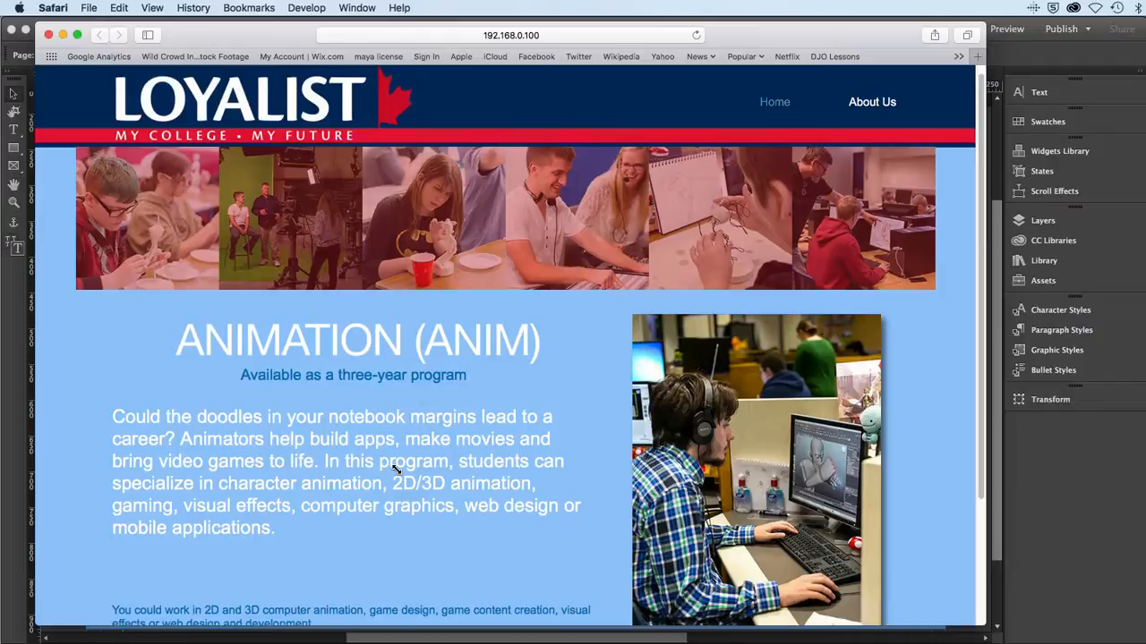
Return to Adobe Muse, raise the Home page's bottom boundary to tighten the space above the footer, and save the site
key(super+Tab)
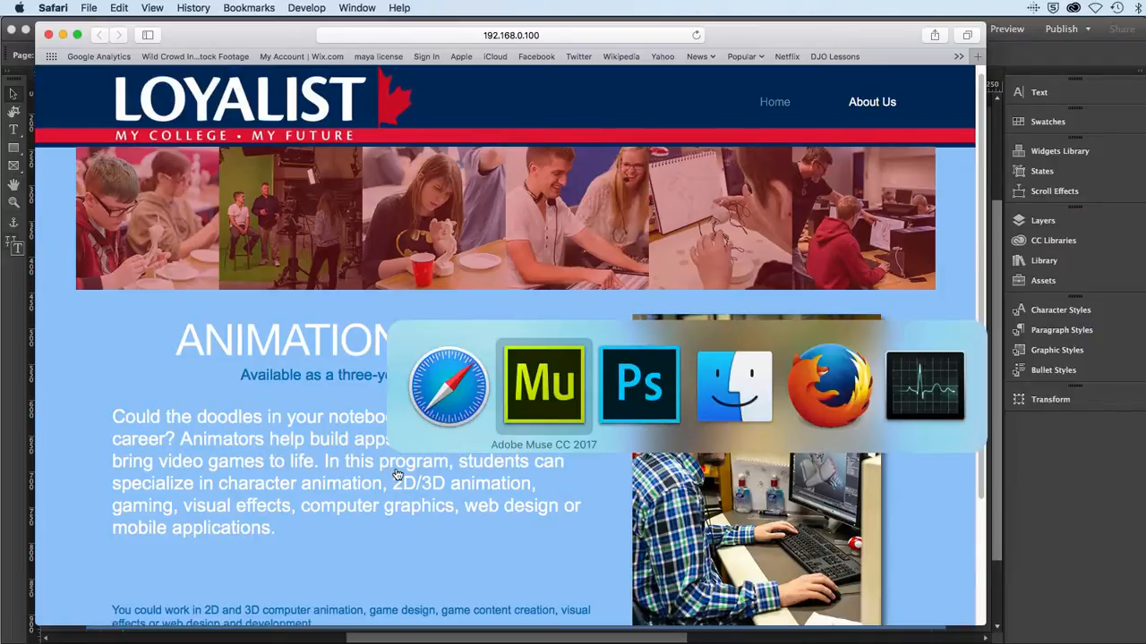
scroll(857, 328, down, 2)
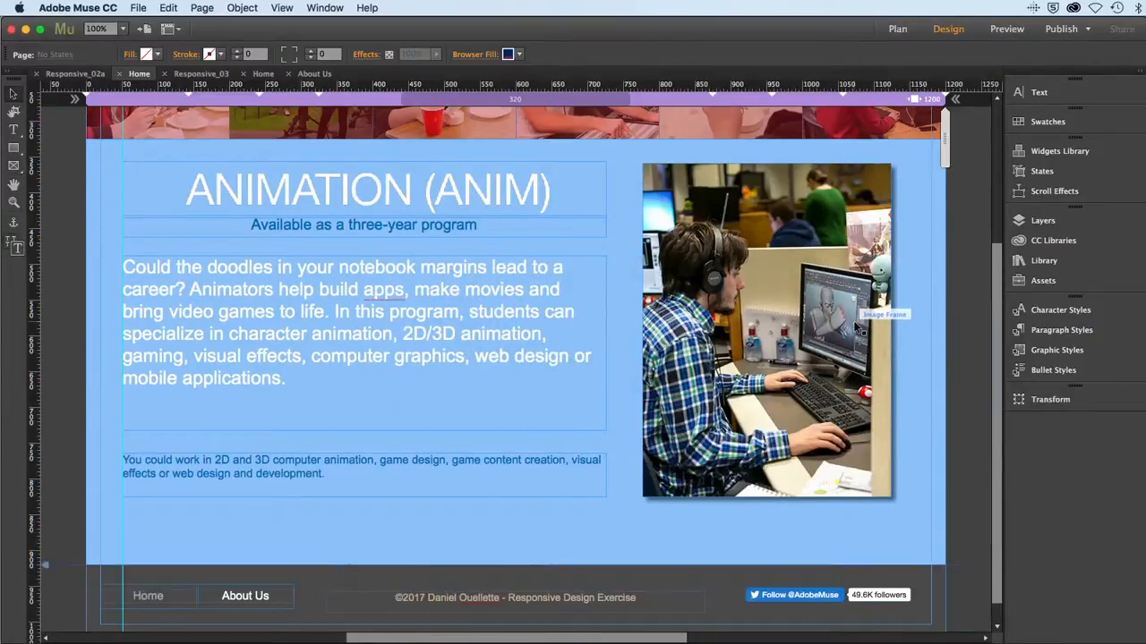
scroll(215, 463, down, 1)
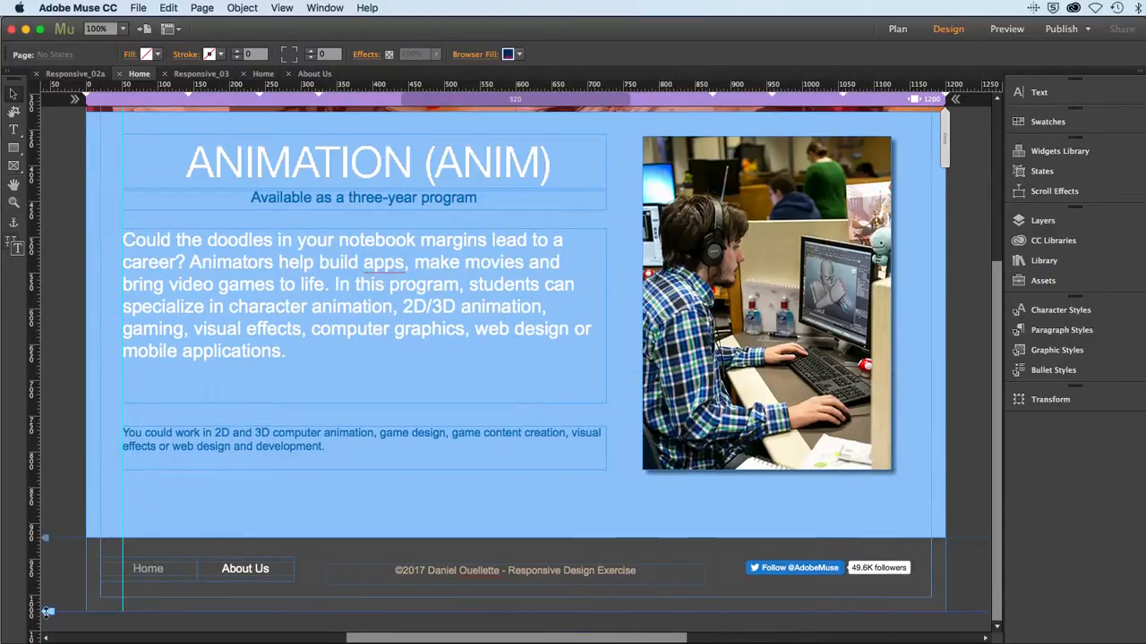
drag(48, 611, 46, 566)
scroll(317, 431, up, 3)
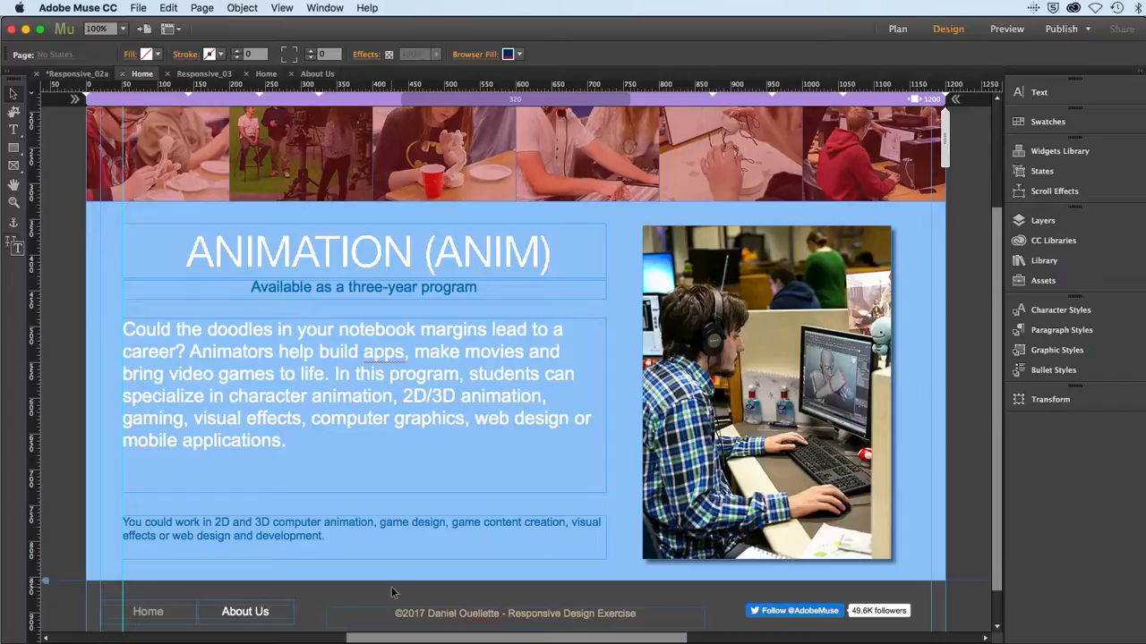
key(super+s)
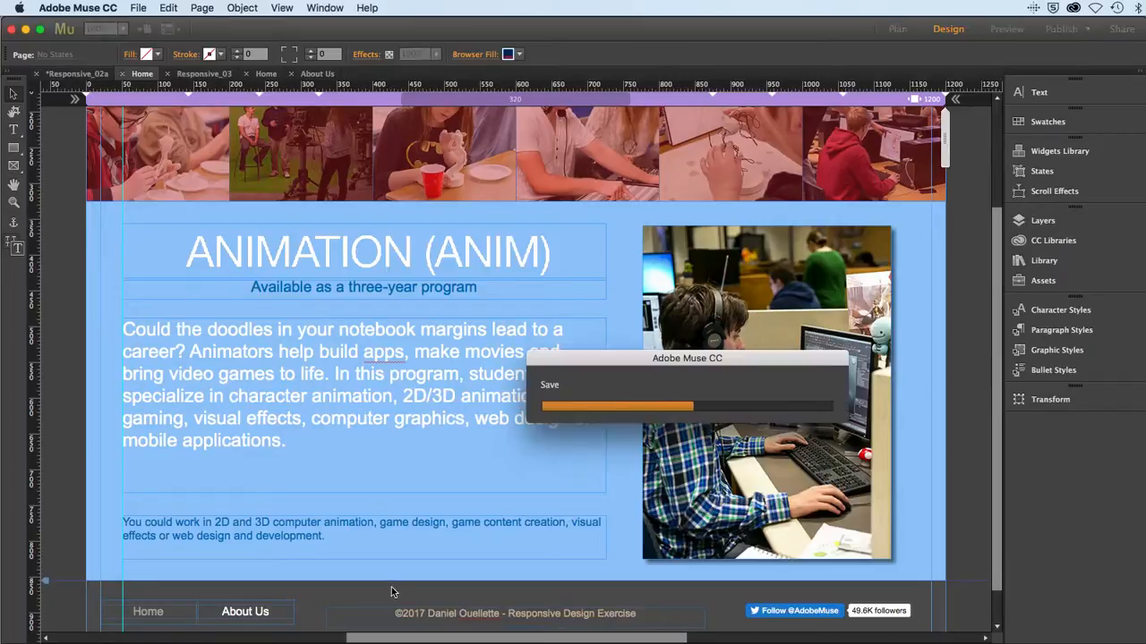
Centre-align the closing paragraph about 2D and 3D computer animation work and save the site
double_click(296, 536)
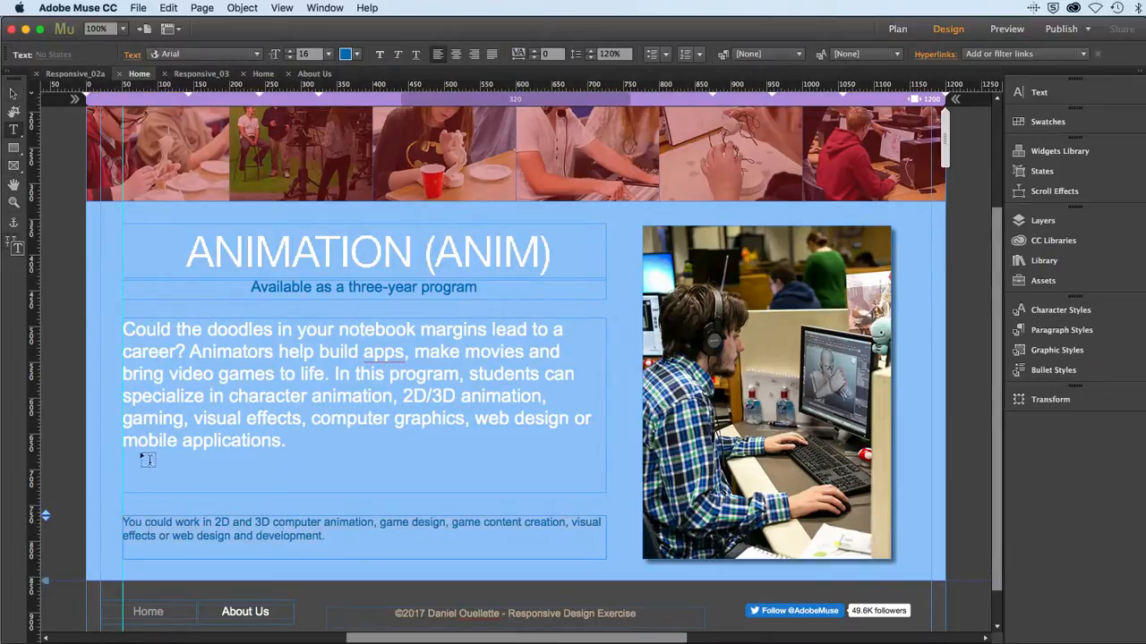
click(456, 54)
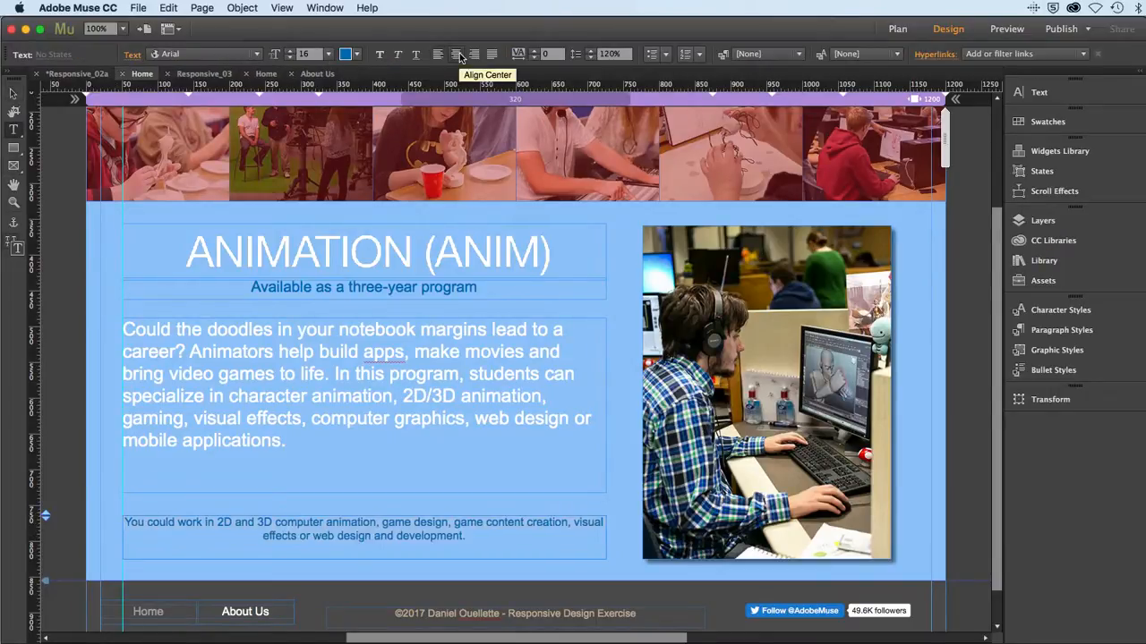
key(Escape)
click(103, 287)
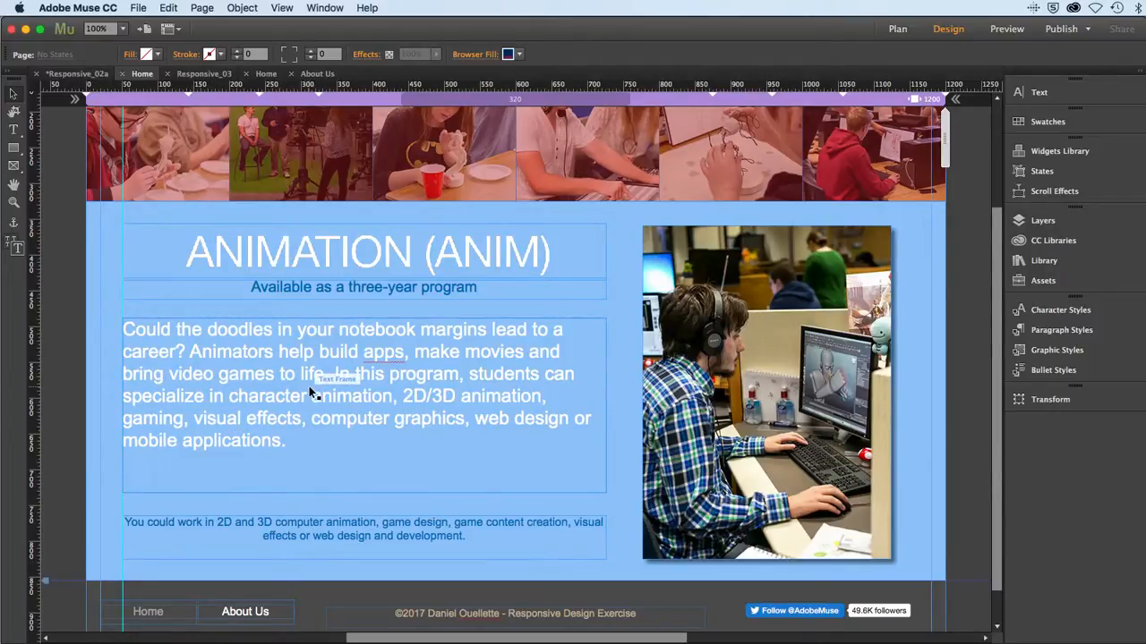
key(super+s)
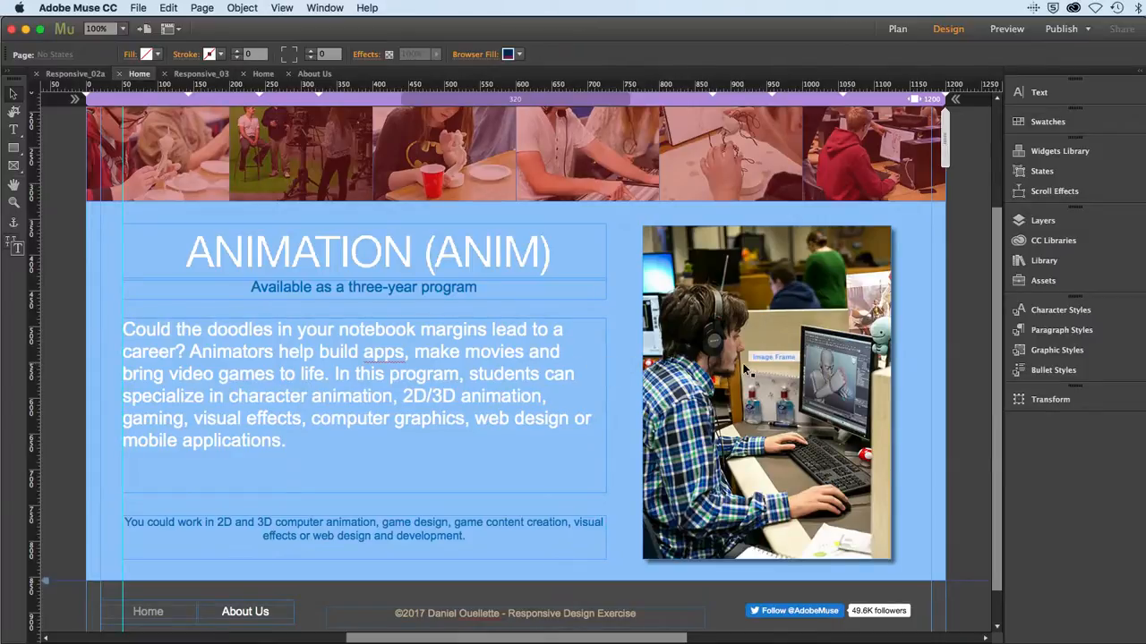
Open the image properties of the student-at-computer photo and enter the tooltip "Dedicated 3rd year Classroom"
click(721, 309)
right_click(701, 256)
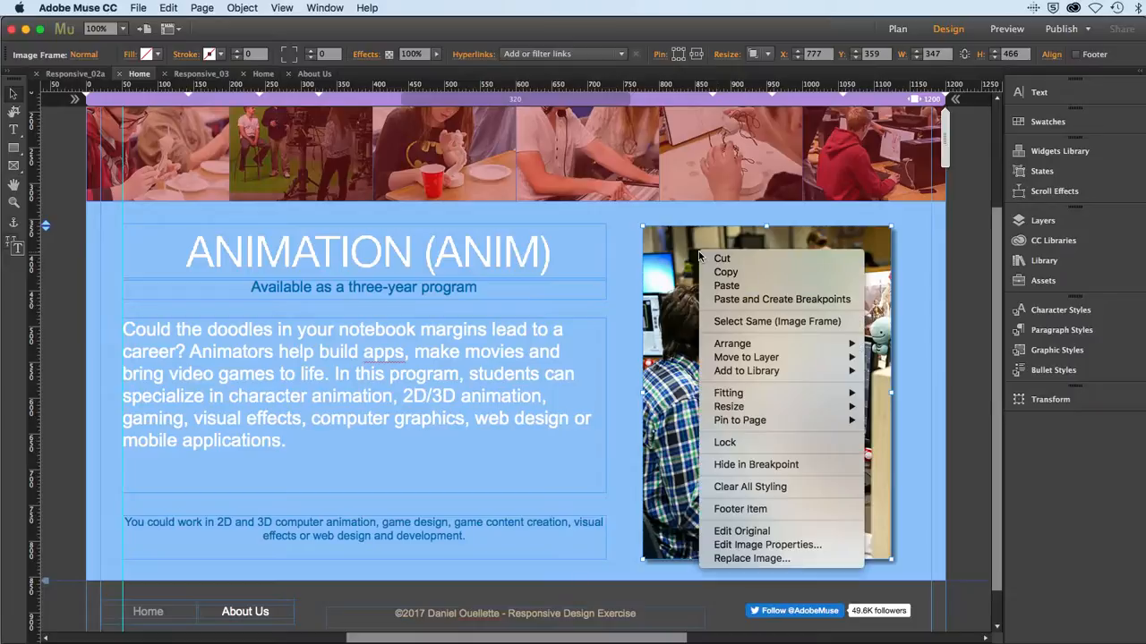
click(752, 545)
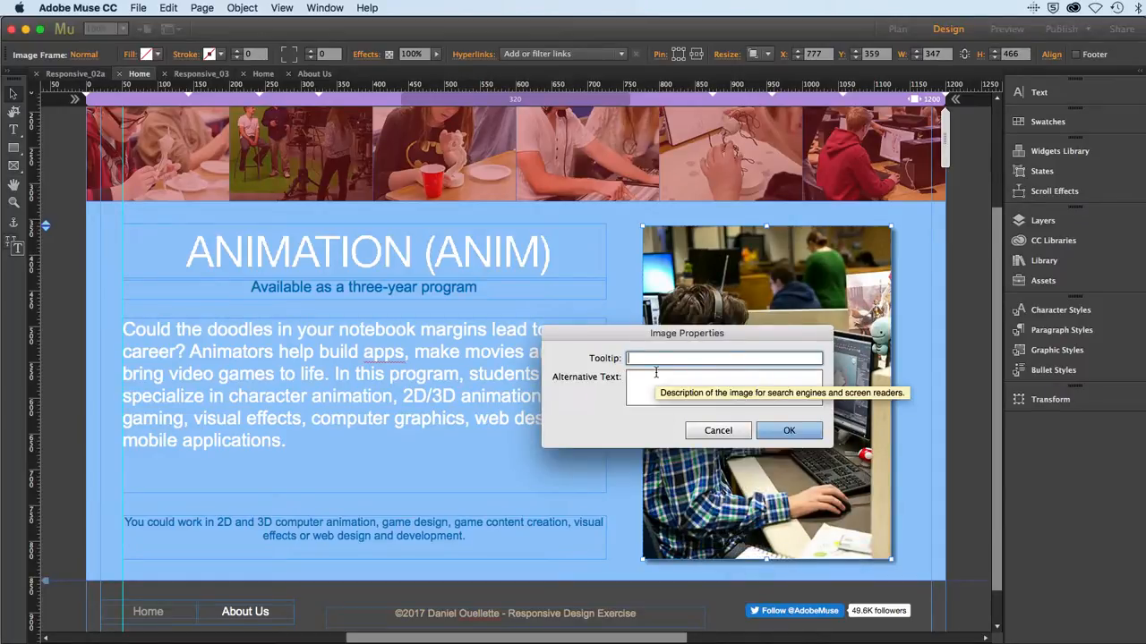
text(De)
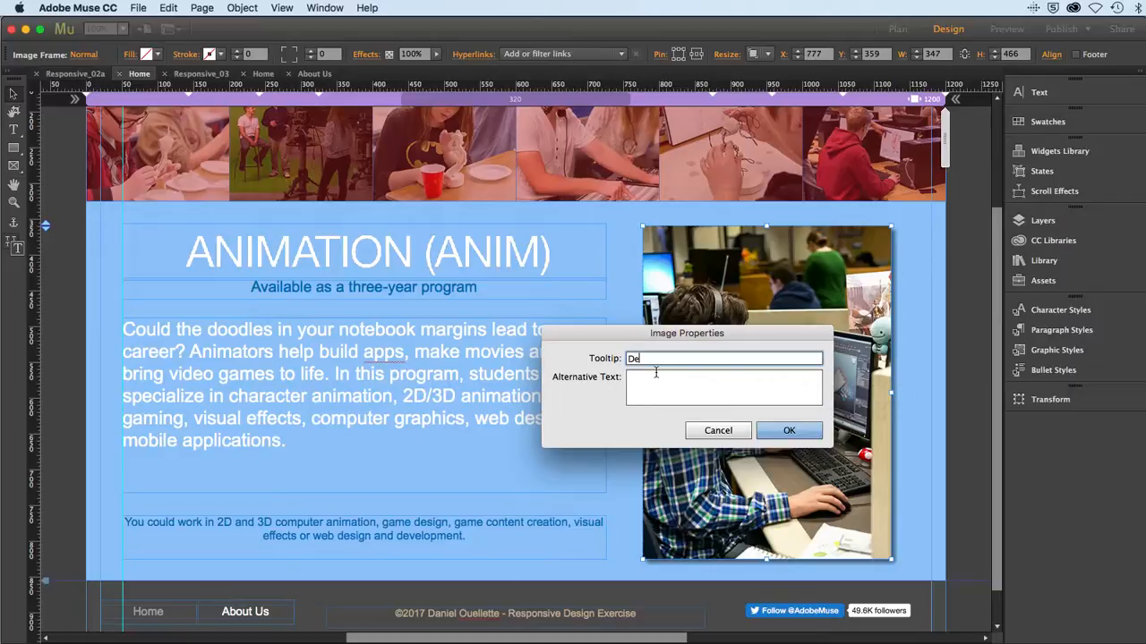
text(dicated 3rd year Classroom)
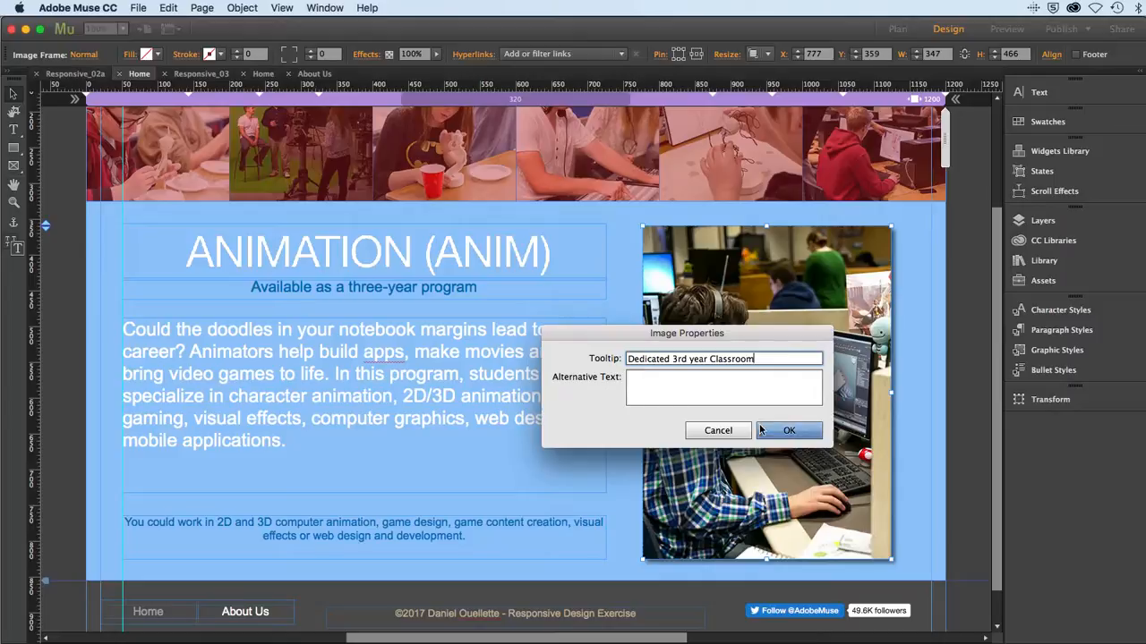
Give the photo the alternative text "Working Hard", accept the image properties and save the site
click(660, 383)
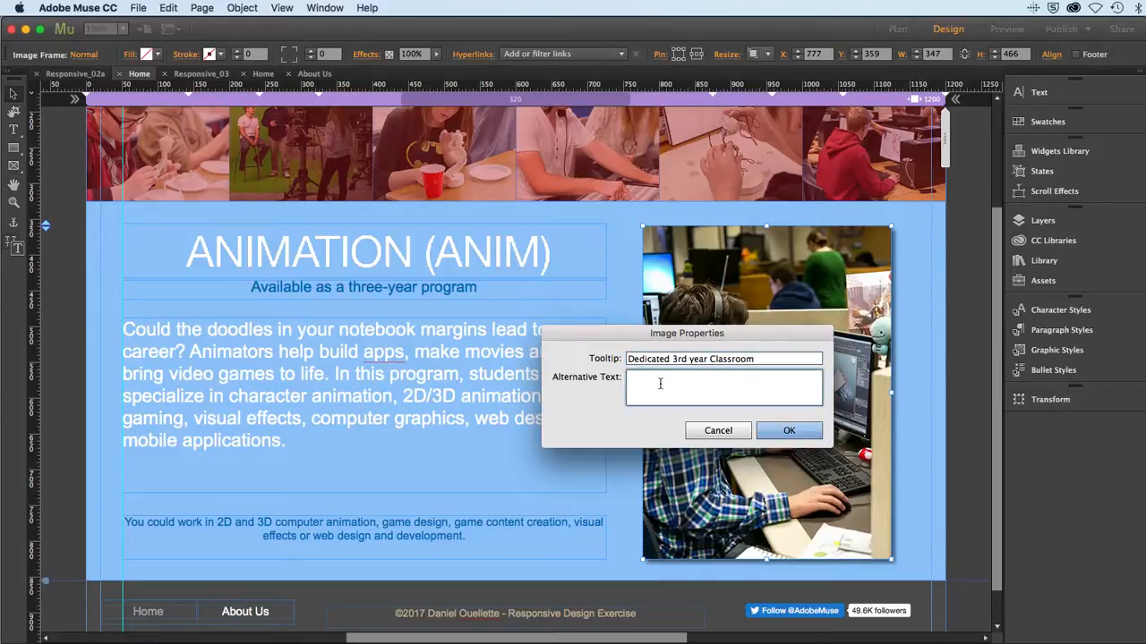
text(Working)
text(Hard)
click(785, 436)
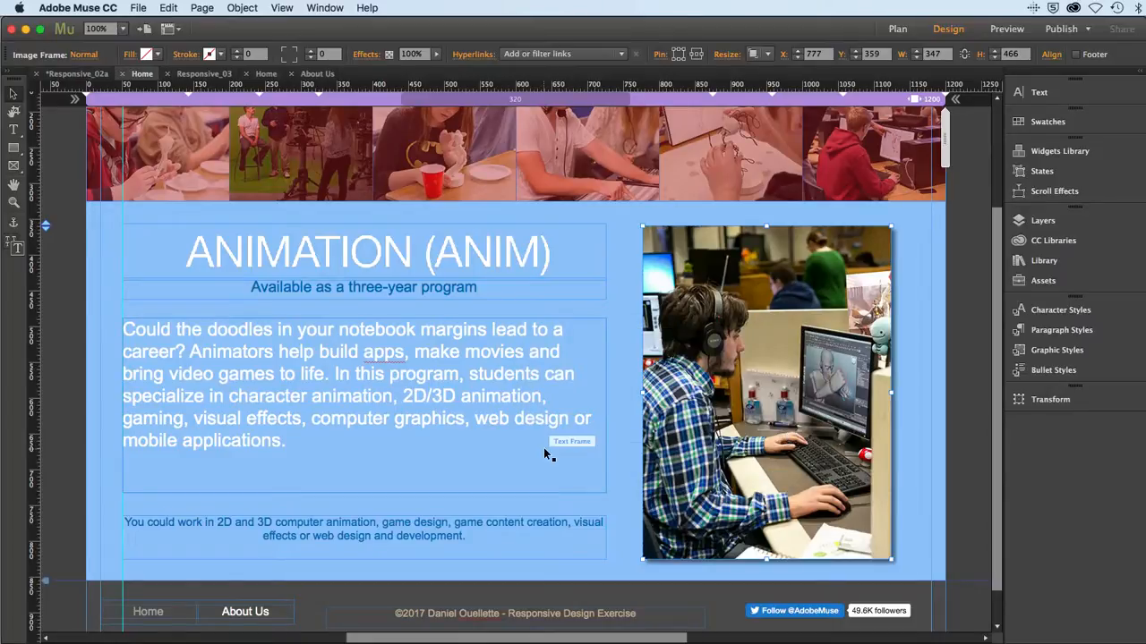
key(super+s)
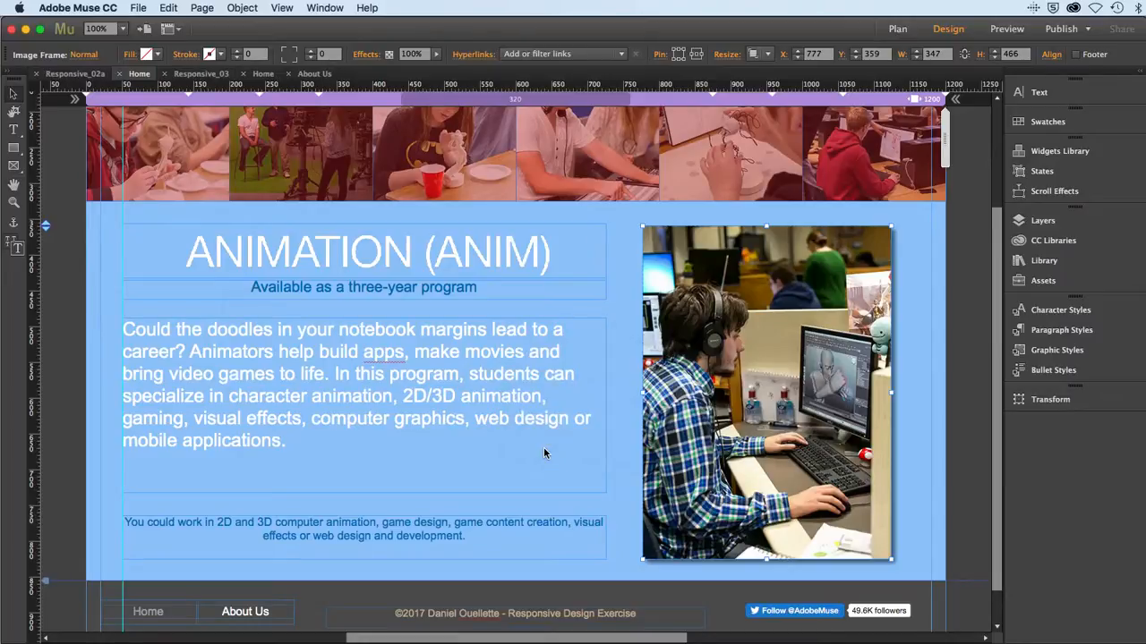
Preview the whole site in the browser, check the tooltip on the student photo, and close the preview
click(134, 8)
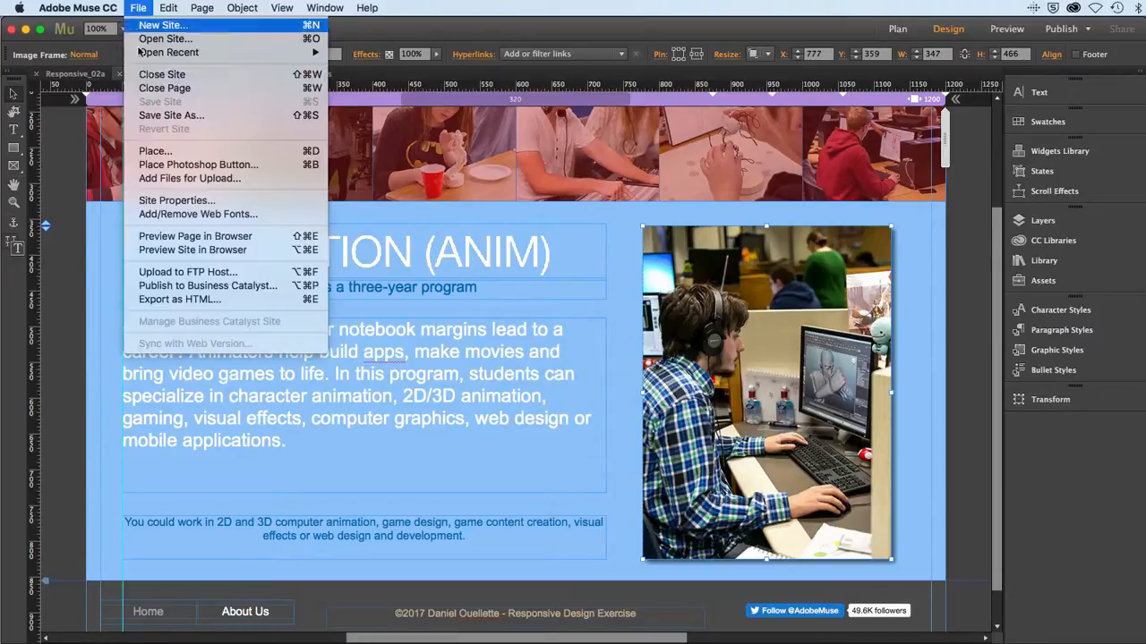
click(186, 248)
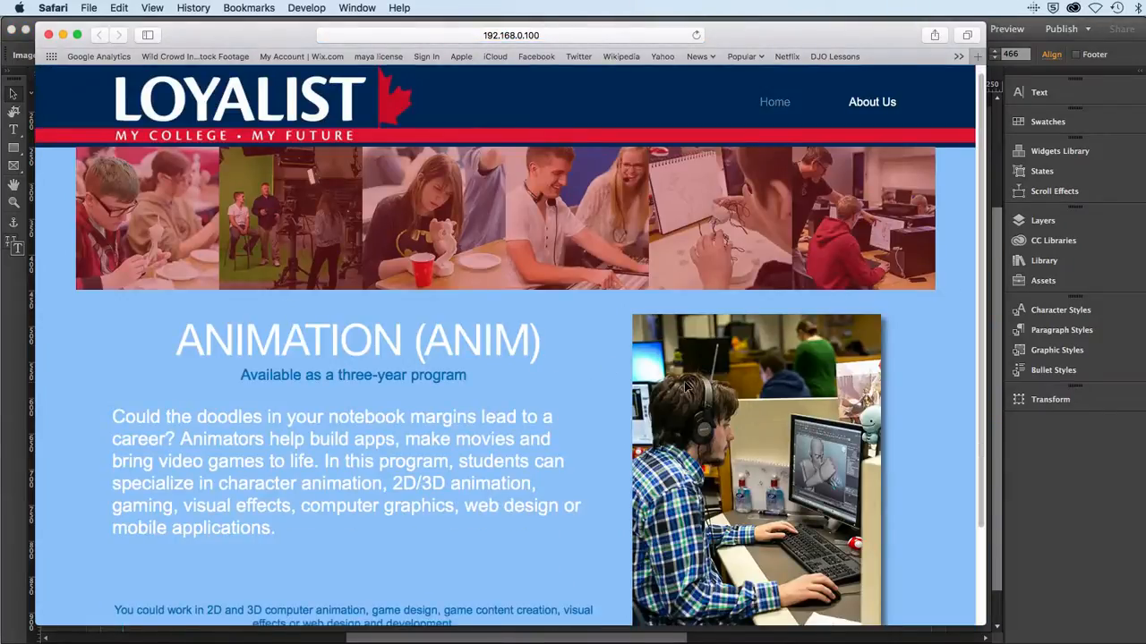
mouse_move(687, 386)
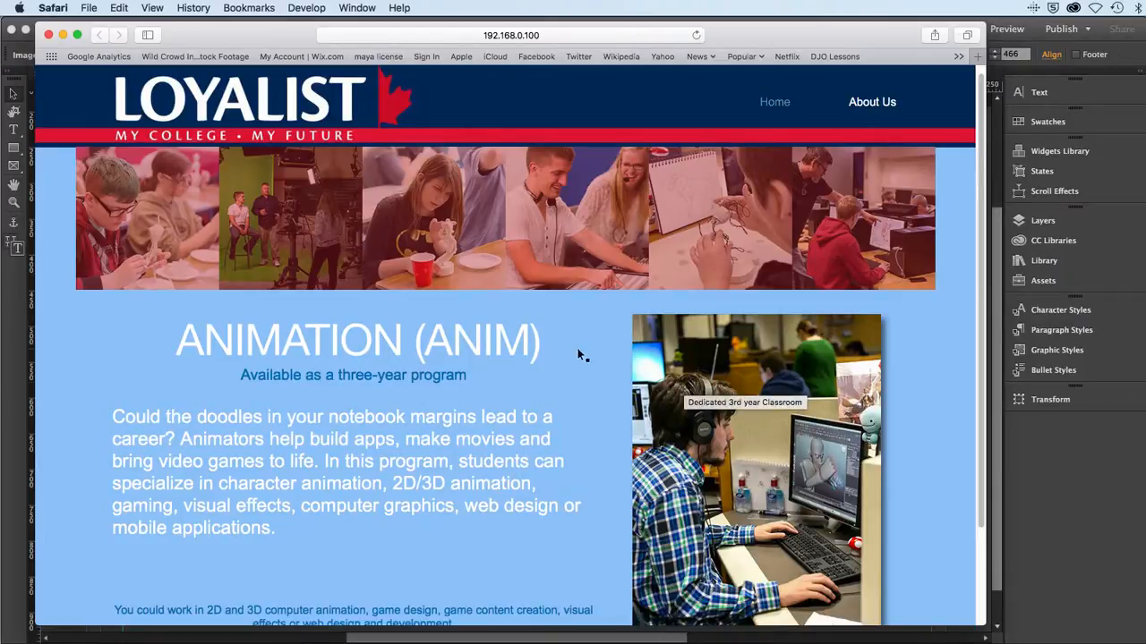
click(62, 33)
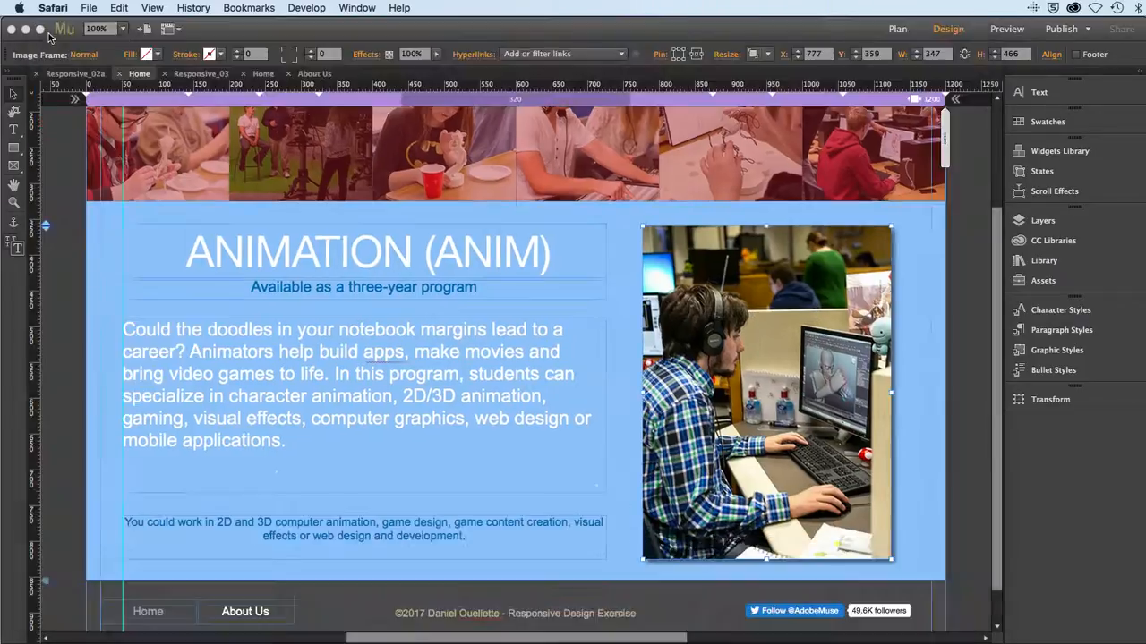